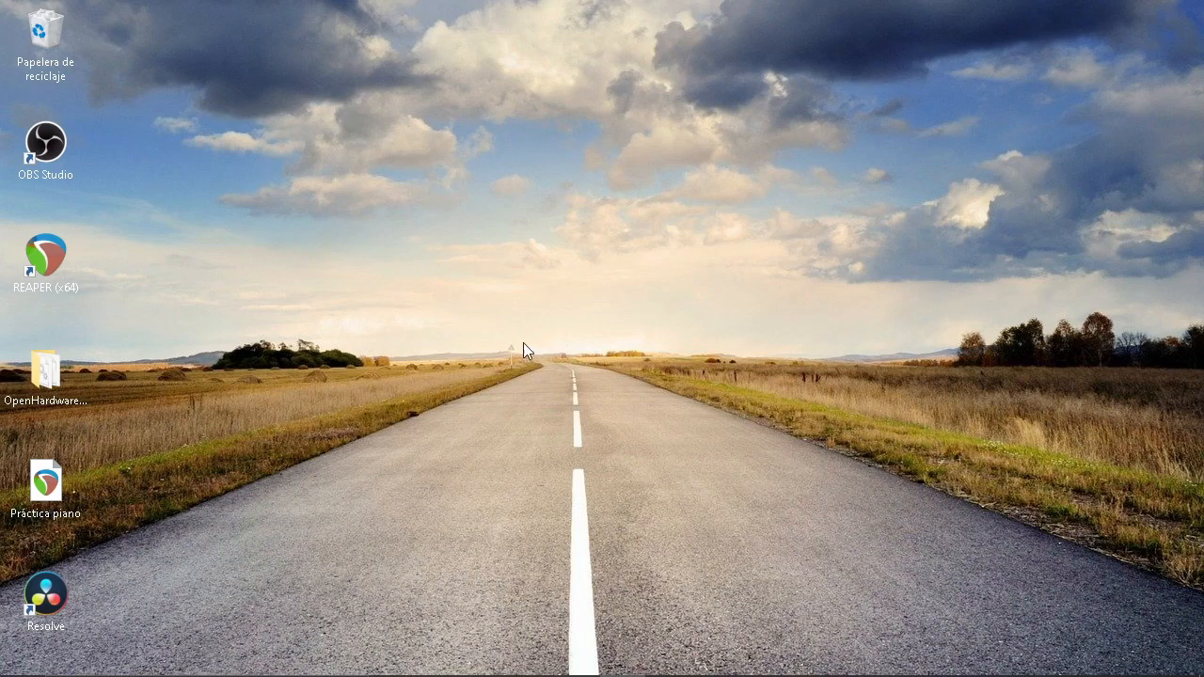
- Switch to the browser and examine the REAPER website and its download page with the Windows and macOS installers
left_click(573, 660)
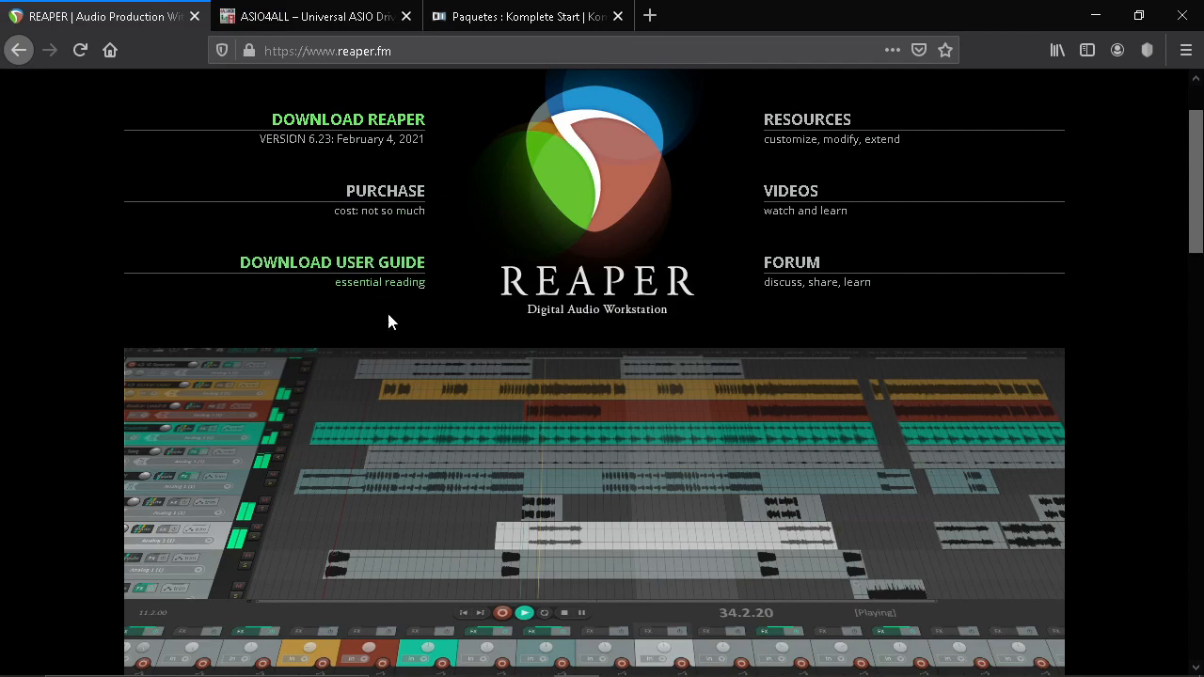
scroll(430, 369, "down", 5)
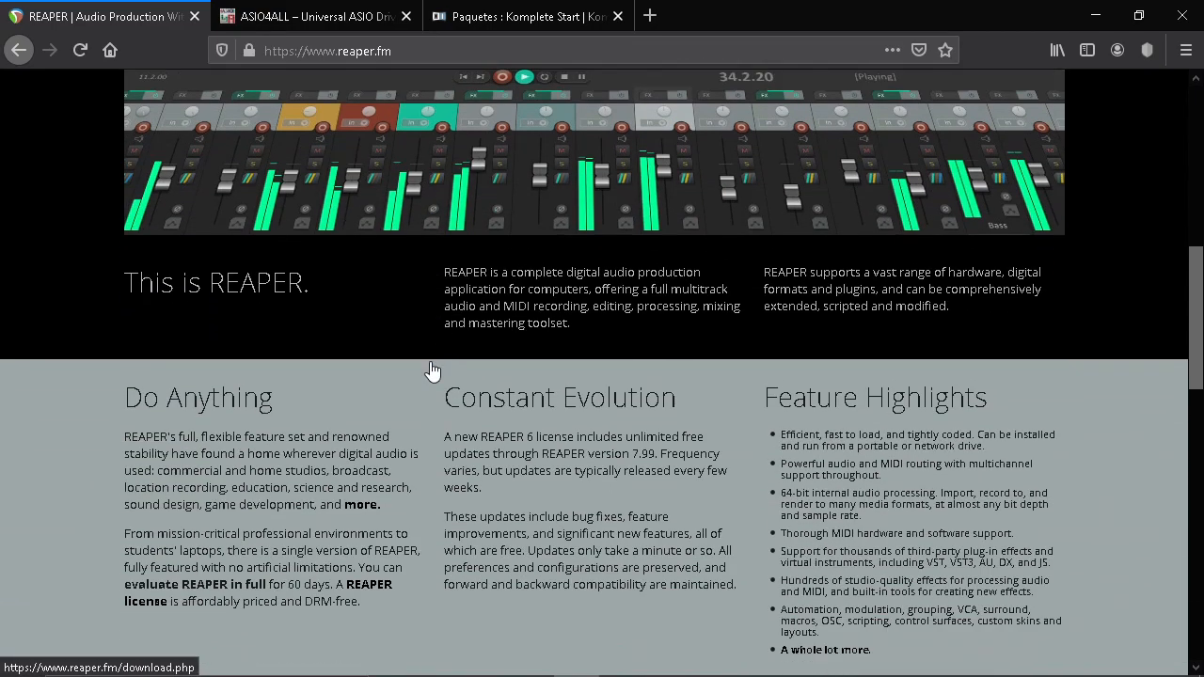
scroll(427, 369, "up", 6)
left_click(379, 220)
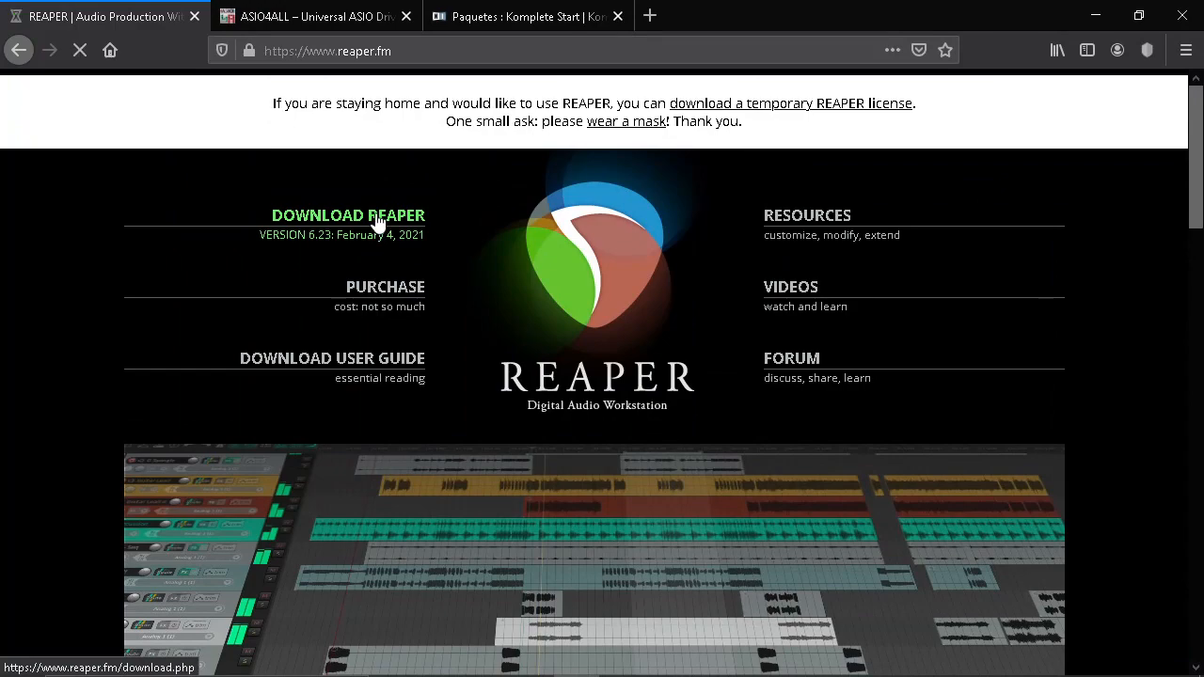
scroll(355, 376, "down", 5)
scroll(365, 367, "up", 2)
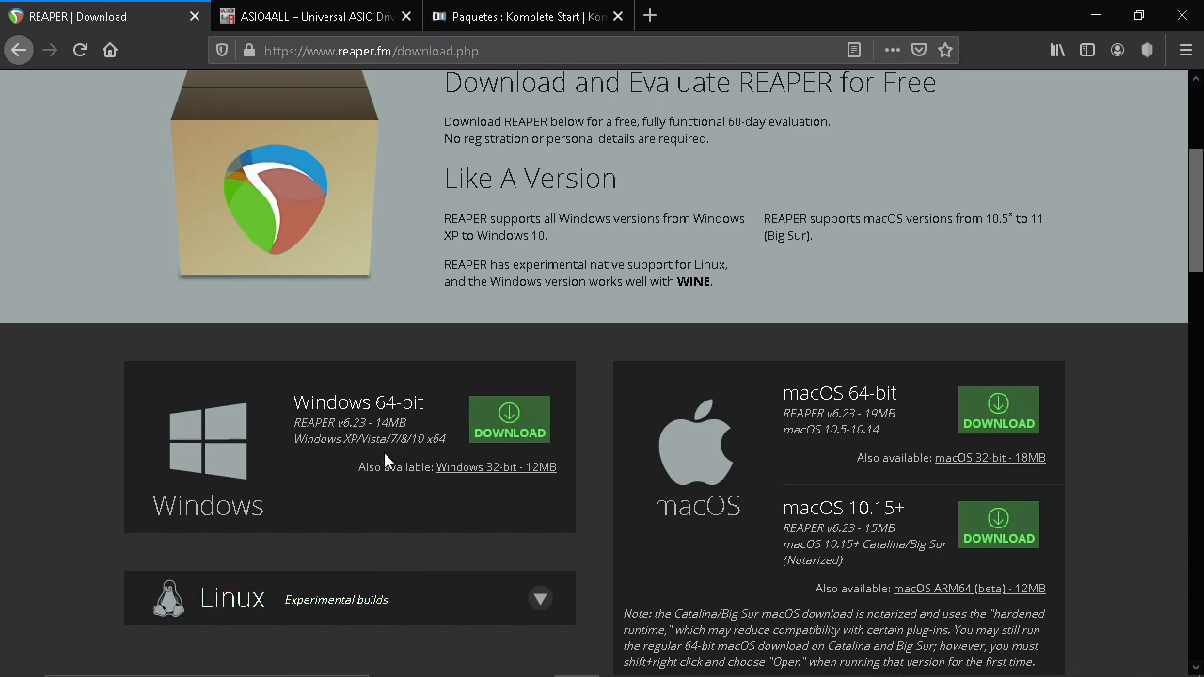
scroll(440, 458, "up", 3)
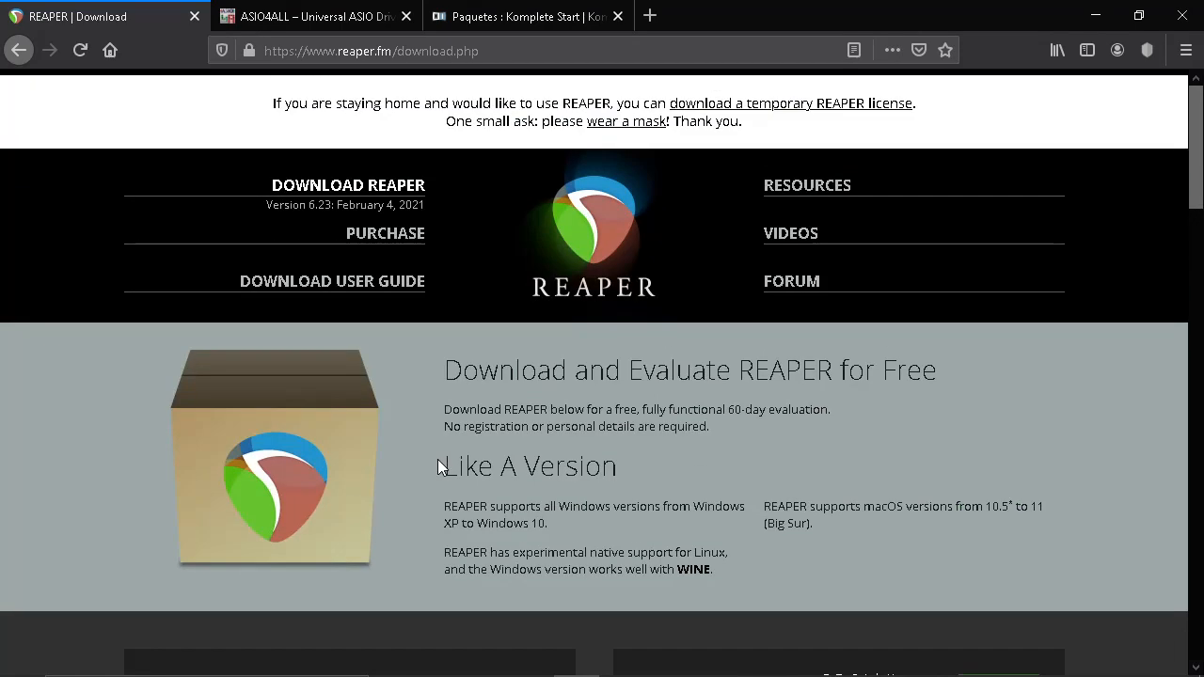
- Examine the ASIO4ALL website and its driver downloads for versions 2.14 and 2.13
left_click(280, 17)
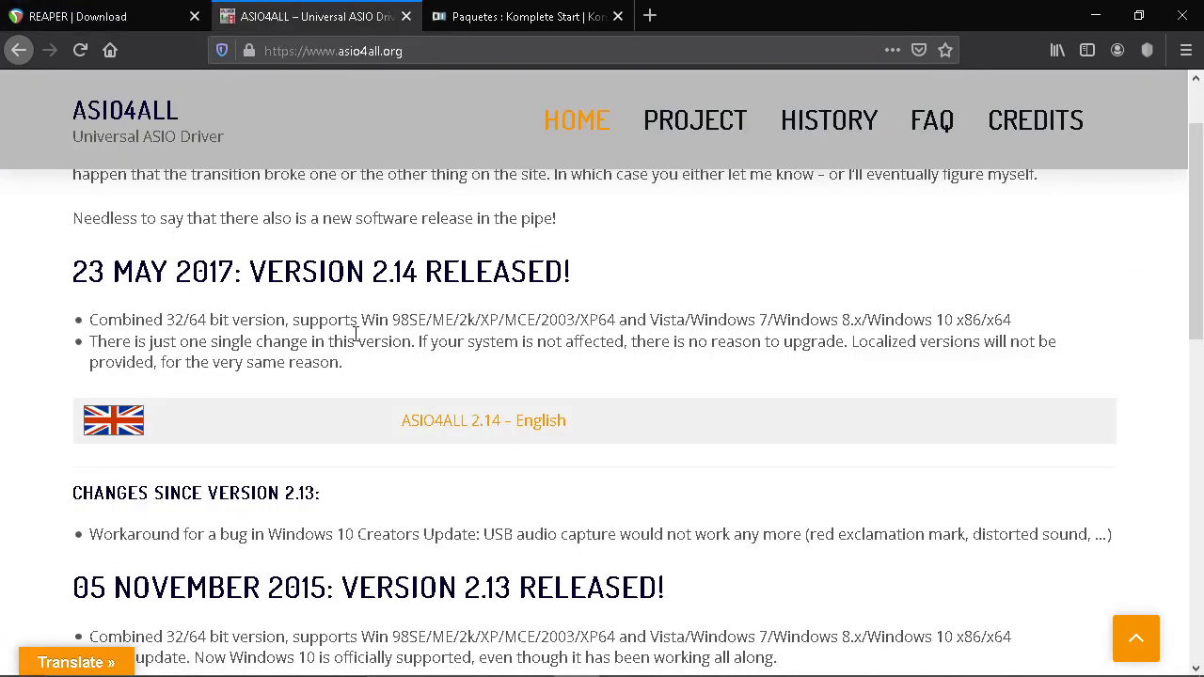
scroll(348, 333, "up", 3)
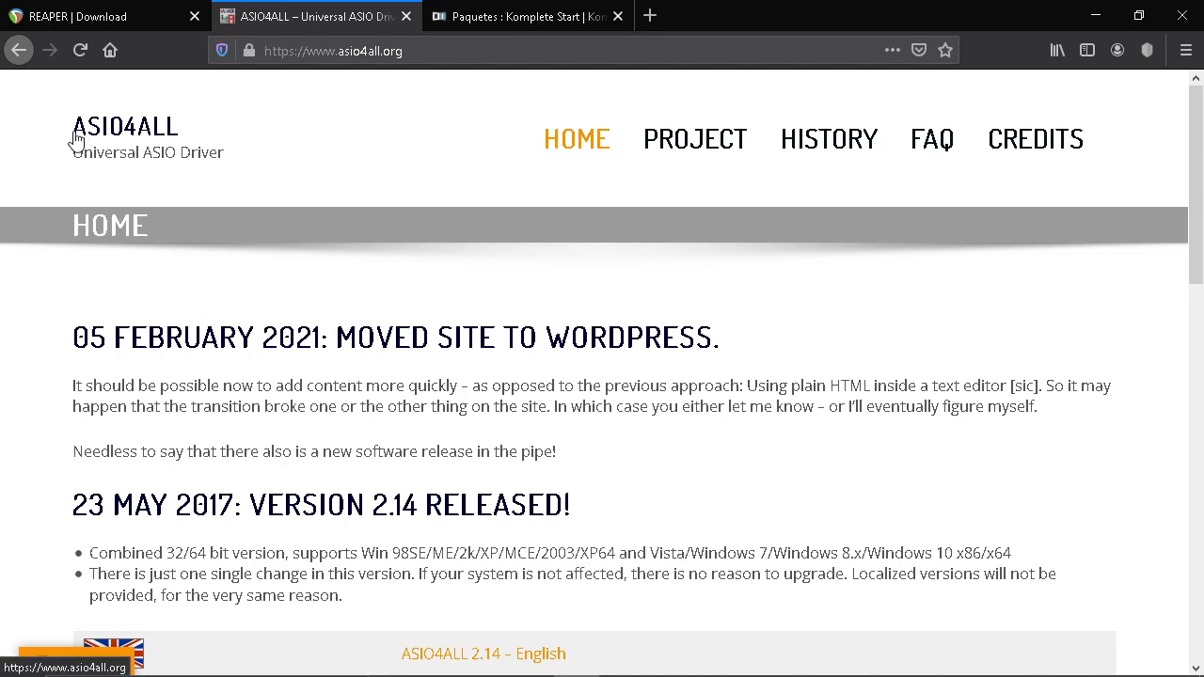
scroll(226, 292, "down", 5)
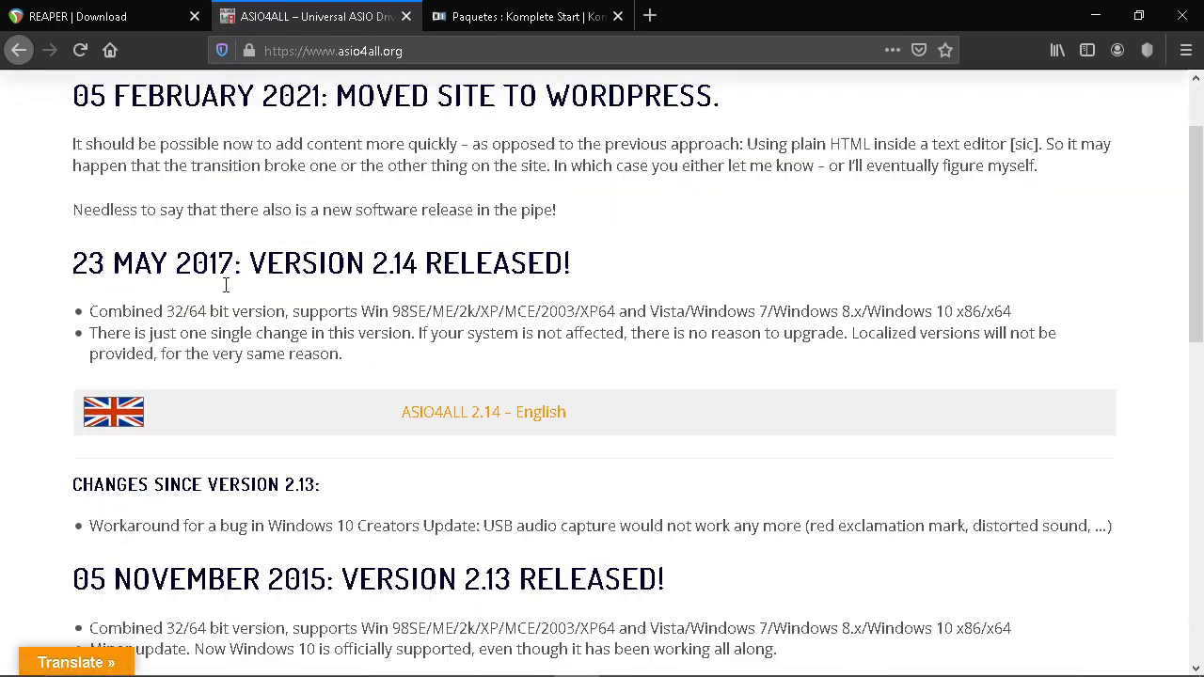
scroll(225, 292, "up", 5)
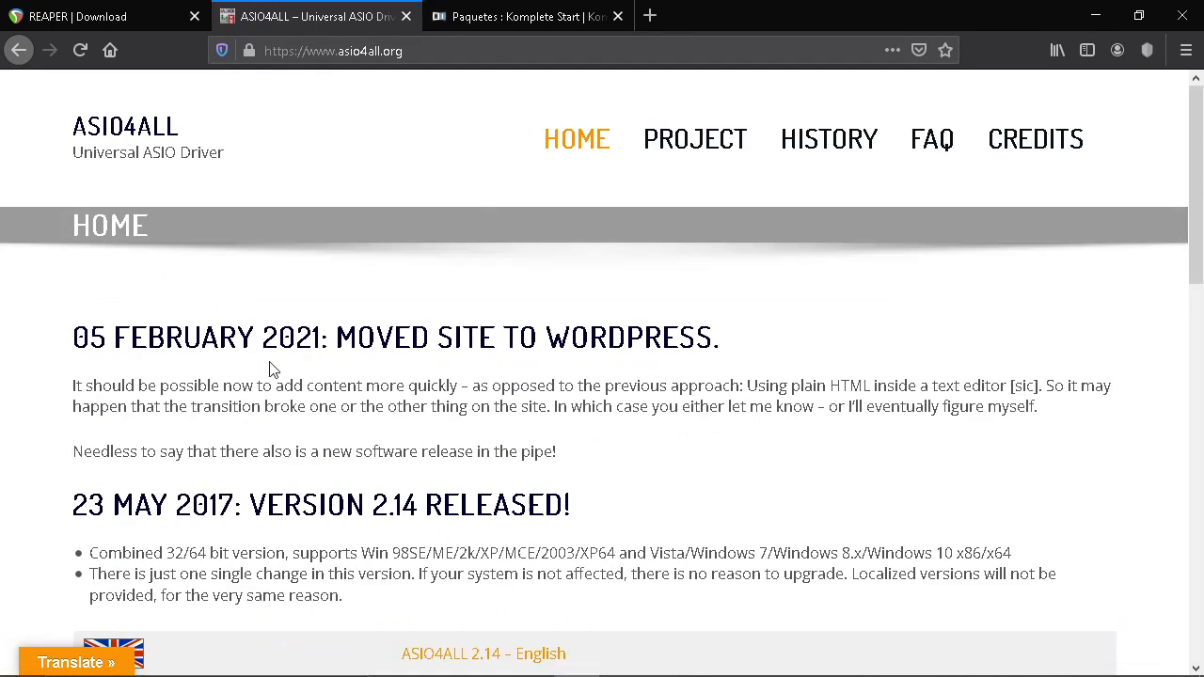
scroll(287, 387, "down", 6)
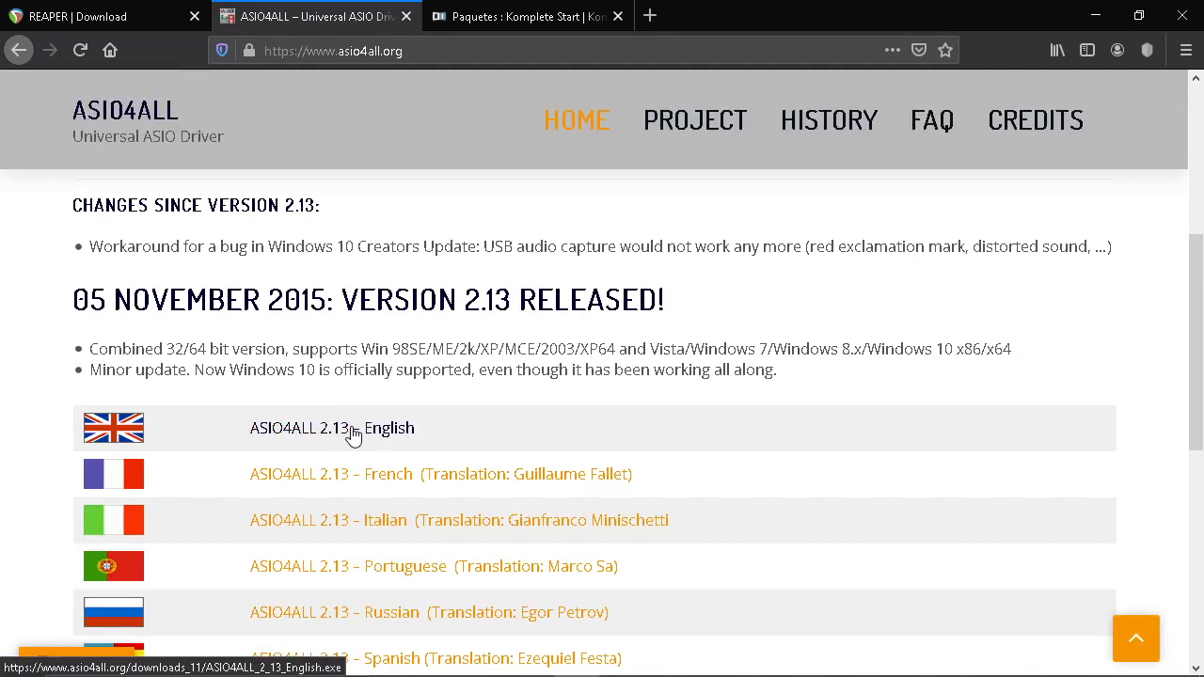
scroll(351, 431, "up", 7)
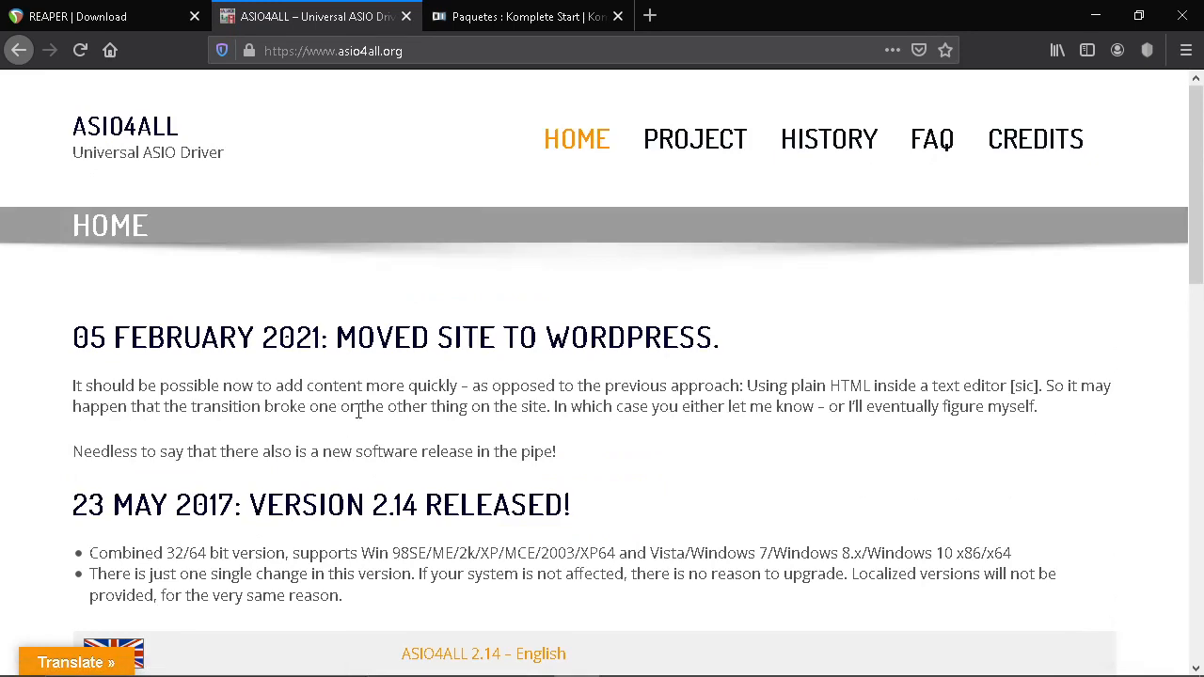
- Examine the Native Instruments page for the free Komplete Start bundle and its download option
left_click(486, 25)
scroll(439, 396, "down", 3)
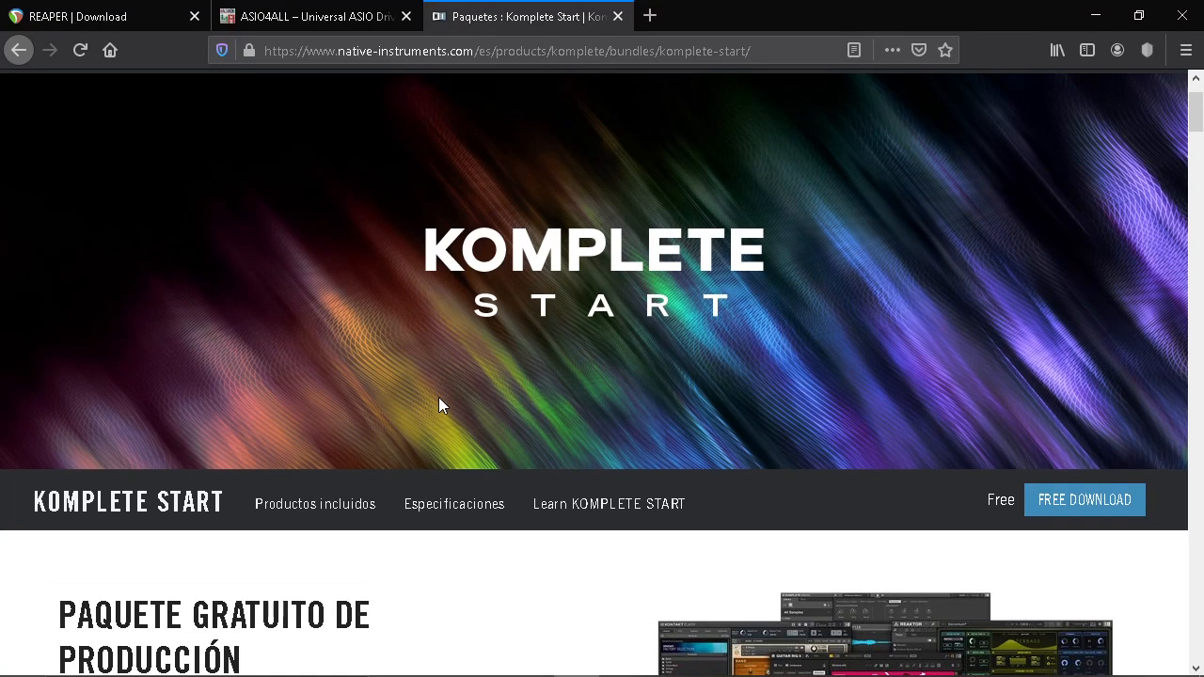
scroll(438, 405, "down", 1)
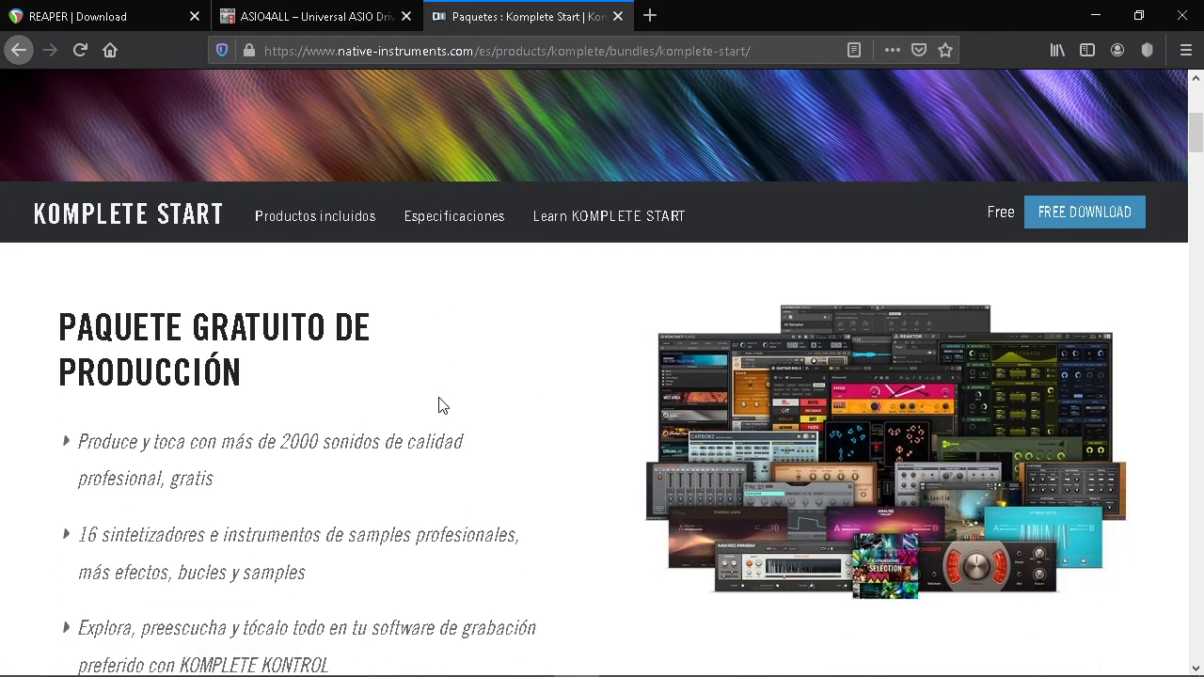
scroll(439, 405, "up", 1)
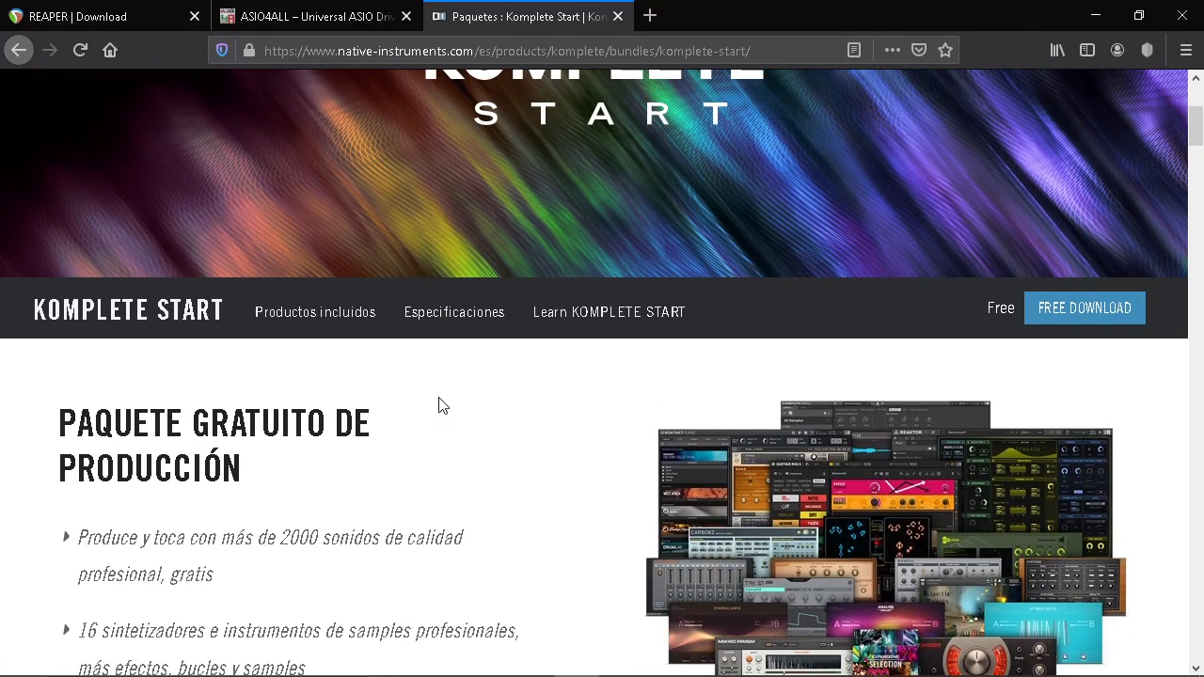
scroll(439, 406, "up", 3)
scroll(438, 405, "down", 4)
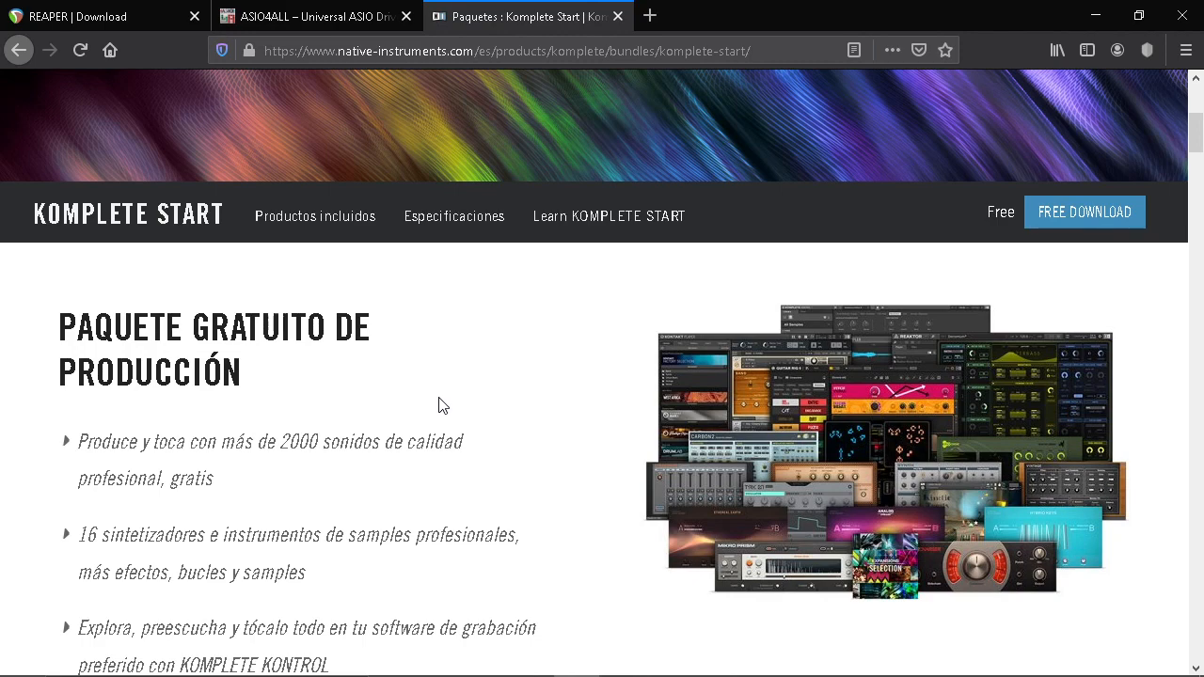
scroll(433, 451, "up", 3)
scroll(435, 452, "up", 2)
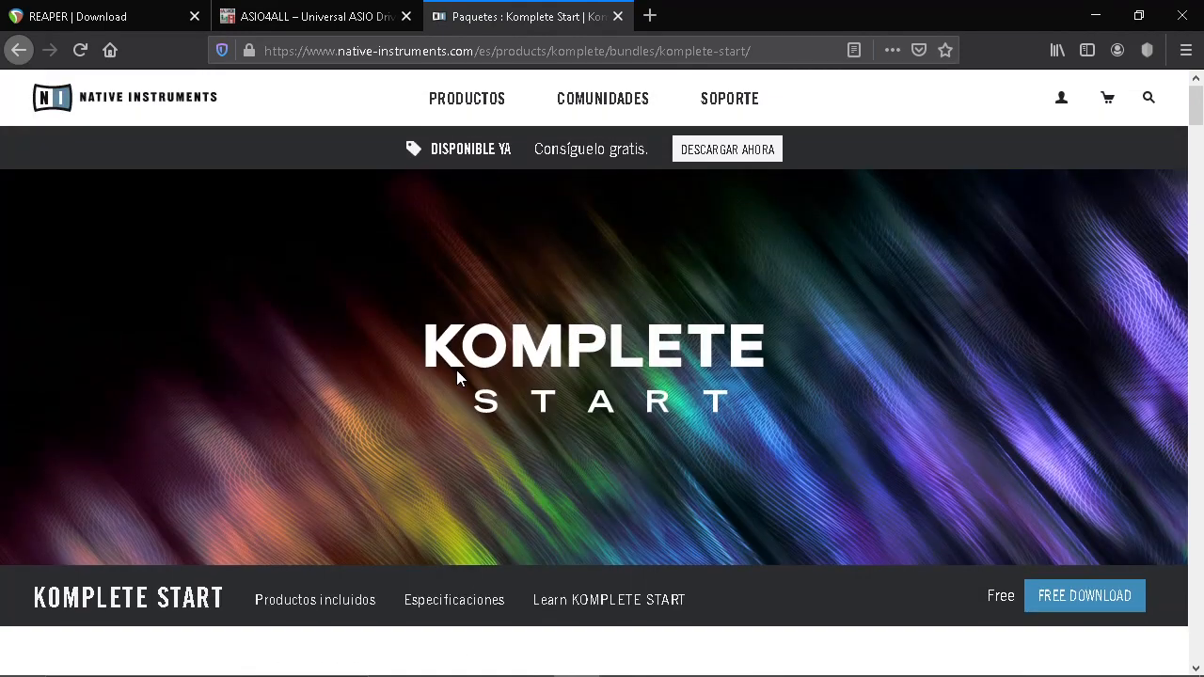
- Minimize the browser and launch REAPER (x64) from the desktop
left_click(1095, 16)
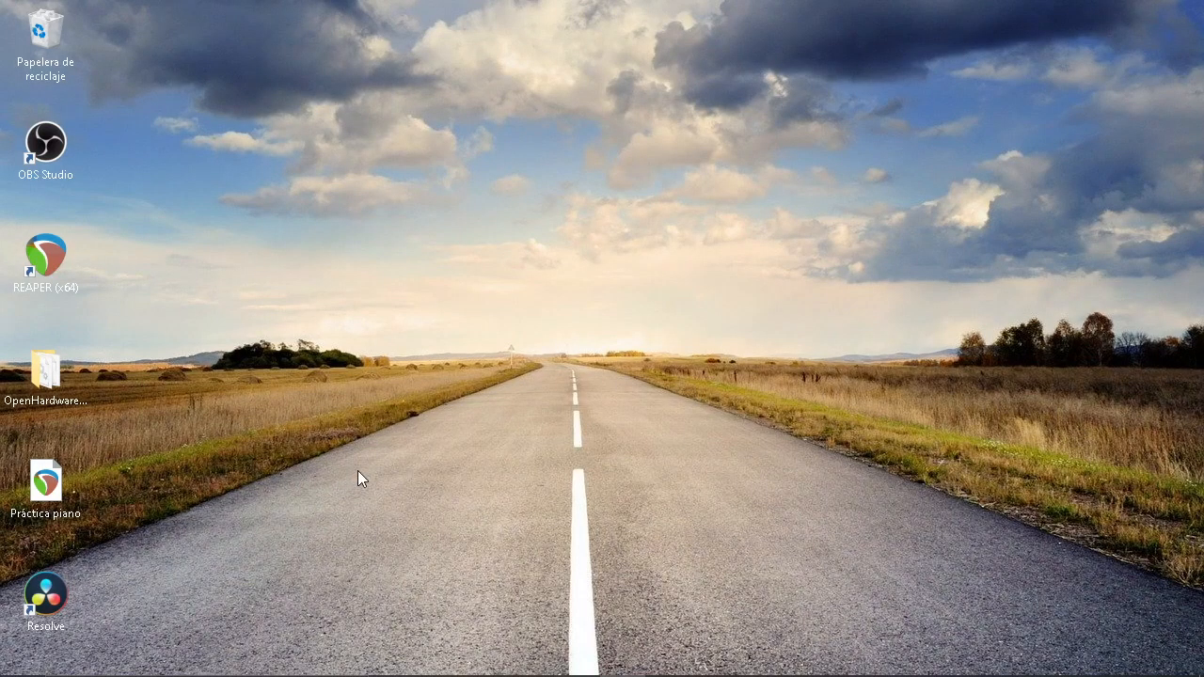
double_click(52, 268)
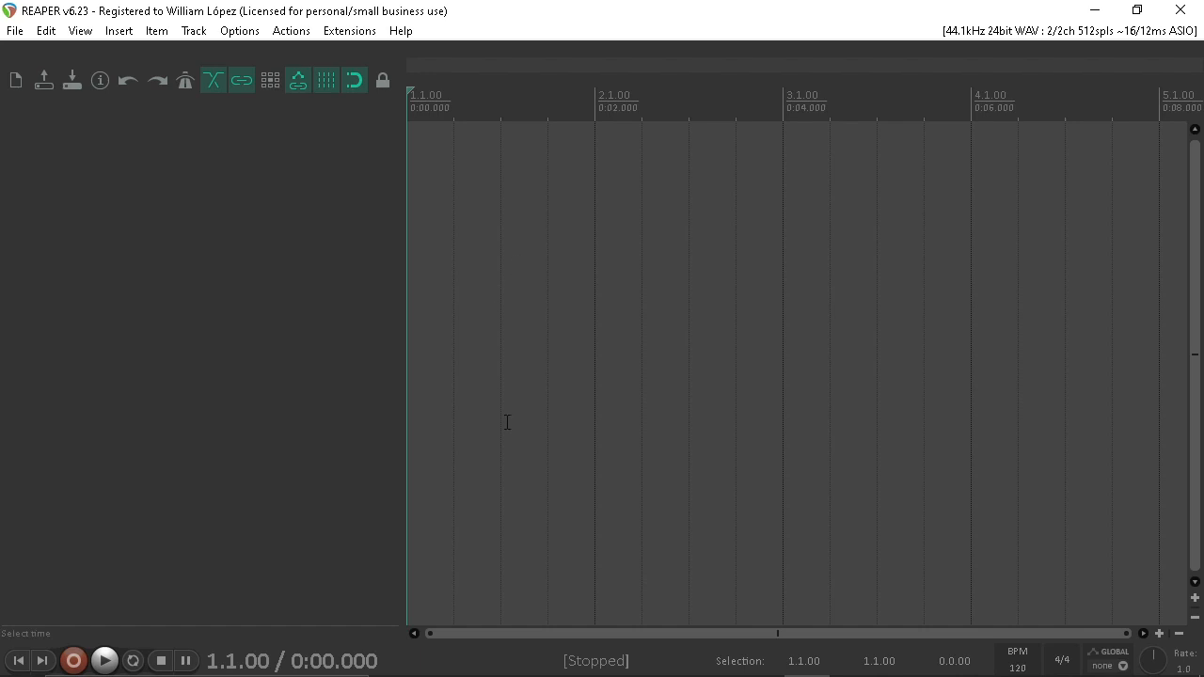
right_click(262, 479)
left_click(190, 329)
- Show the Mixer and dock it in the docker
left_click(78, 31)
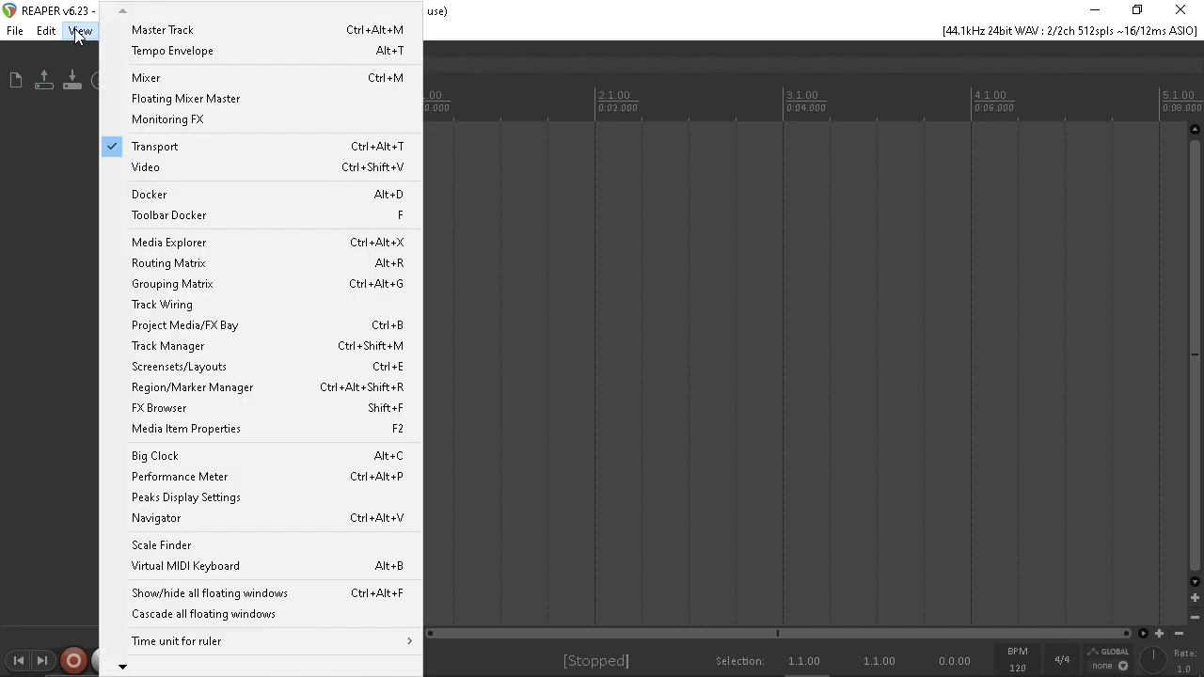
left_click(156, 75)
right_click(316, 406)
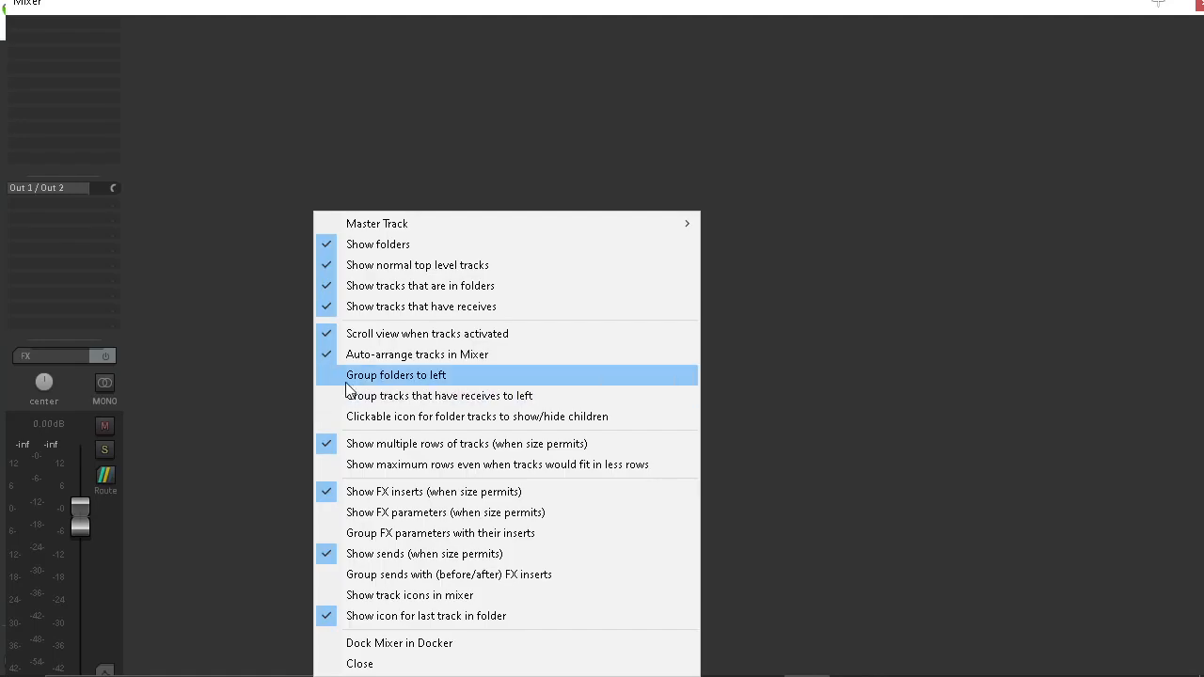
left_click(361, 663)
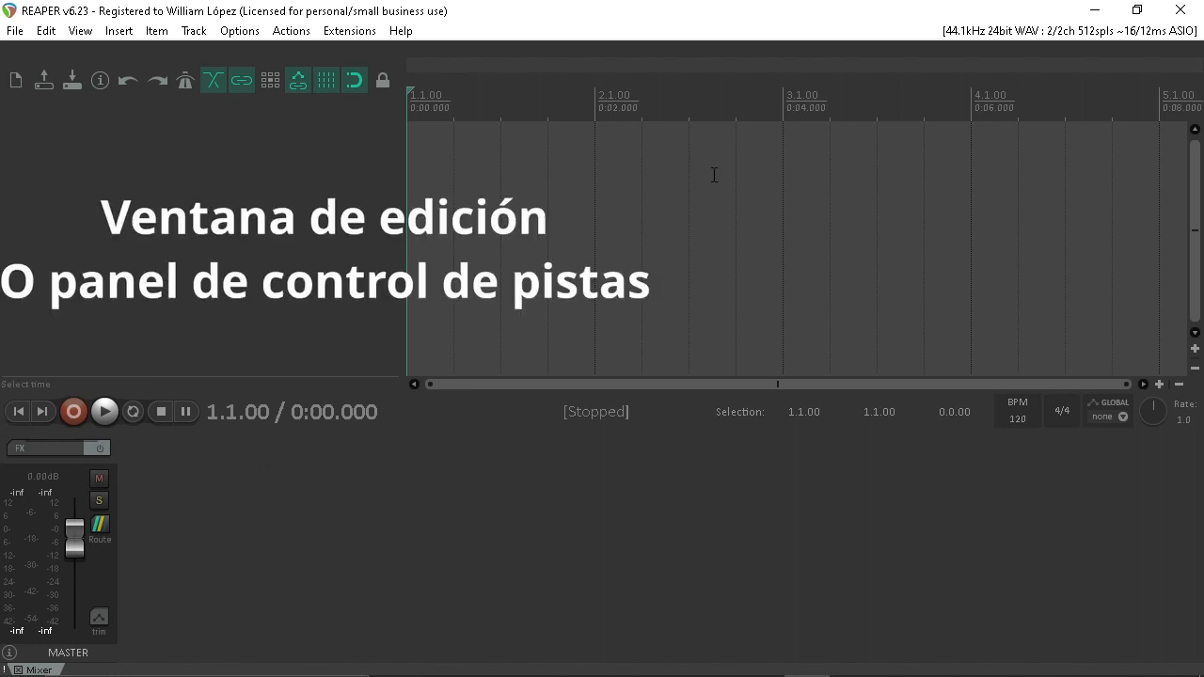
- Add four new empty tracks to the project
double_click(81, 162)
left_click(96, 238)
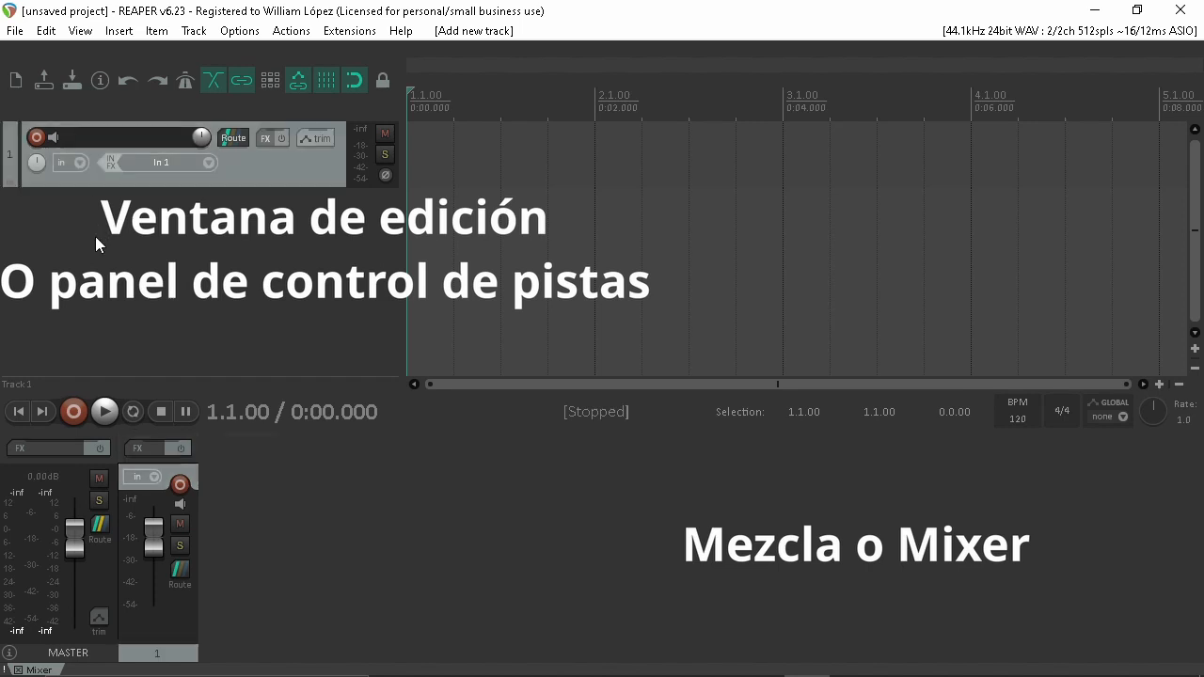
key("ctrl+t")
key("ctrl+t")
key("ctrl+t")
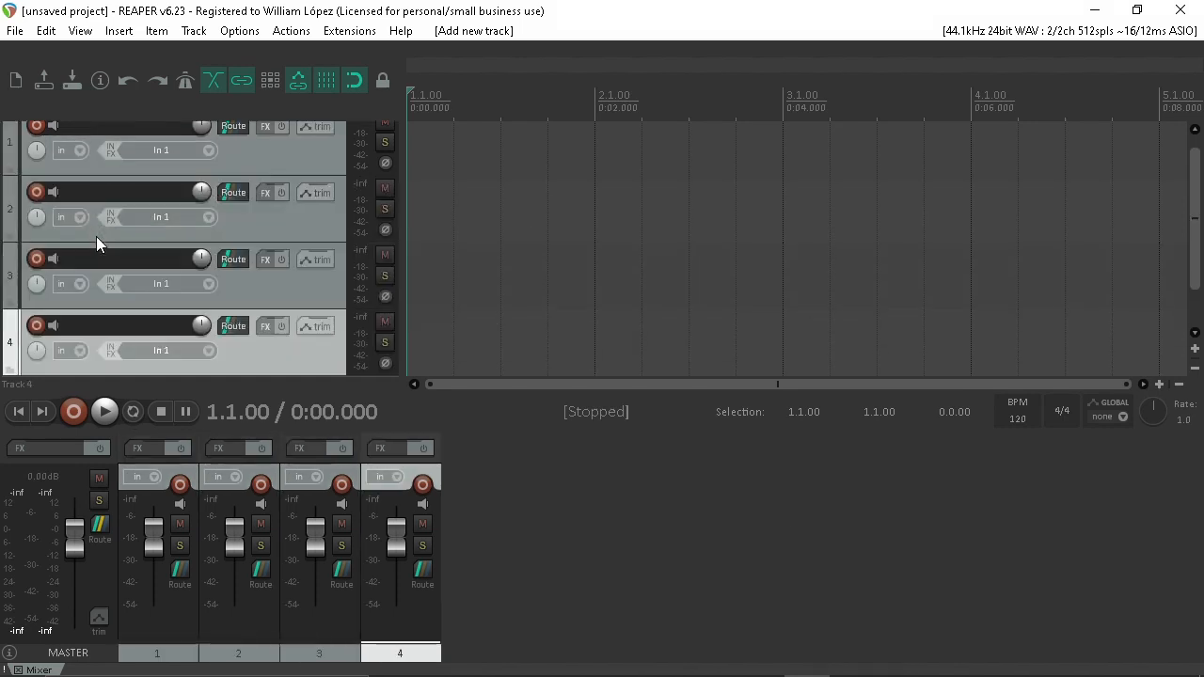
- Delete tracks 2 to 4, keeping only track 1
scroll(250, 294, "up", 1)
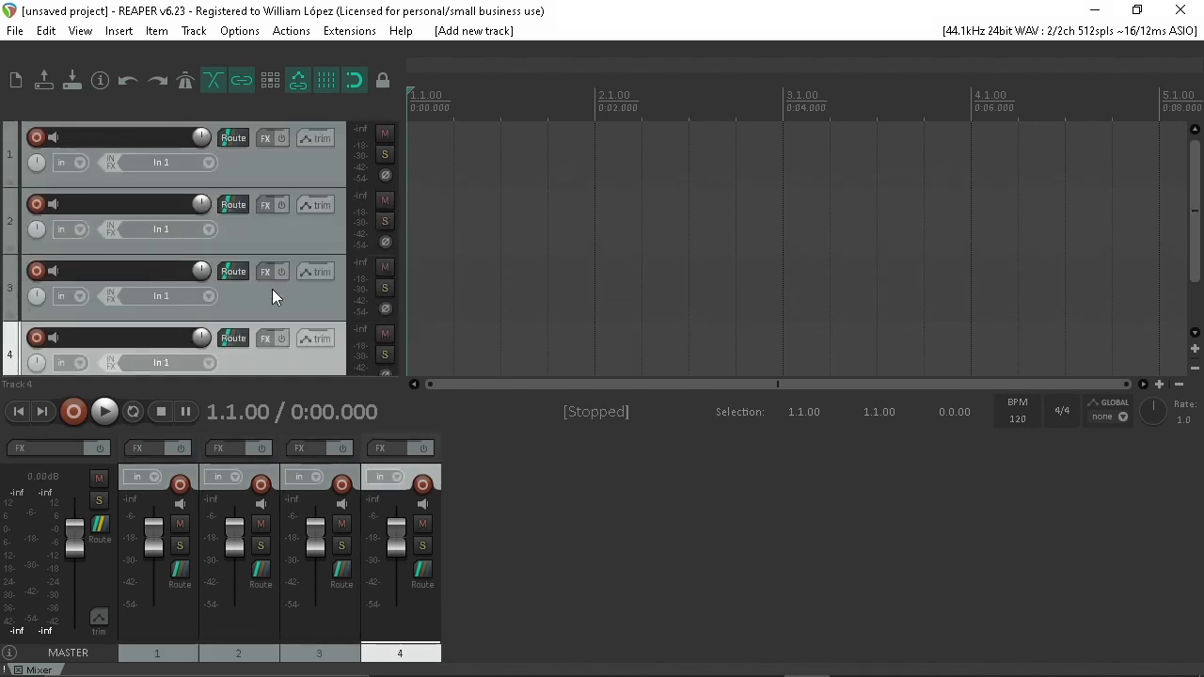
left_click(277, 235, "shift")
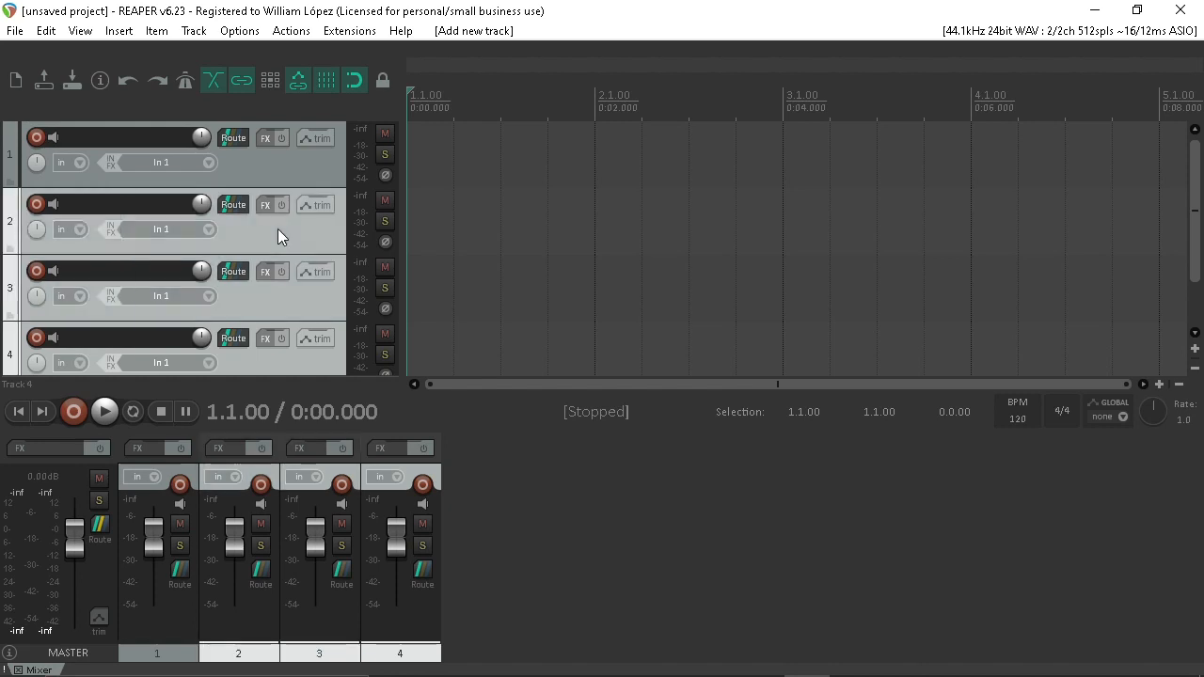
key("Delete")
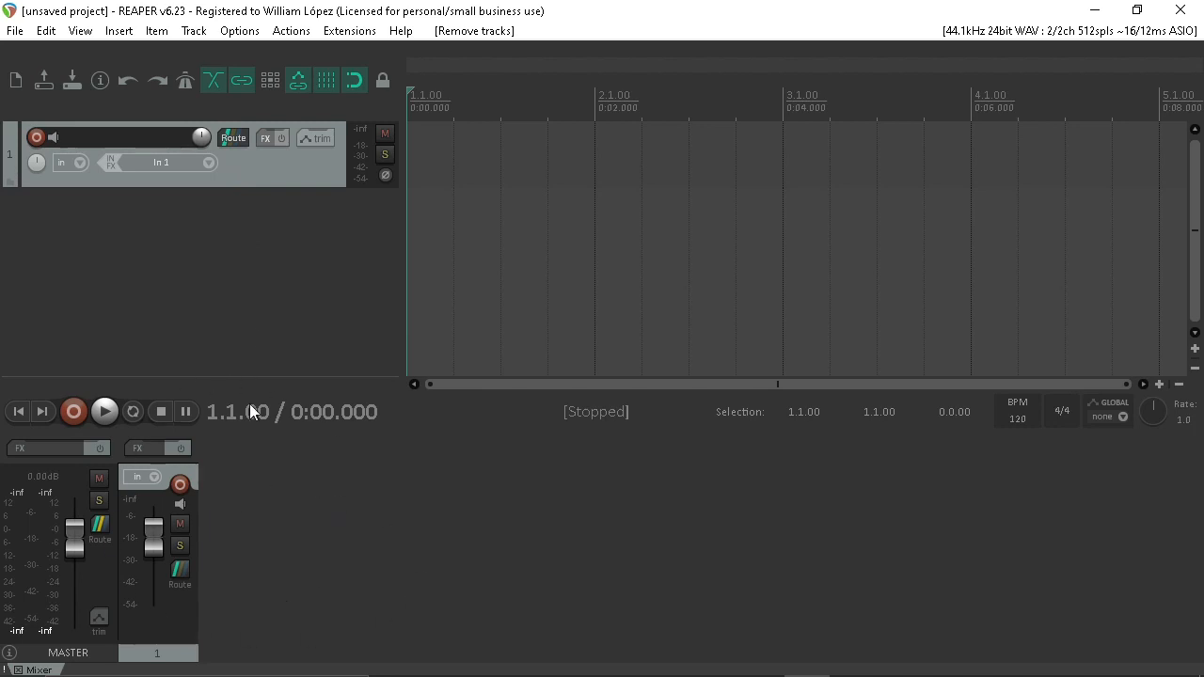
- Undock the Mixer from the docker and close its floating window
right_click(283, 485)
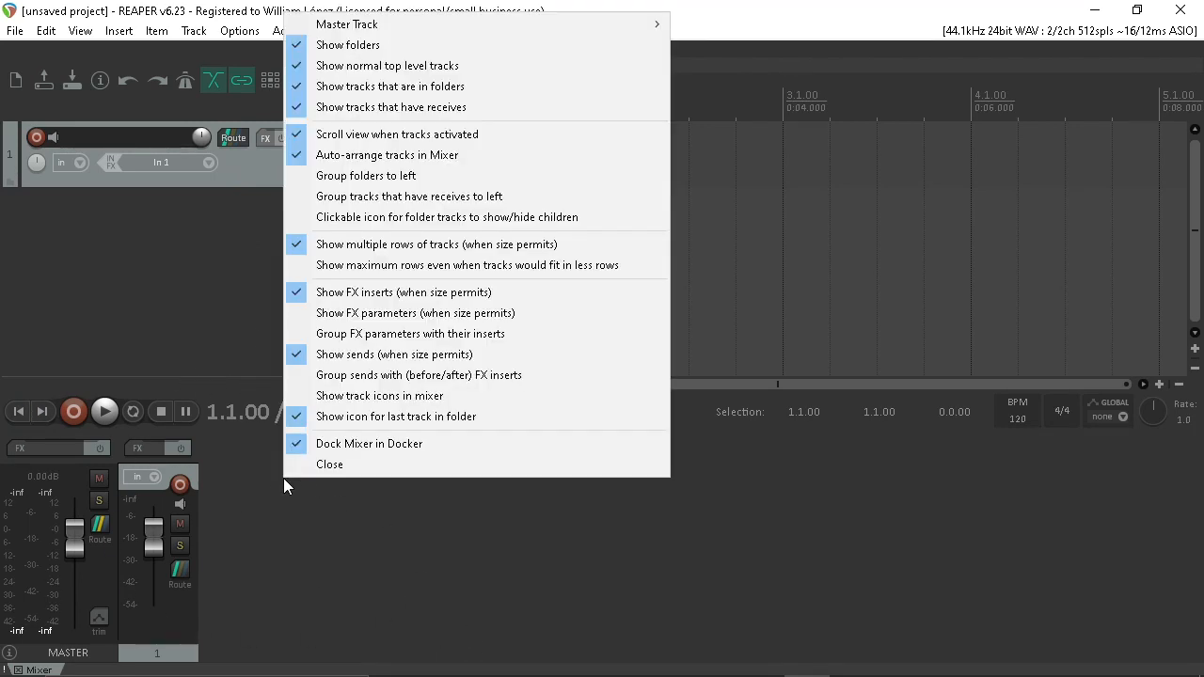
left_click(317, 444)
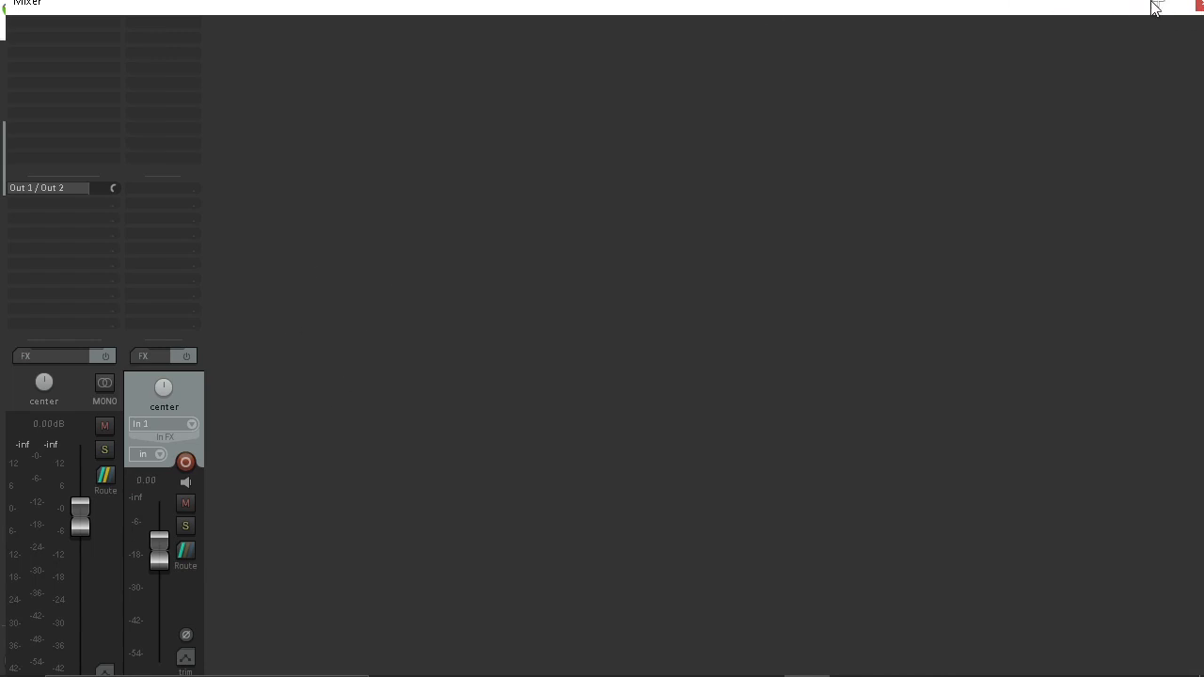
left_click(1199, 7)
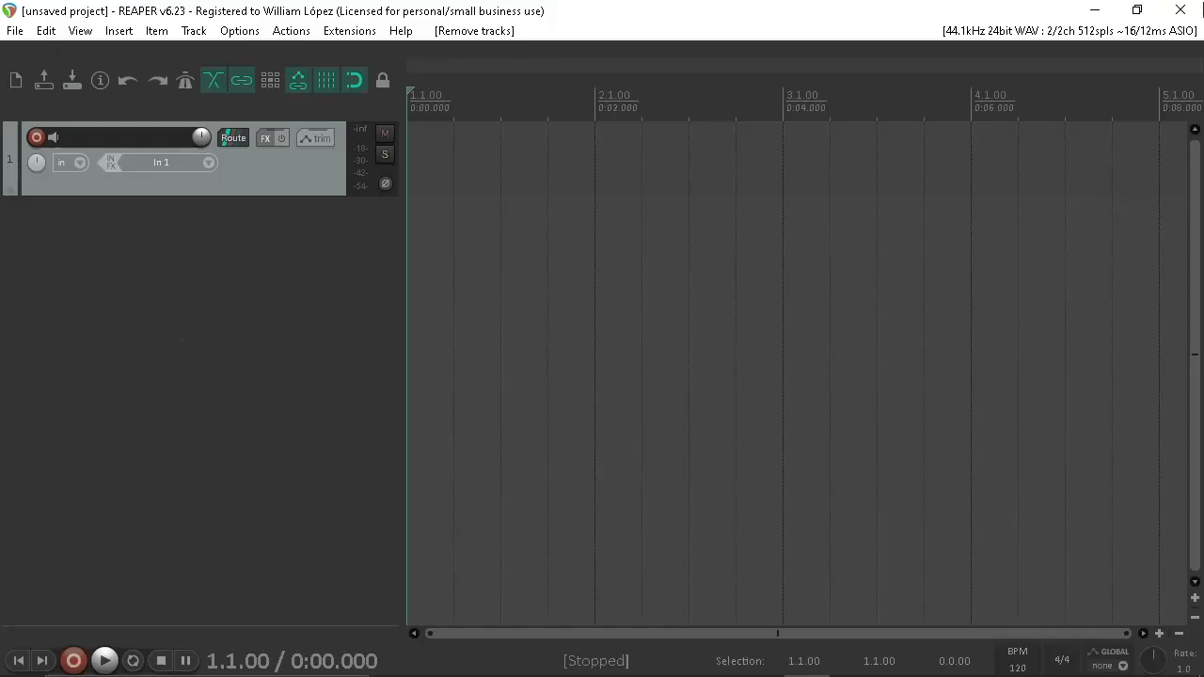
left_click(77, 35)
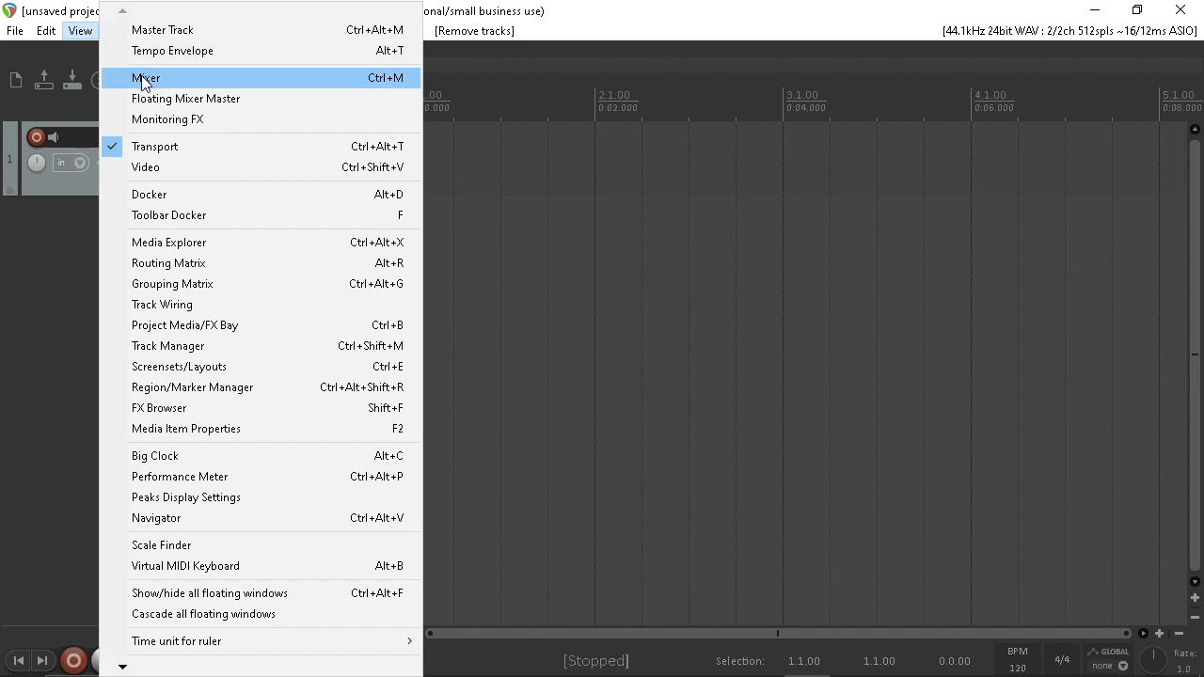
left_click(393, 87)
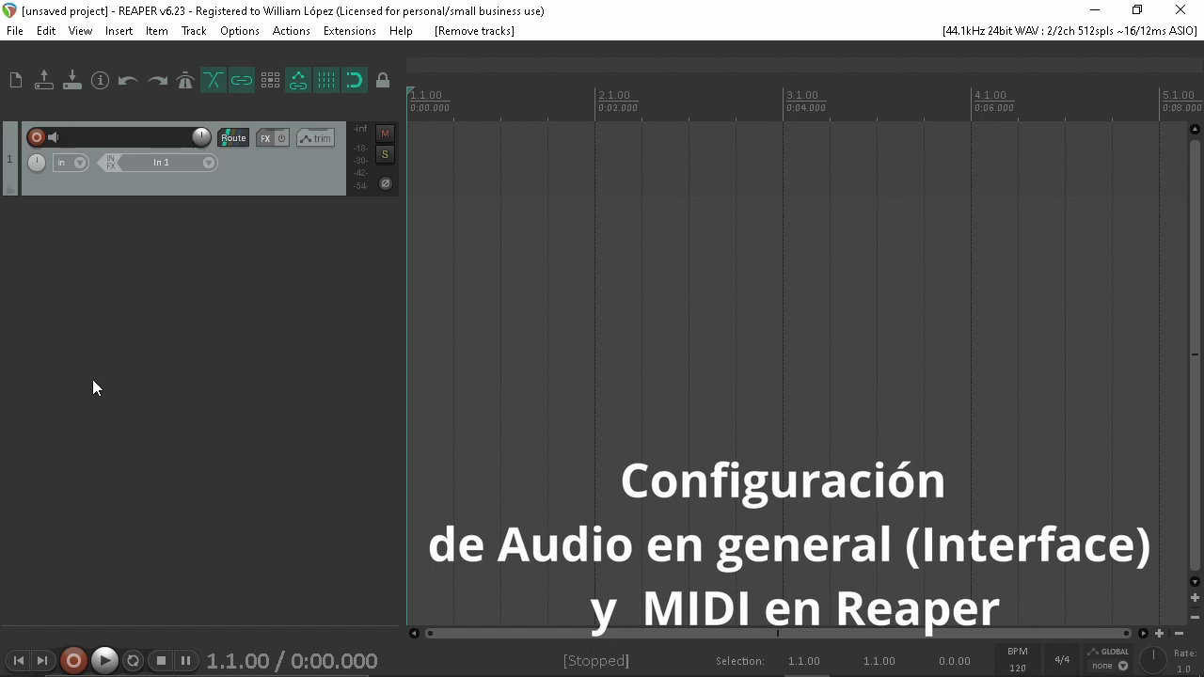
- Open the audio device preferences and view the available audio systems, keeping ASIO
left_click(225, 27)
mouse_move(298, 664)
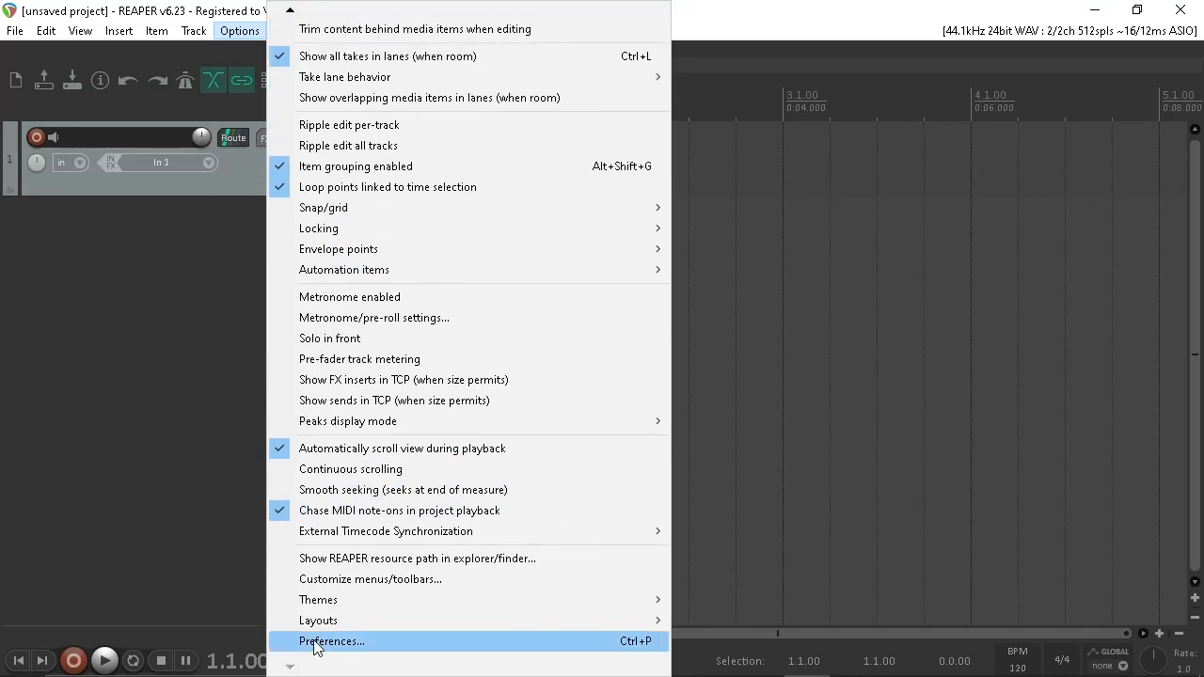
left_click(316, 643)
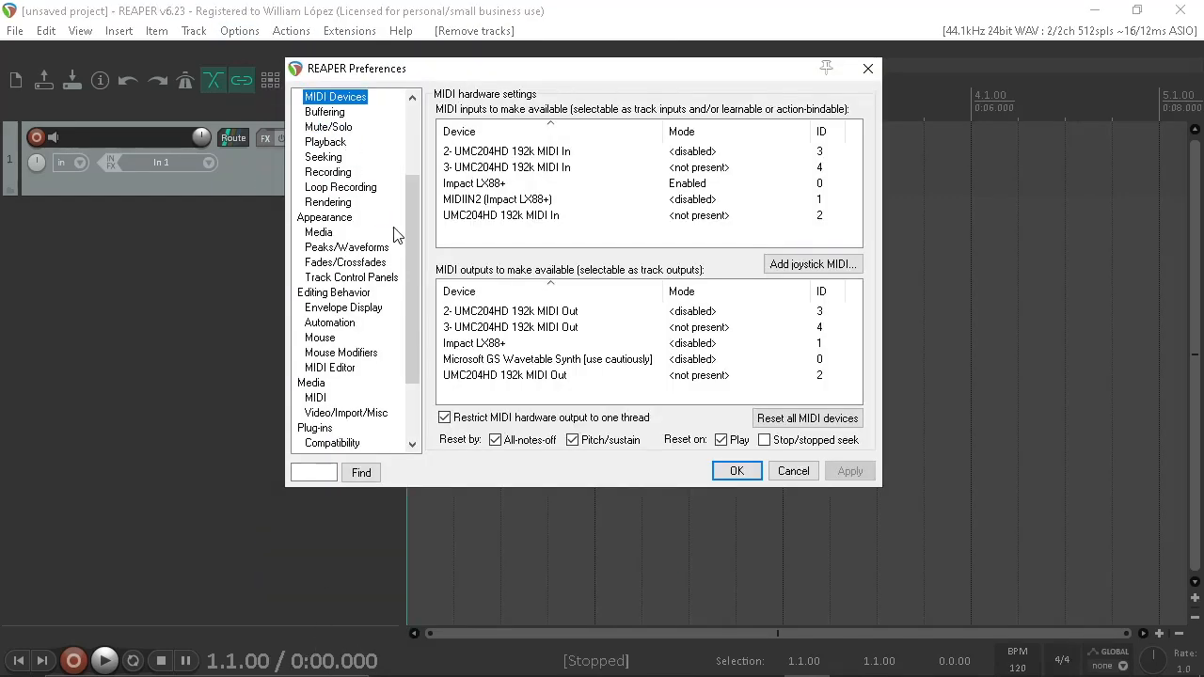
left_click_drag(417, 239, 416, 187)
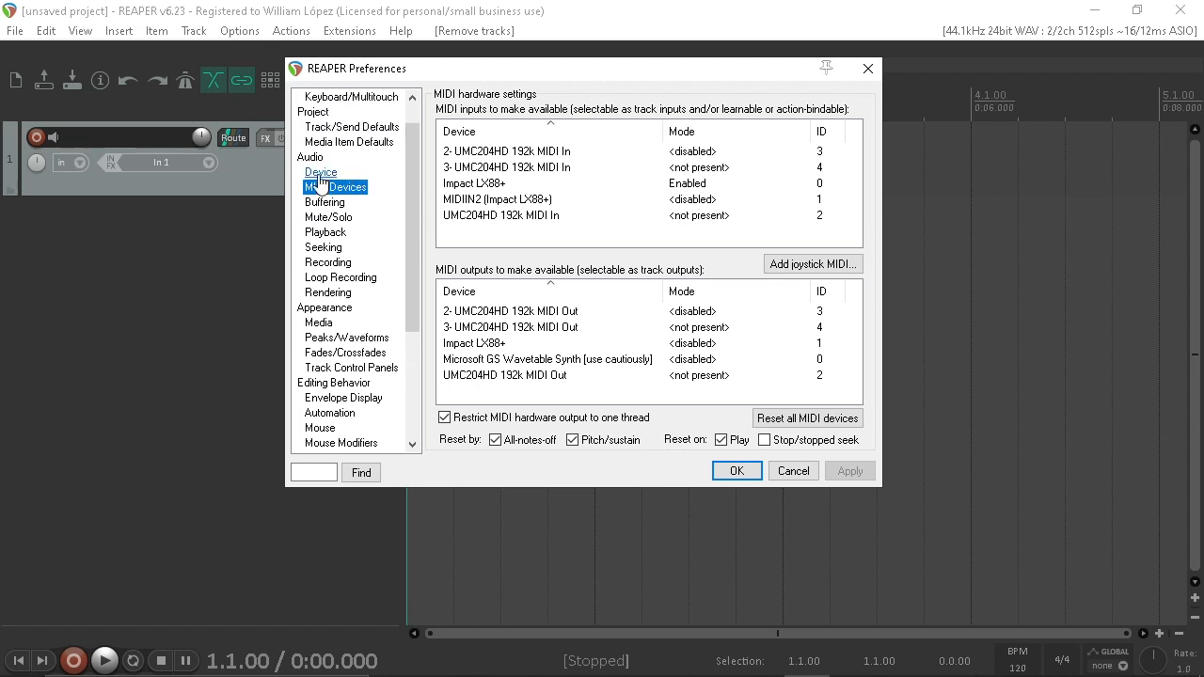
left_click(319, 179)
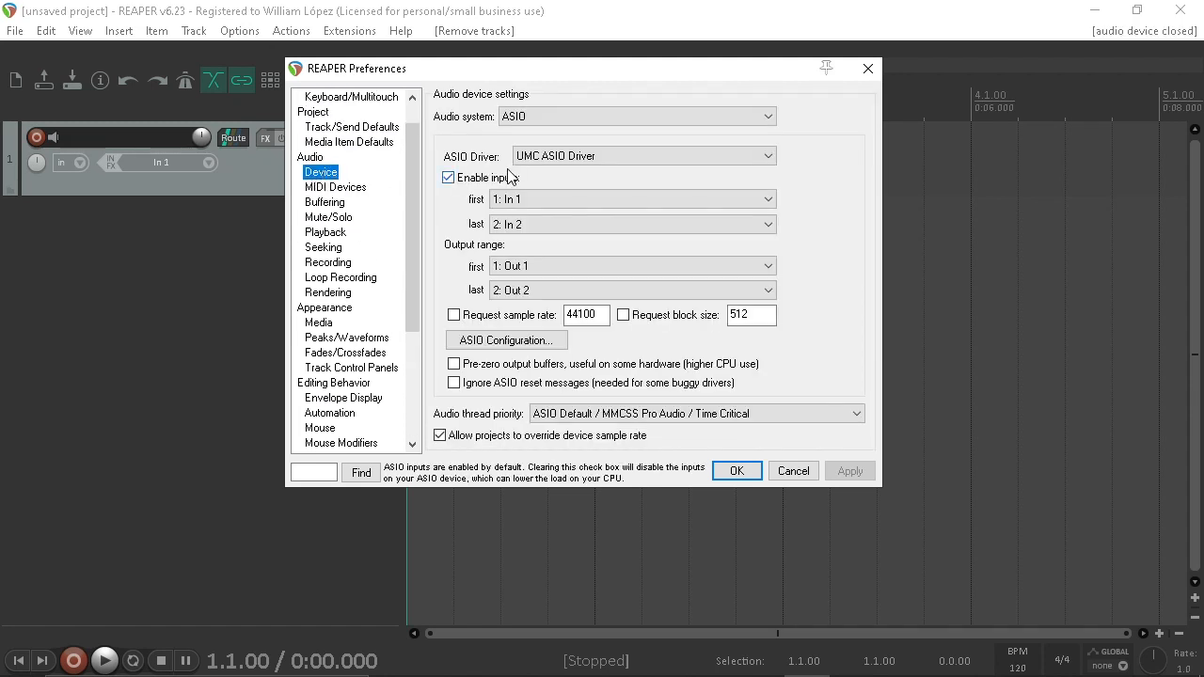
left_click(526, 117)
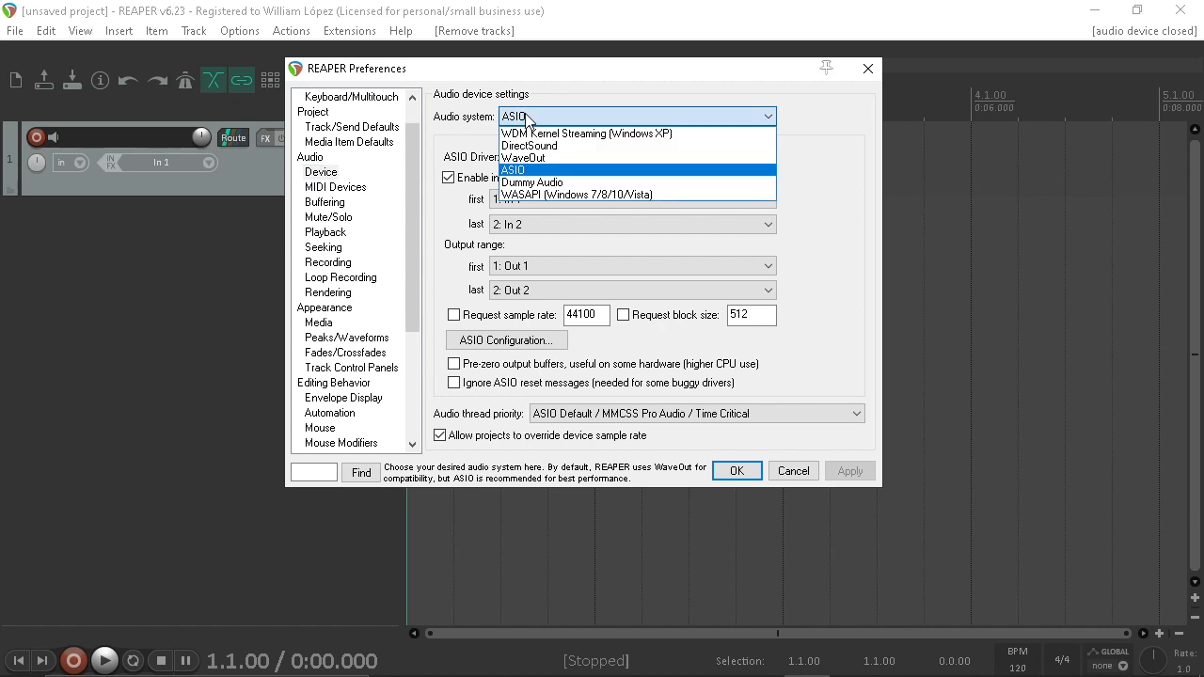
left_click(533, 118)
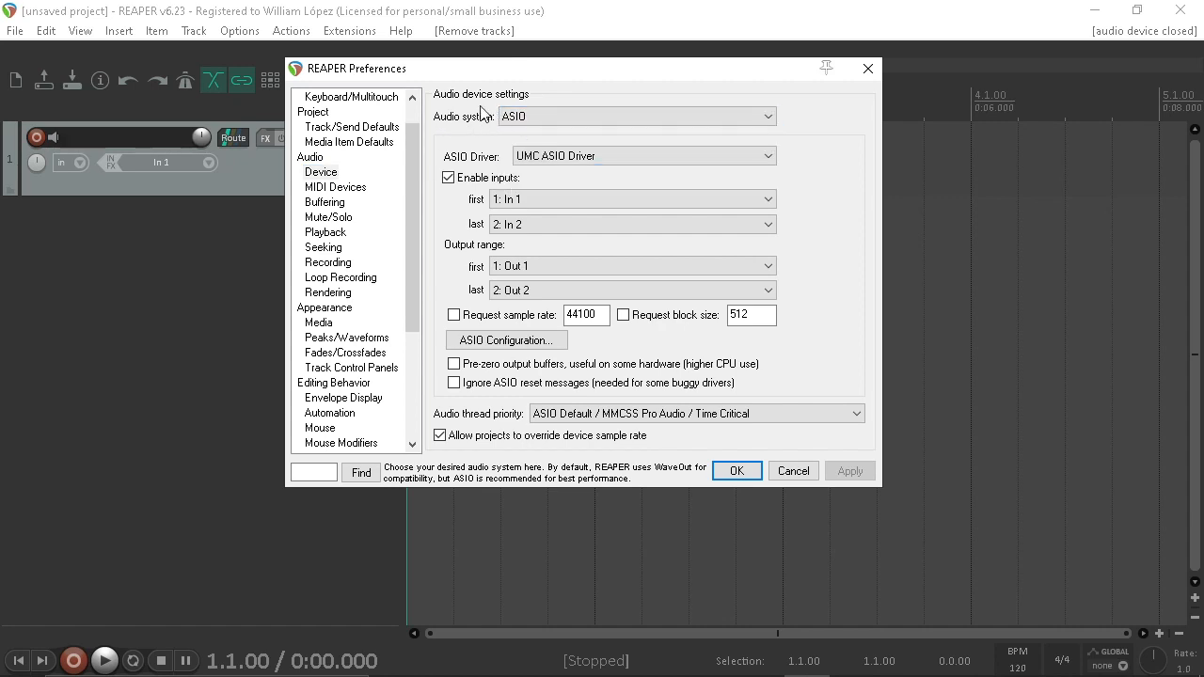
- Set the ASIO driver to ASIO4ALL v2 and open its ASIO configuration
left_click(593, 160)
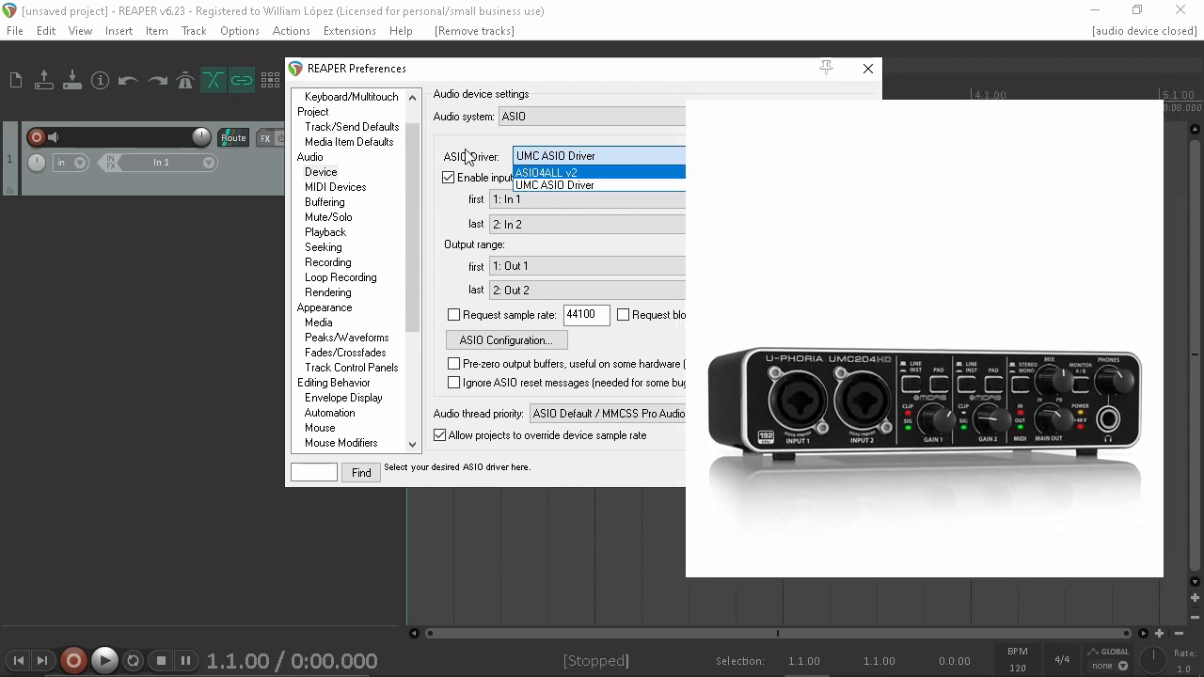
left_click(564, 172)
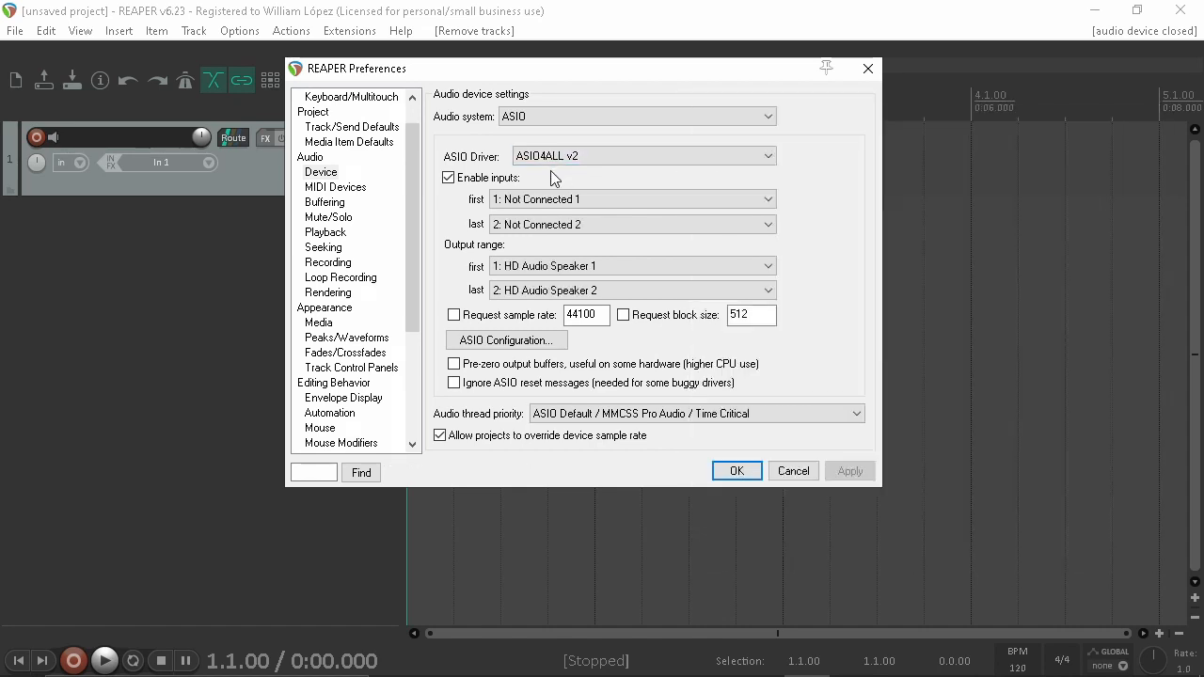
left_click(489, 342)
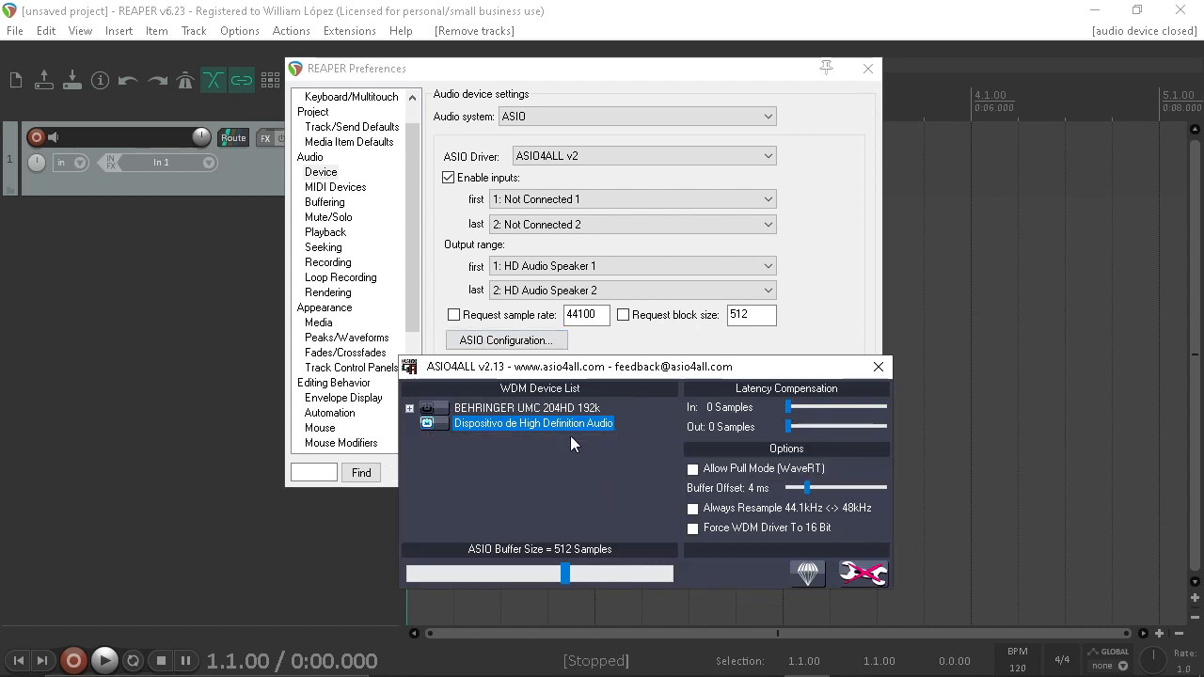
- Inspect the simple and advanced views of the ASIO4ALL configuration and the BEHRINGER UMC 204HD 192k device entry
left_click(862, 573)
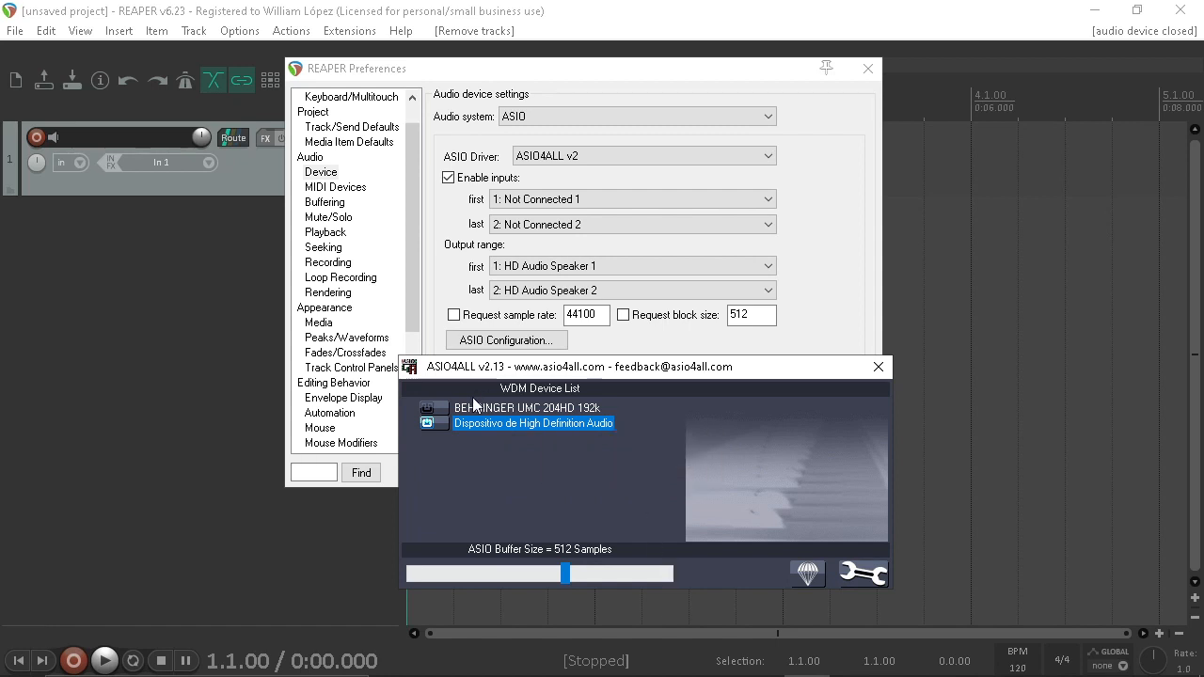
left_click(867, 574)
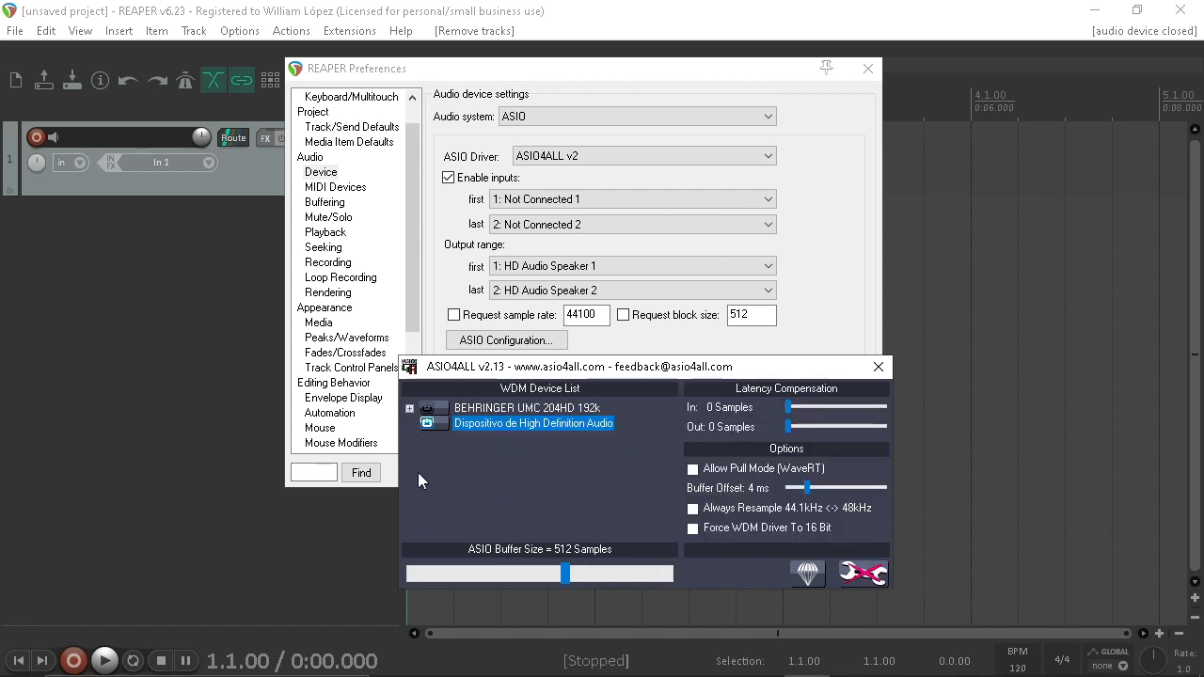
mouse_move(475, 431)
left_click(410, 408)
left_click(410, 408)
- Try larger and smaller ASIO buffer sizes, including 1536 samples, return to 512 samples, and close the ASIO4ALL configuration
left_click_drag(561, 570, 628, 575)
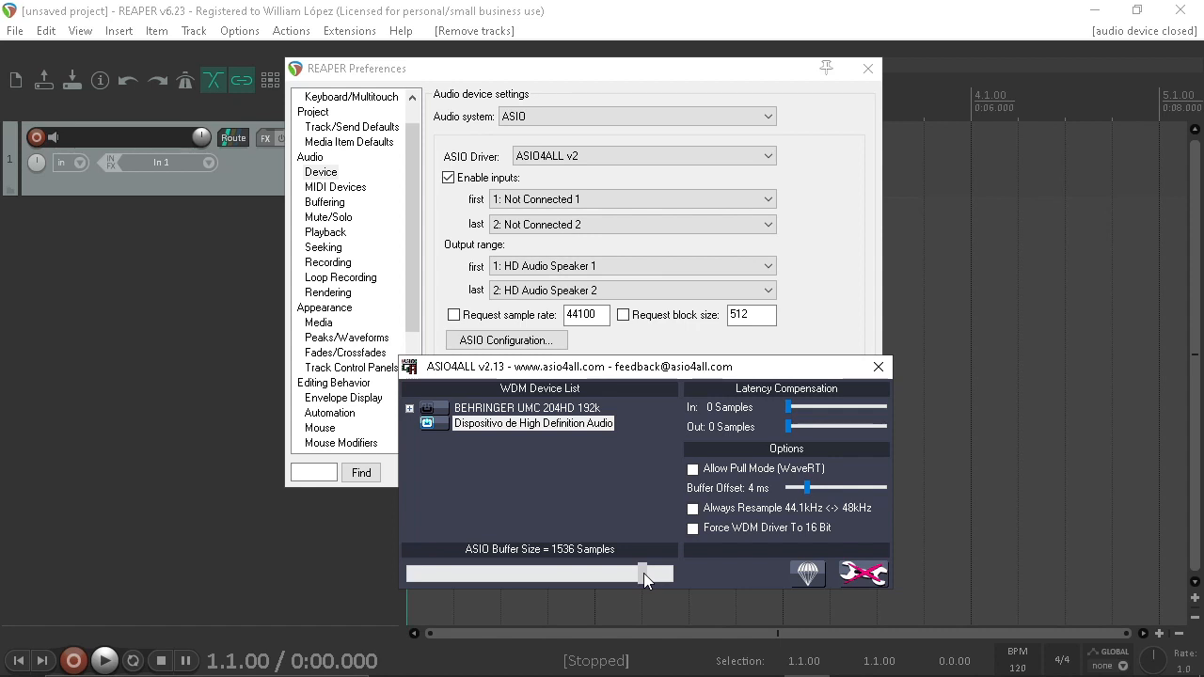
left_click_drag(643, 573, 636, 572)
left_click_drag(636, 574, 493, 571)
left_click_drag(488, 571, 566, 568)
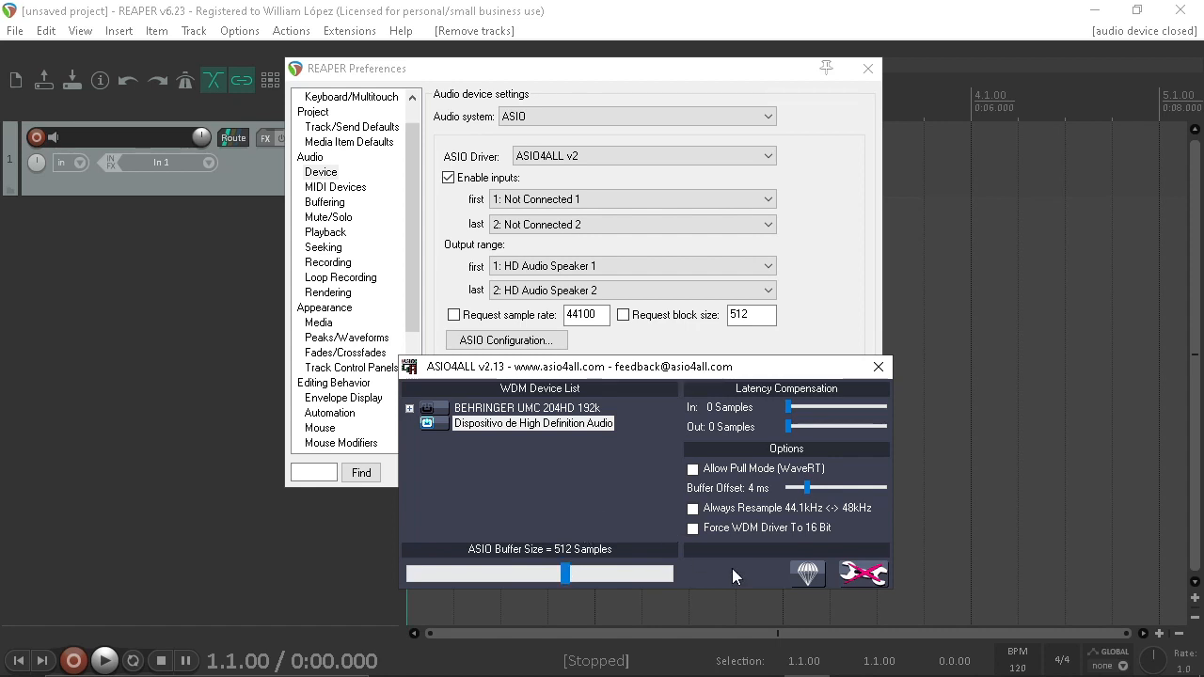
left_click(878, 367)
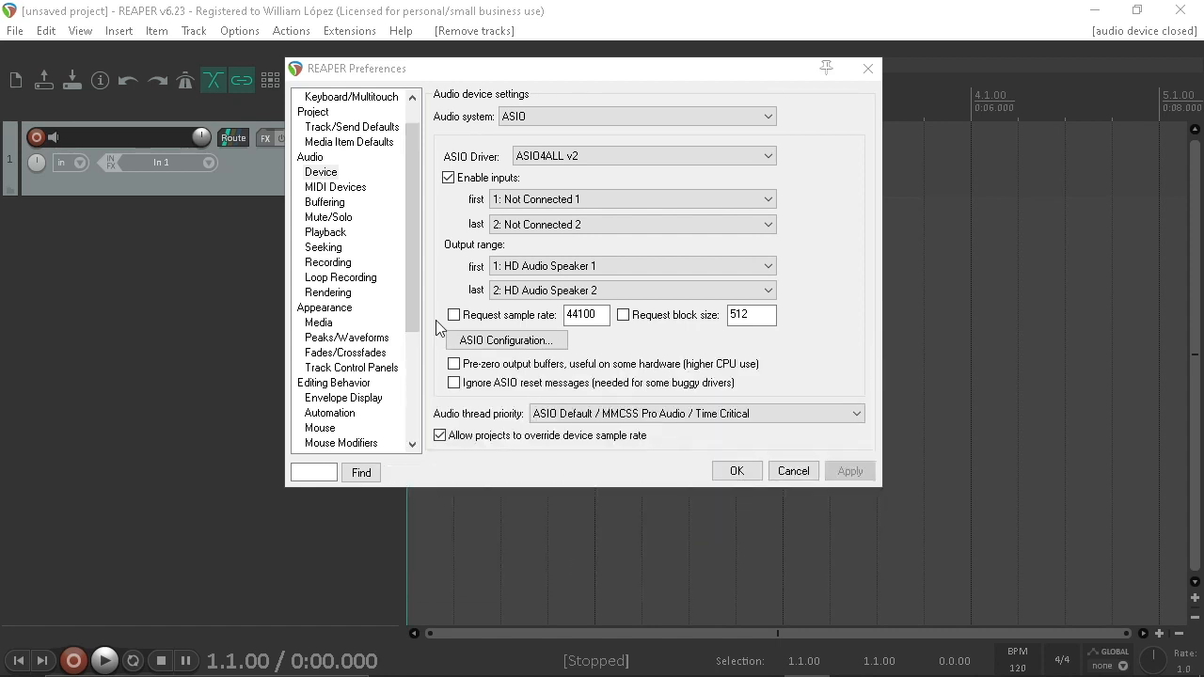
- Disable input from the Impact LX88+ in the MIDI device preferences
left_click(321, 189)
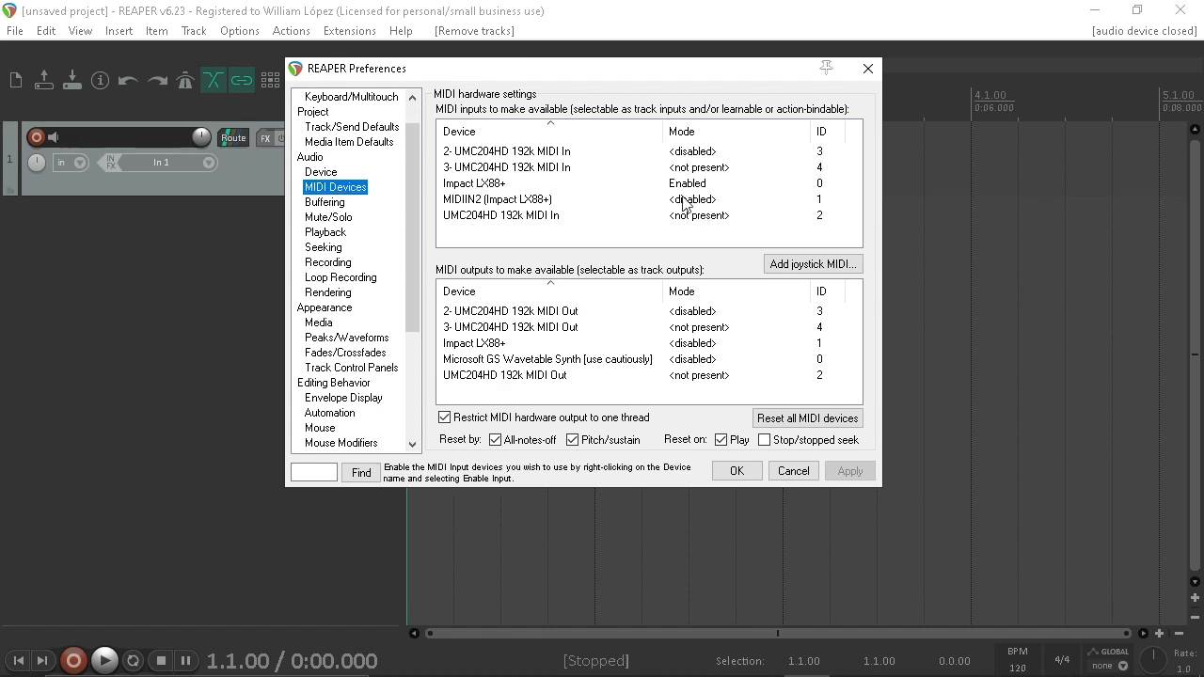
double_click(480, 185)
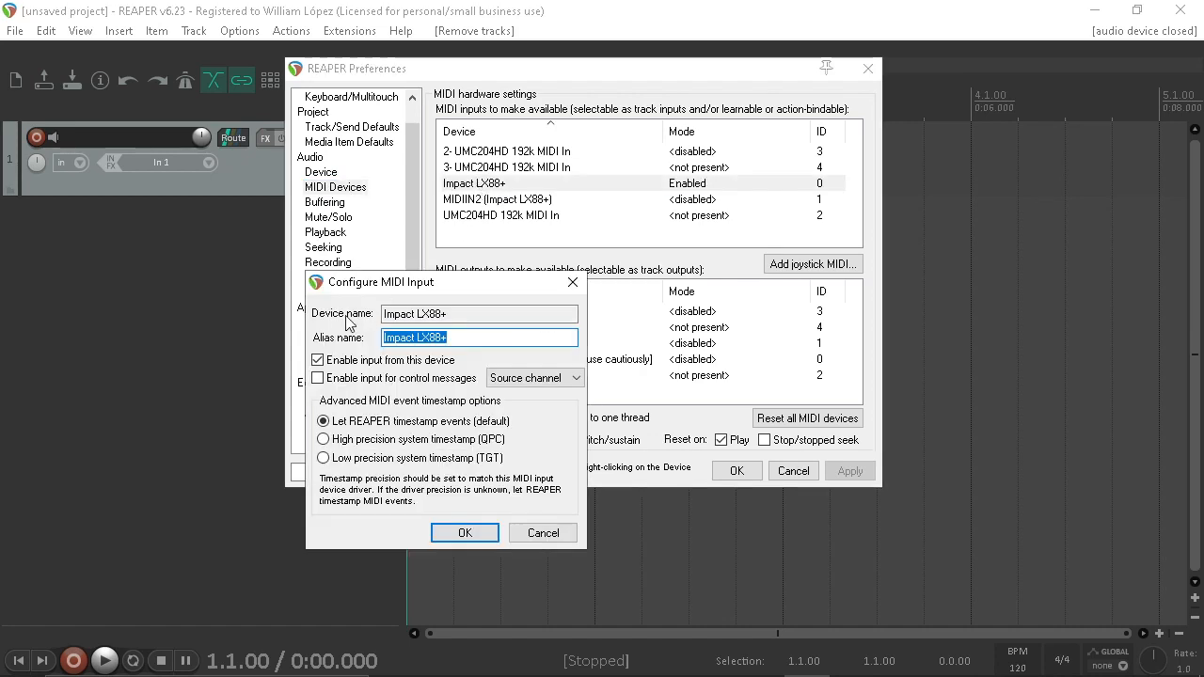
left_click(318, 360)
left_click(463, 532)
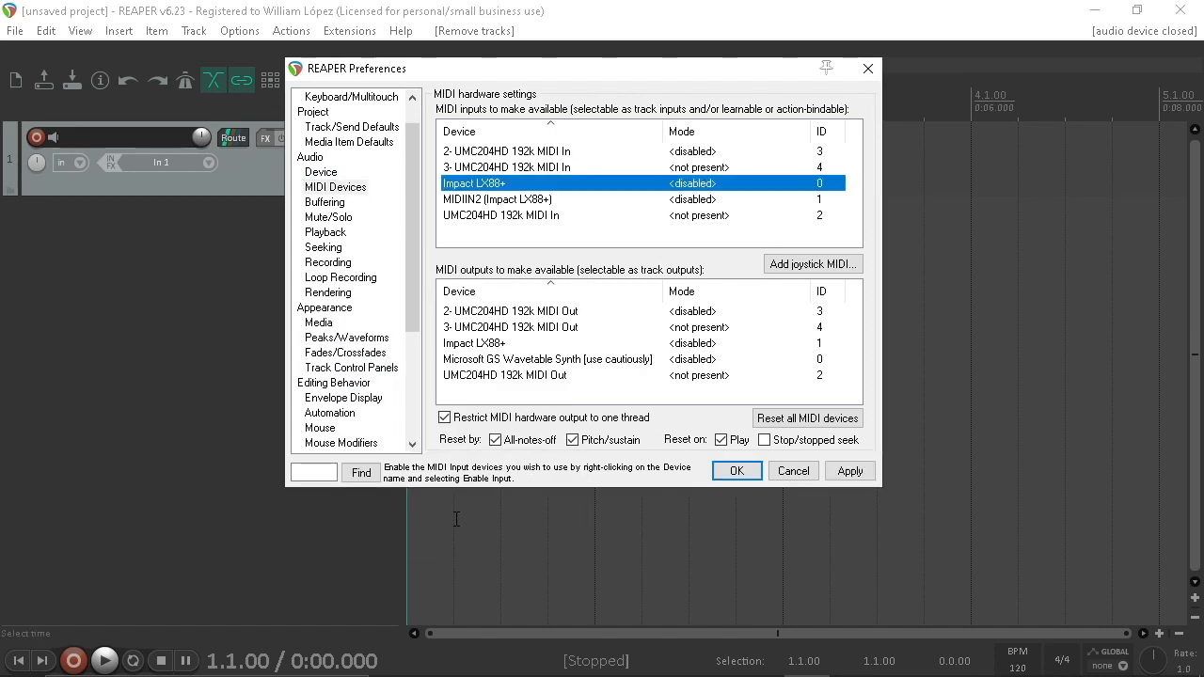
- Enable input from the Impact LX88+ MIDI device
double_click(477, 186)
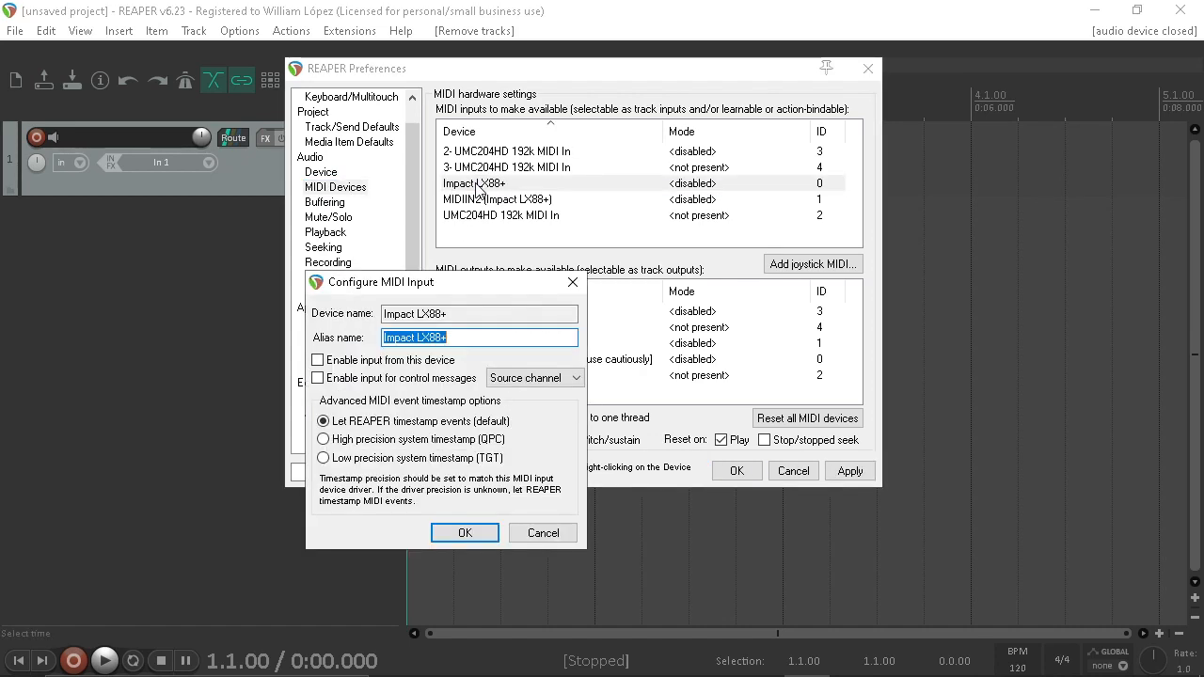
left_click(317, 361)
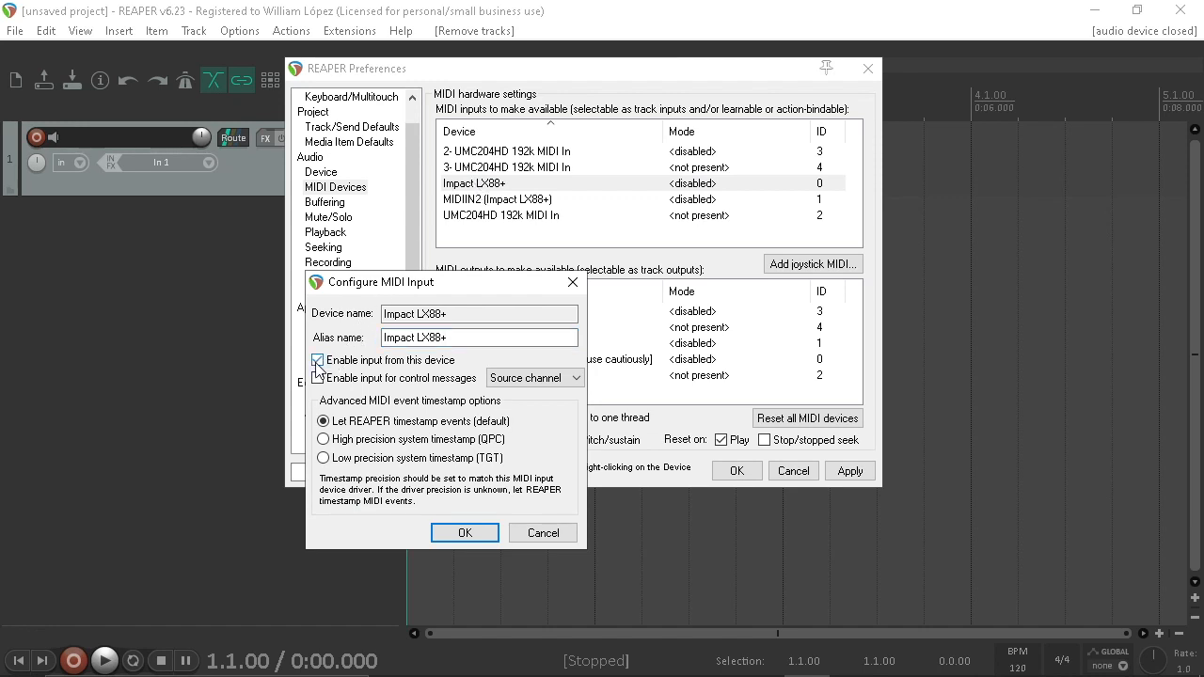
left_click(460, 535)
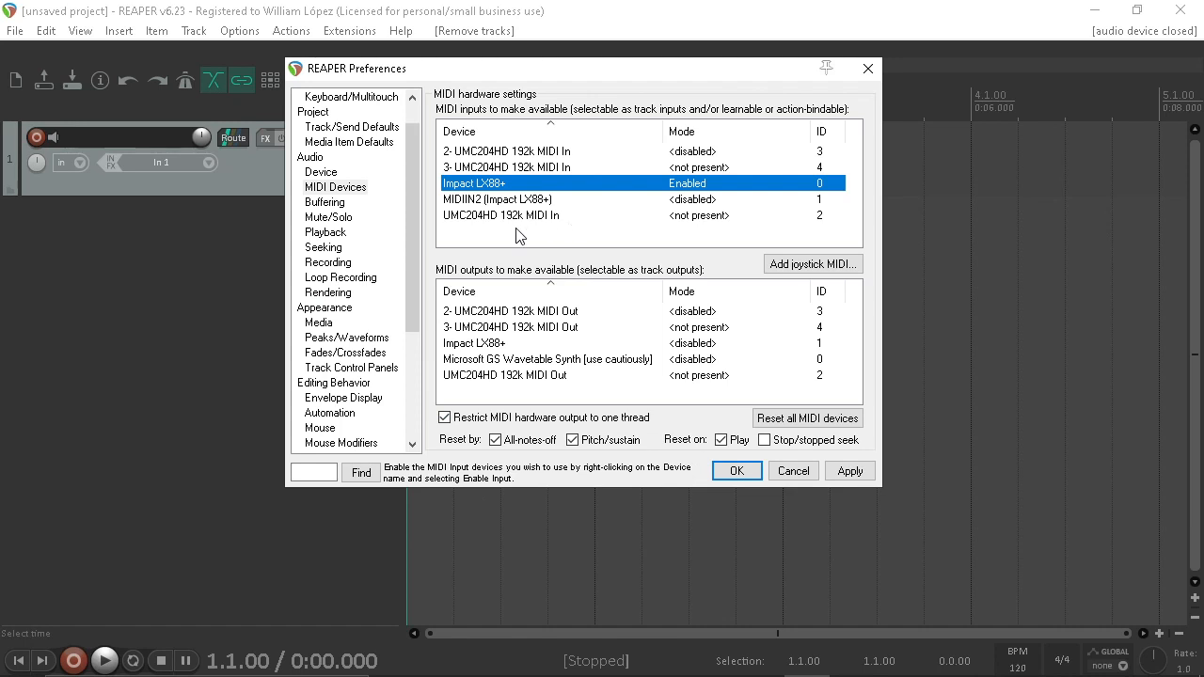
- View the VST plug-in settings in the preferences, then close the preferences
scroll(375, 310, "down", 4)
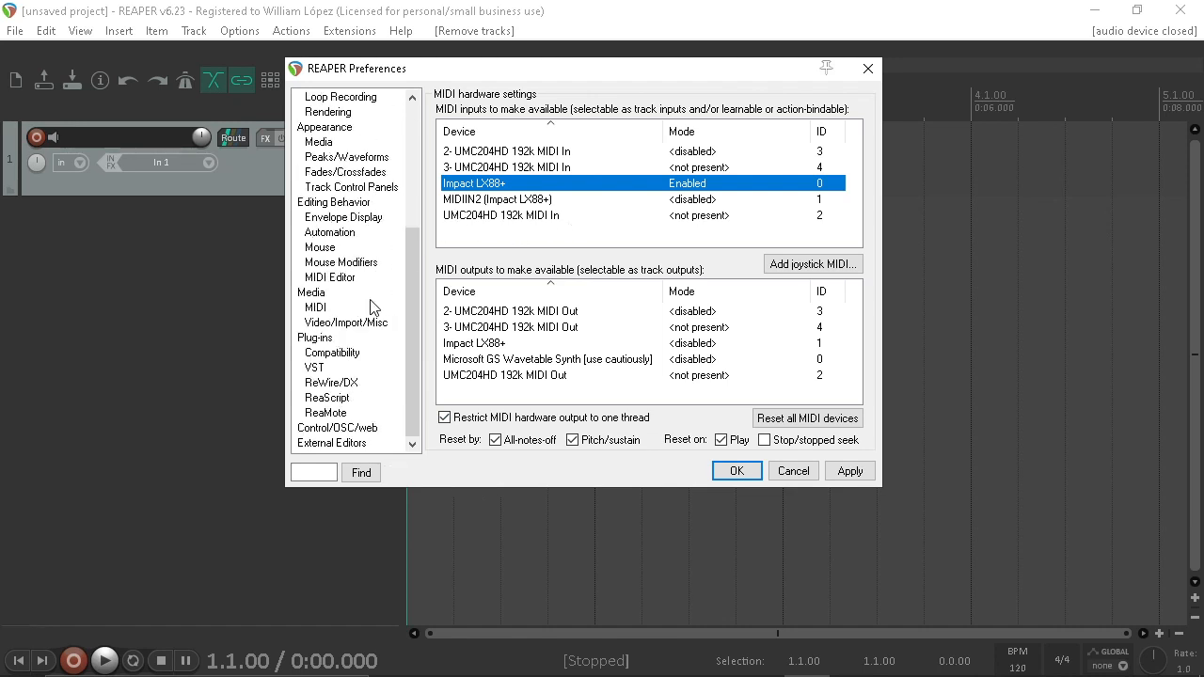
scroll(338, 319, "up", 5)
scroll(320, 310, "down", 5)
left_click(314, 367)
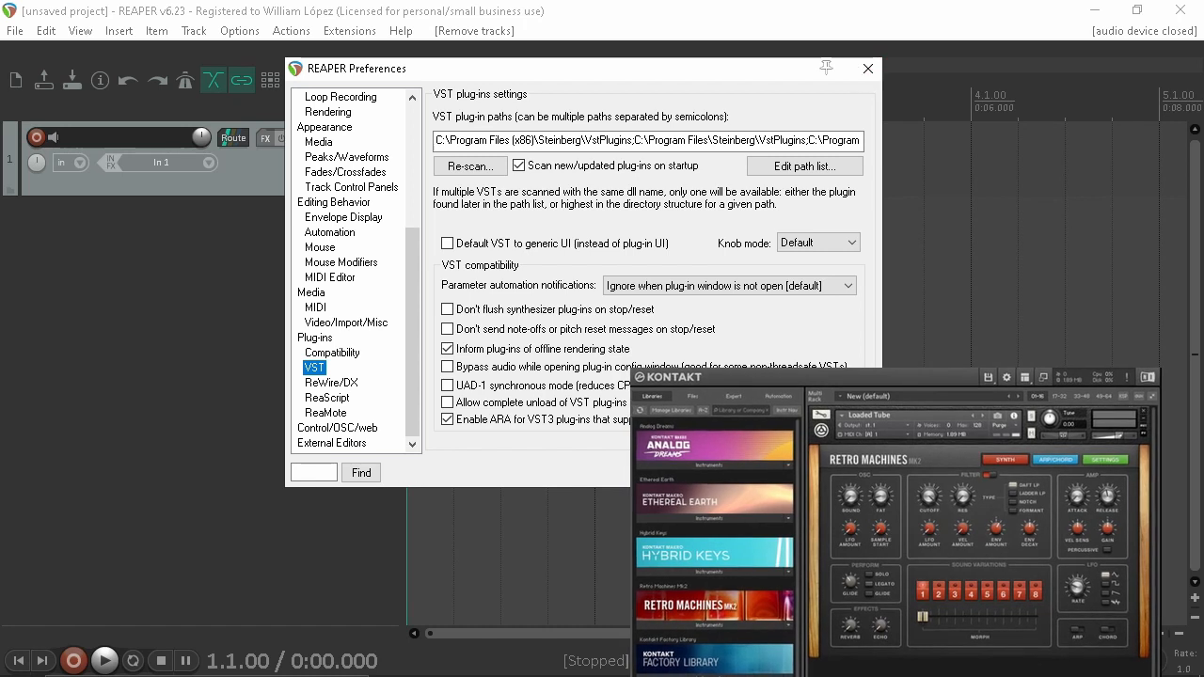
left_click(867, 72)
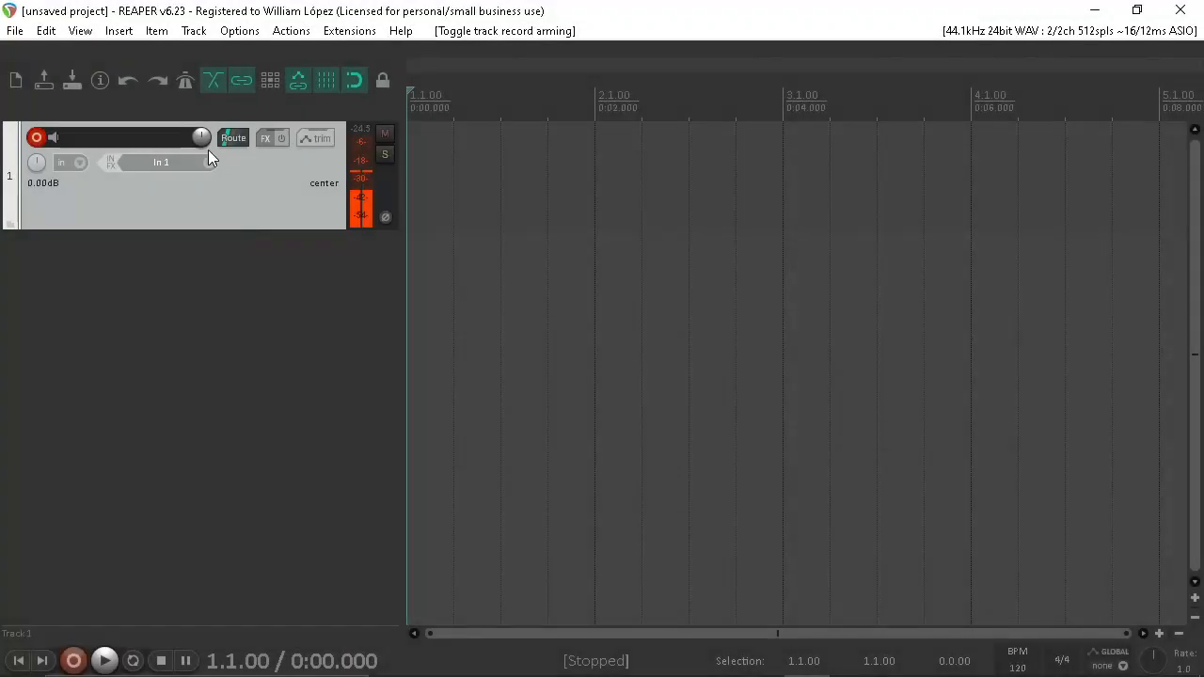
- Raise track 1's volume to 4.10 dB and name the track VOZ PRINCIPAL
mouse_move(208, 149)
left_click_drag(201, 137, 201, 120)
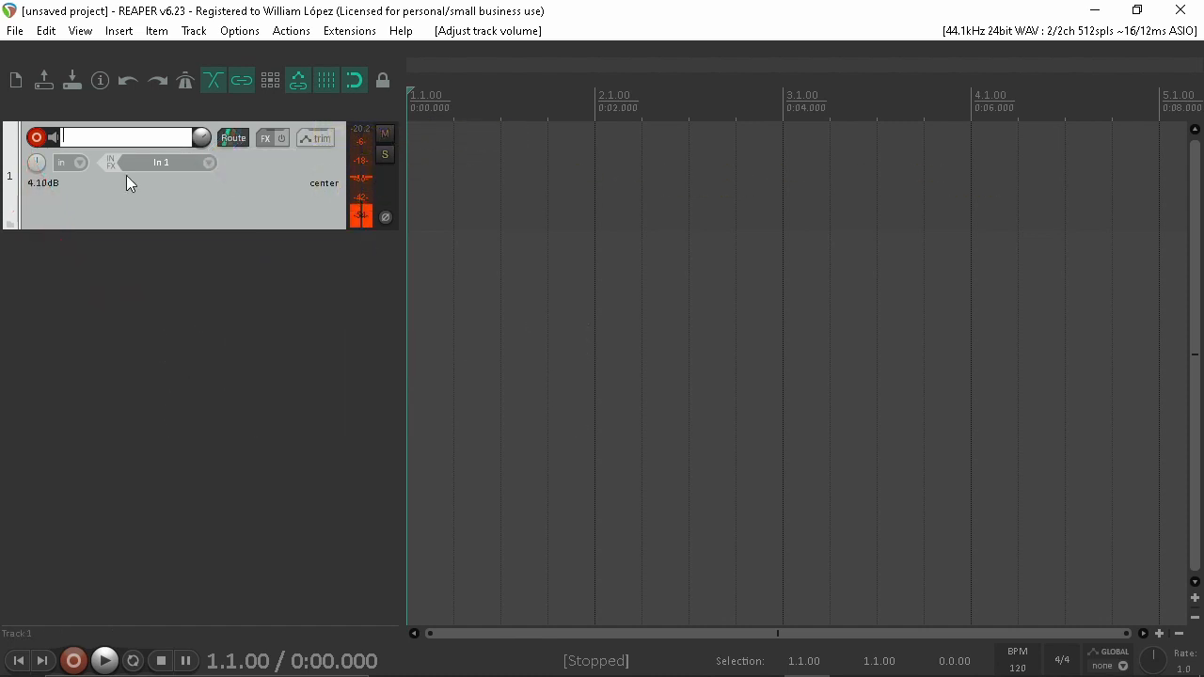
type("v")
key("BackSpace")
type("VOZ PRINCIPAL")
key("Return")
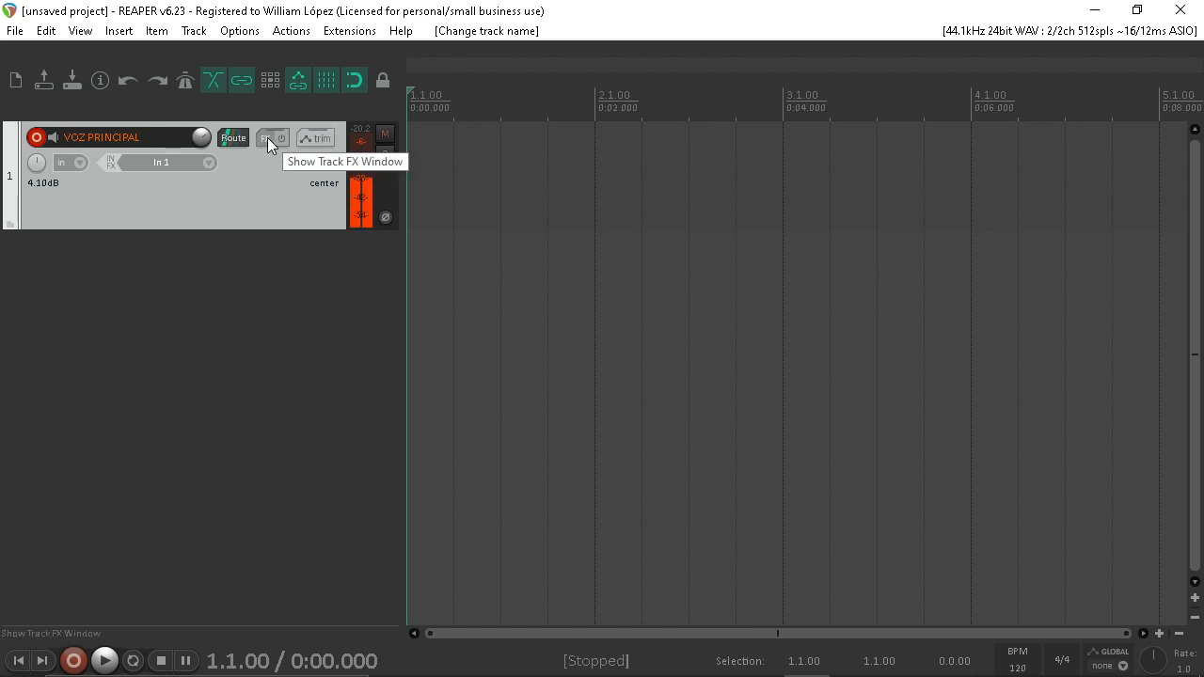
- Add a second track and view its mono input choices without changing the input
double_click(103, 344)
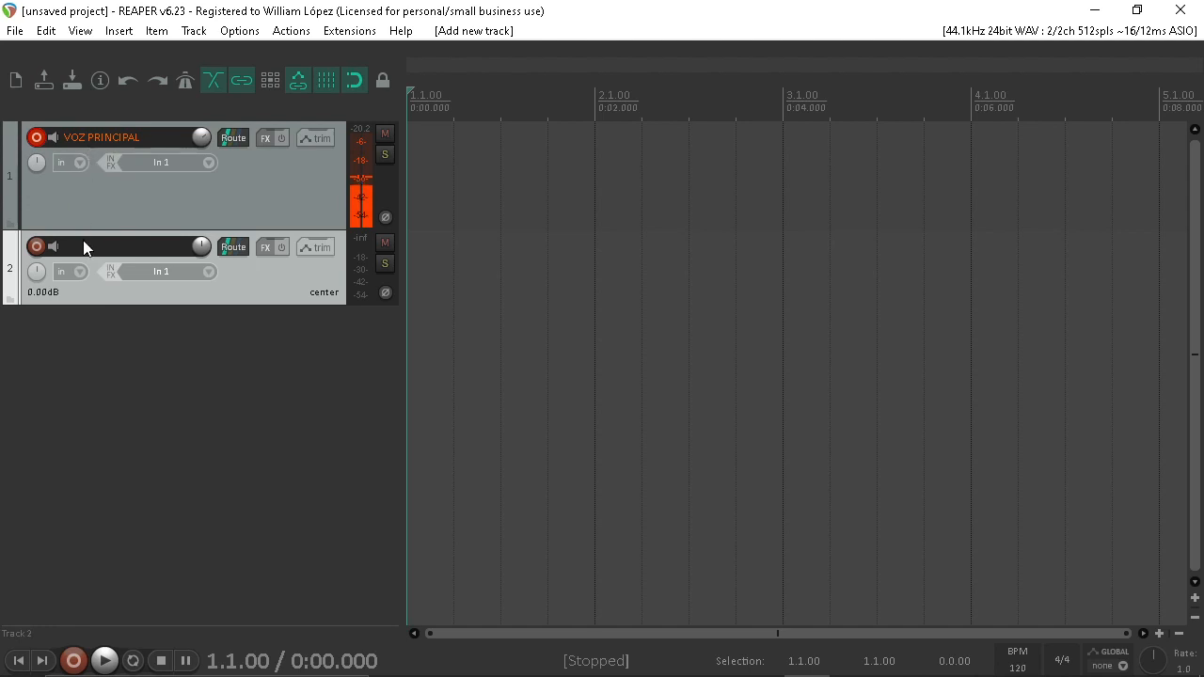
left_click(209, 271)
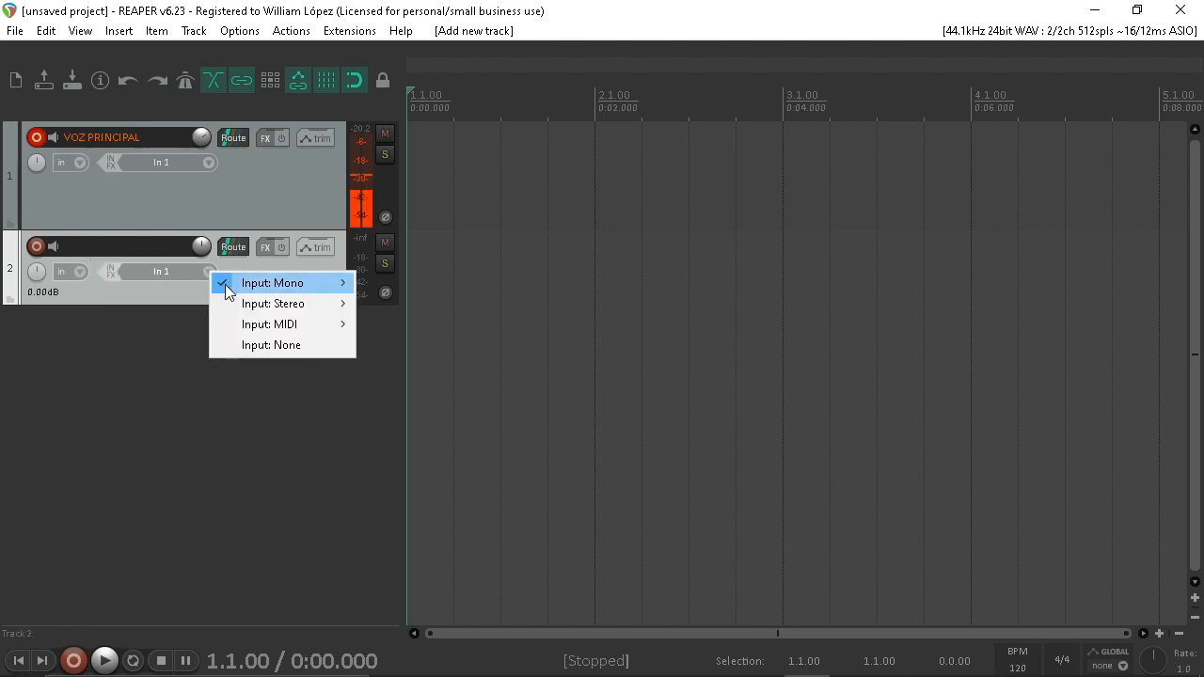
mouse_move(336, 284)
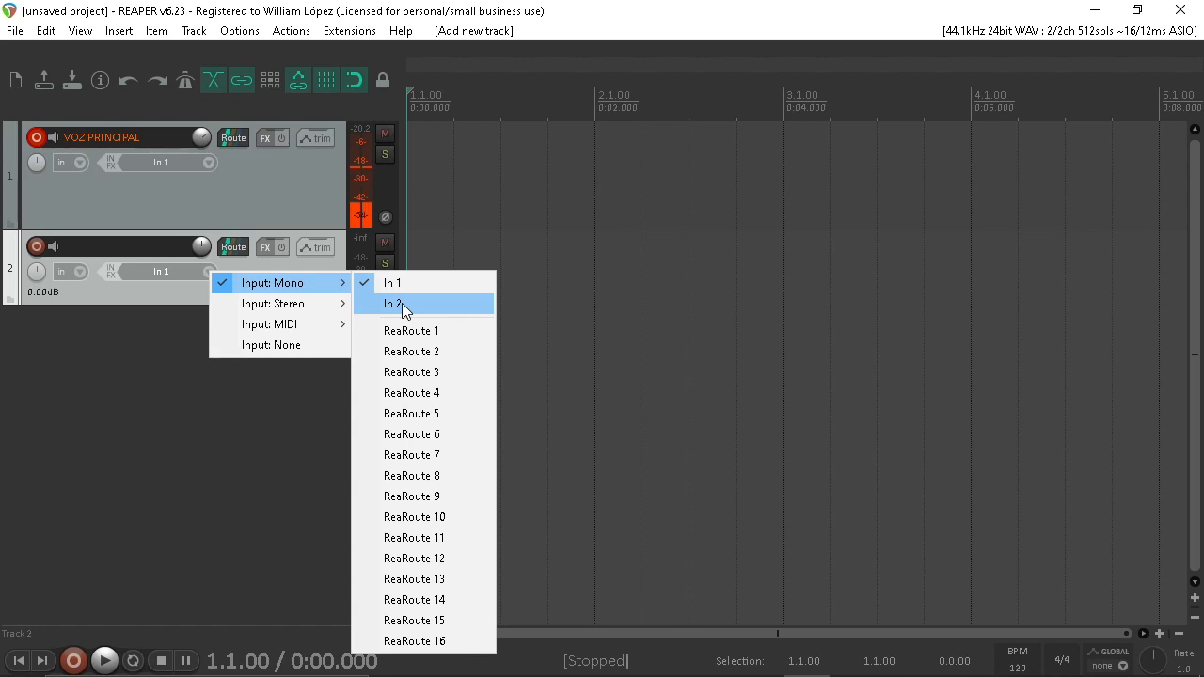
left_click(172, 432)
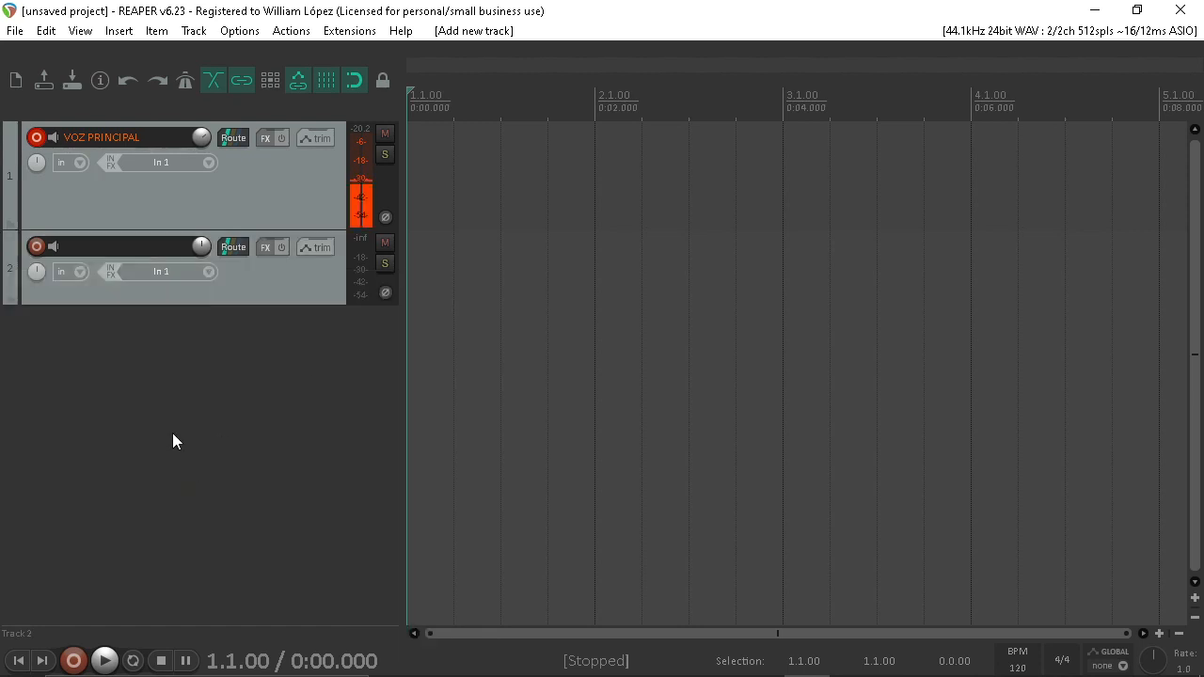
- Remove the second, unnamed track from the project
left_click(227, 283)
right_click(241, 284)
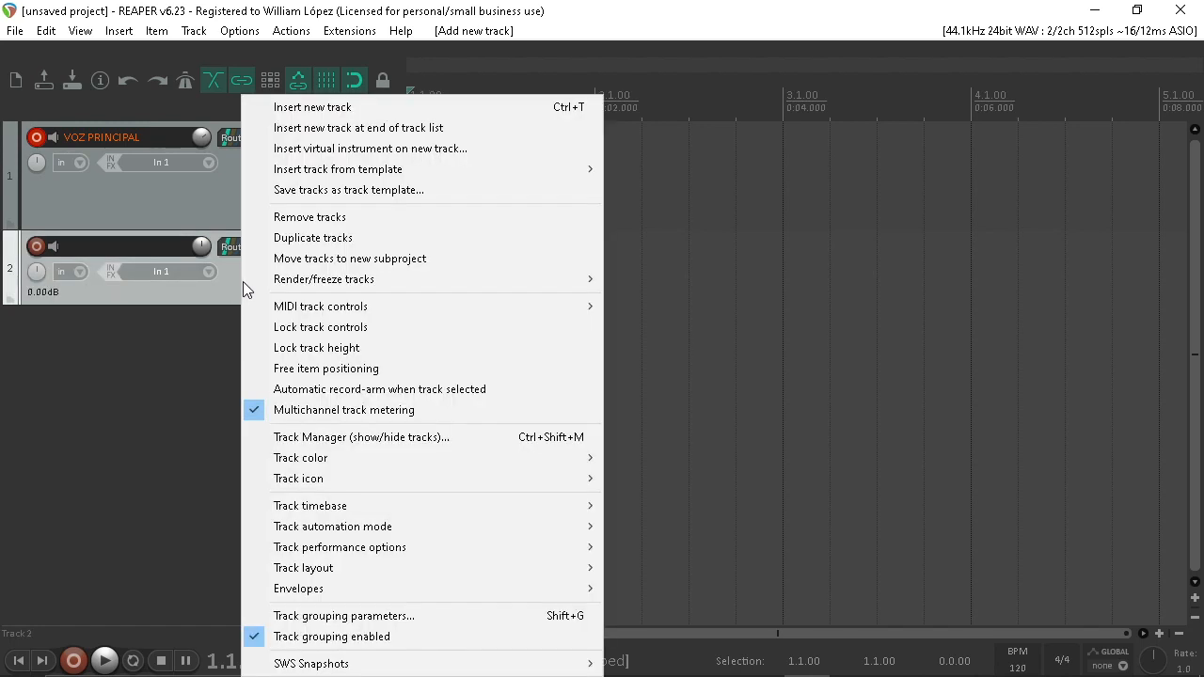
left_click(213, 294)
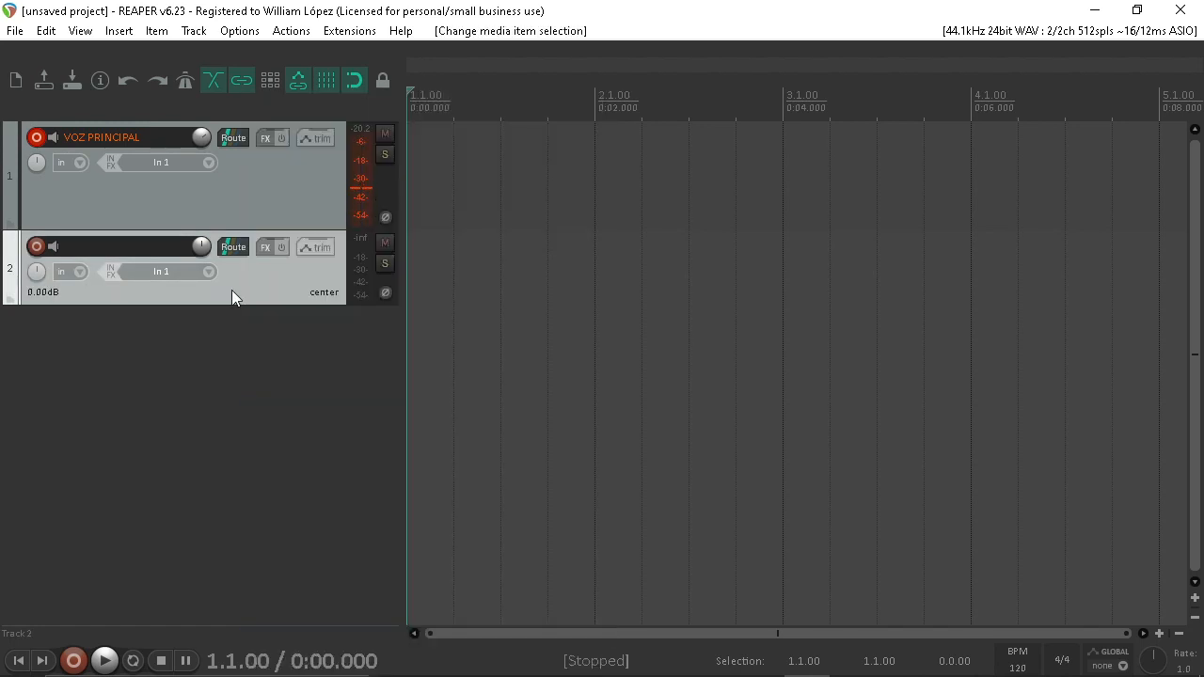
right_click(264, 290)
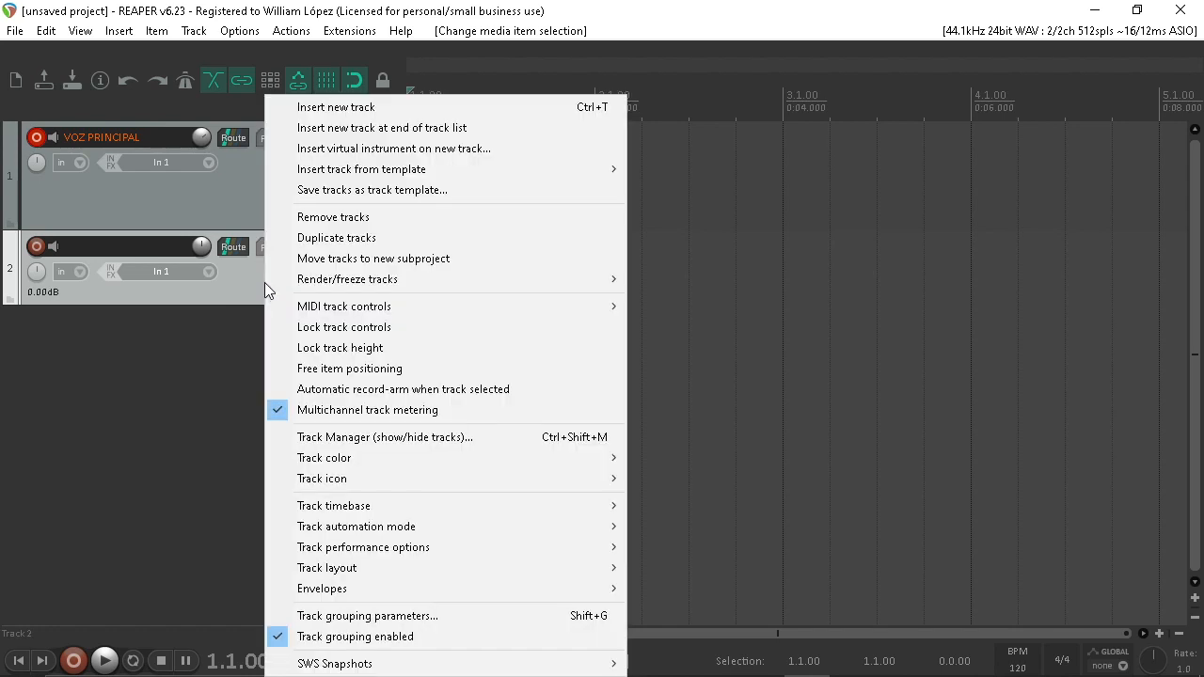
left_click(334, 217)
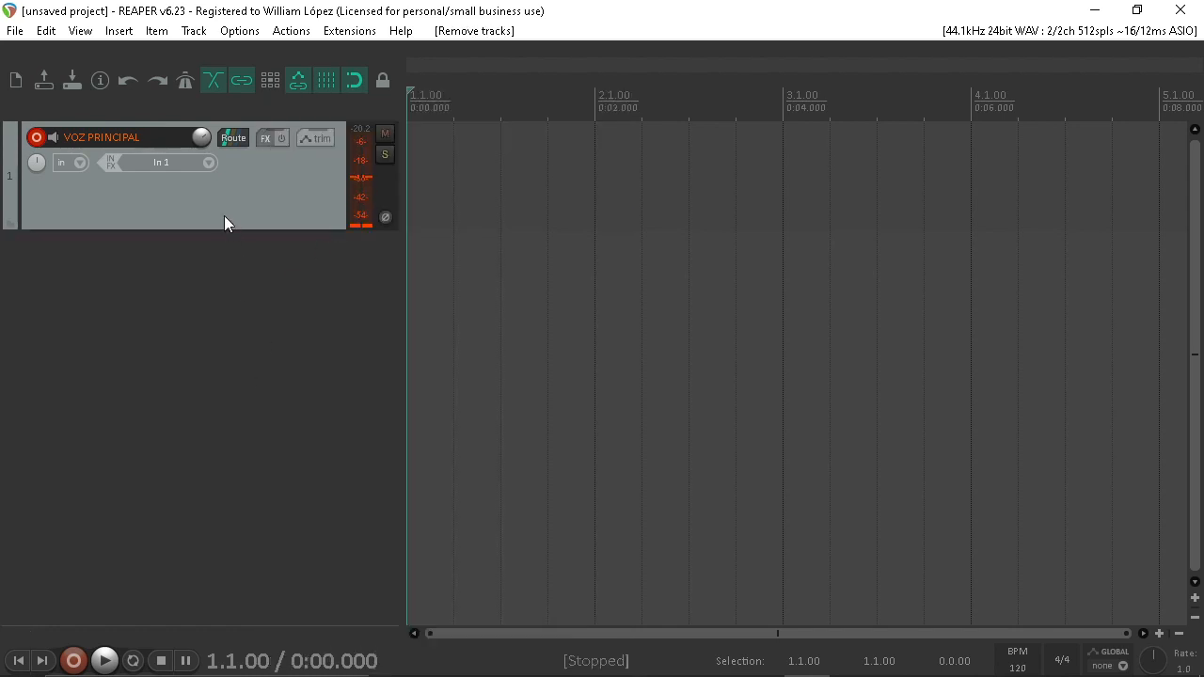
- Give the VOZ PRINCIPAL track a random color
right_click(277, 194)
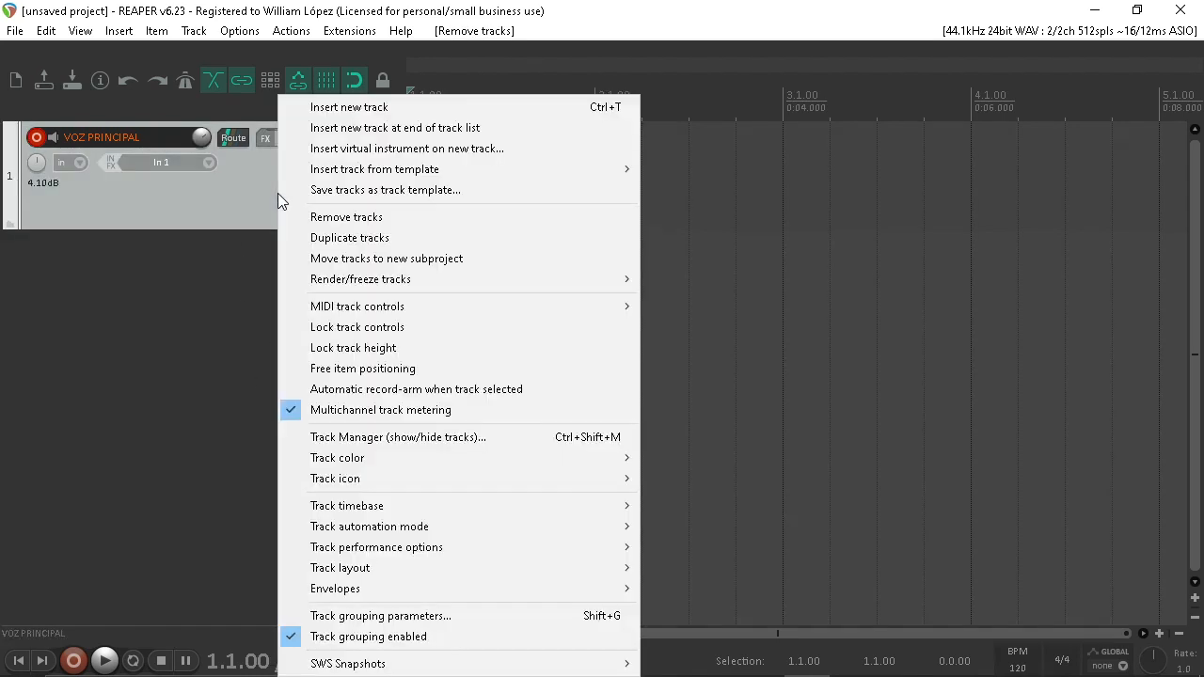
mouse_move(438, 455)
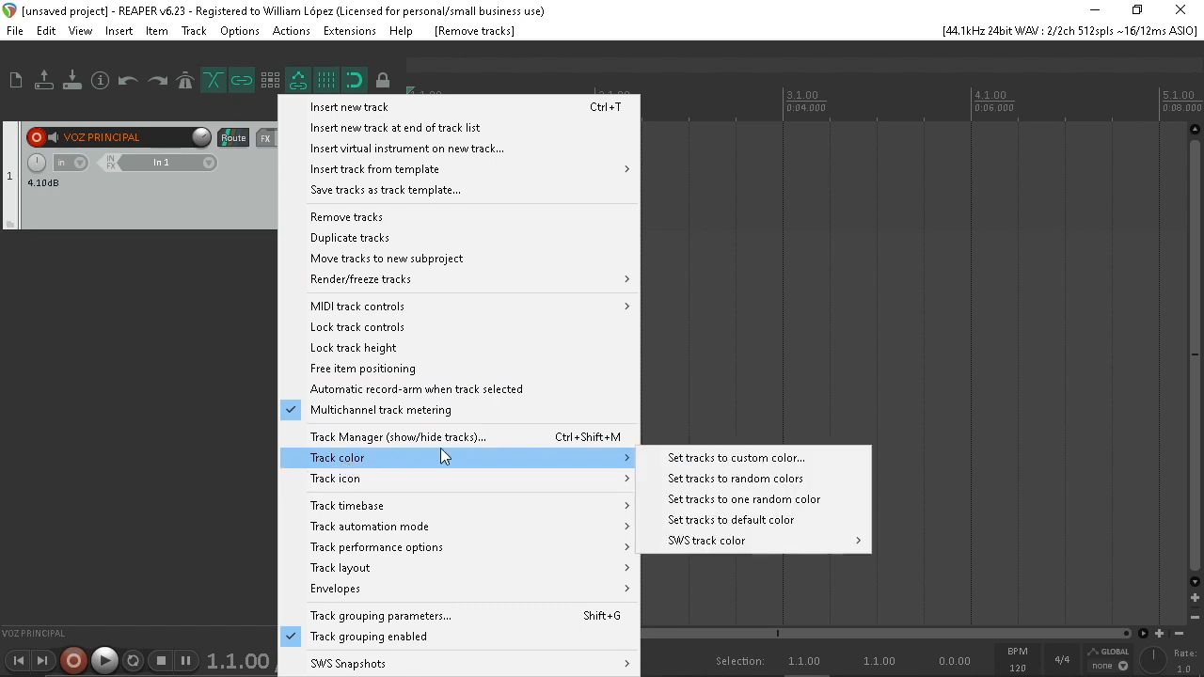
left_click(694, 482)
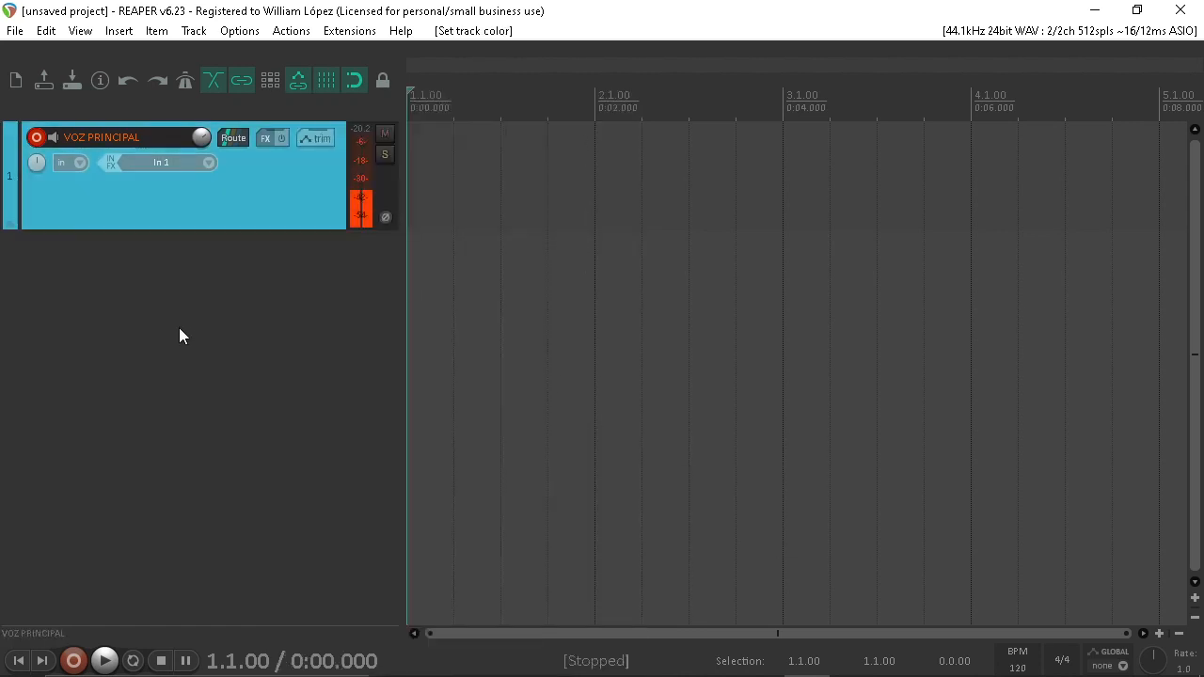
right_click(292, 203)
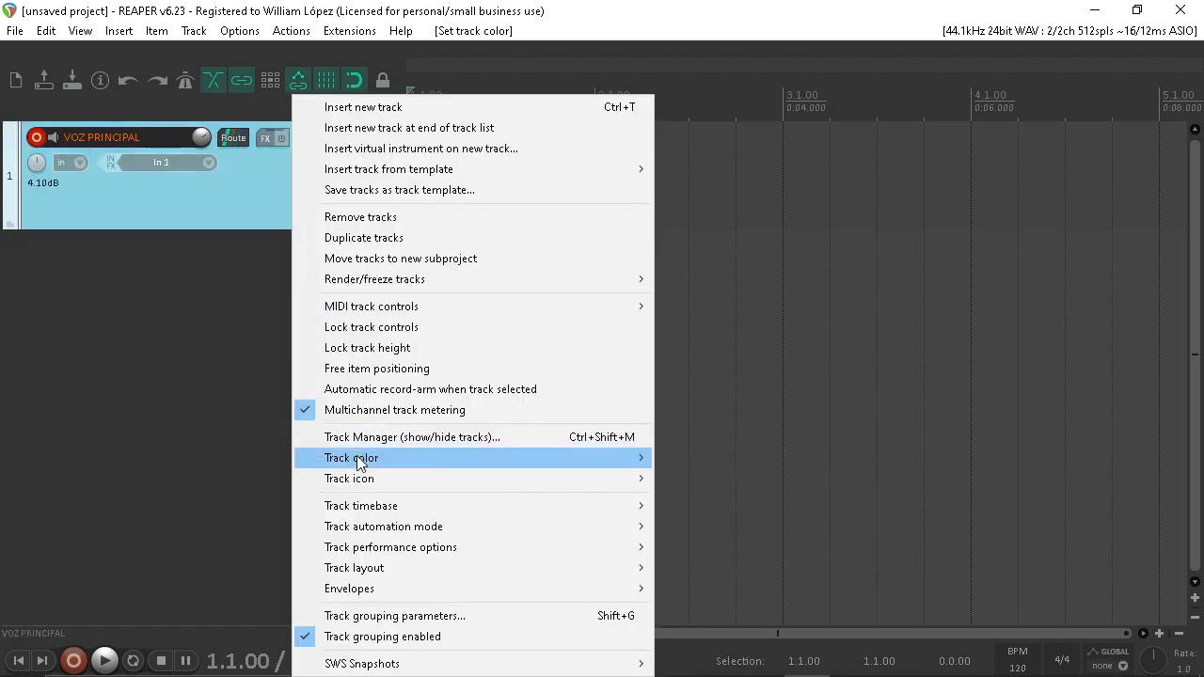
mouse_move(643, 460)
left_click(123, 361)
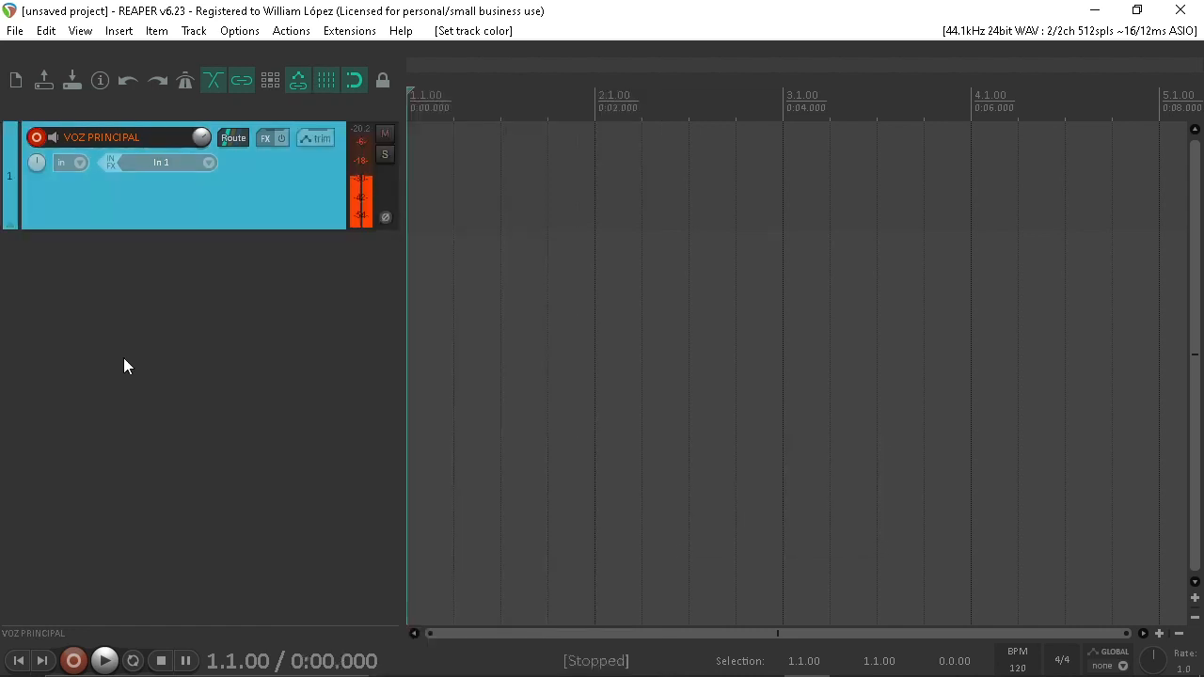
- Assign the mic_dynamic_1 image as the VOZ PRINCIPAL track's icon
right_click(267, 189)
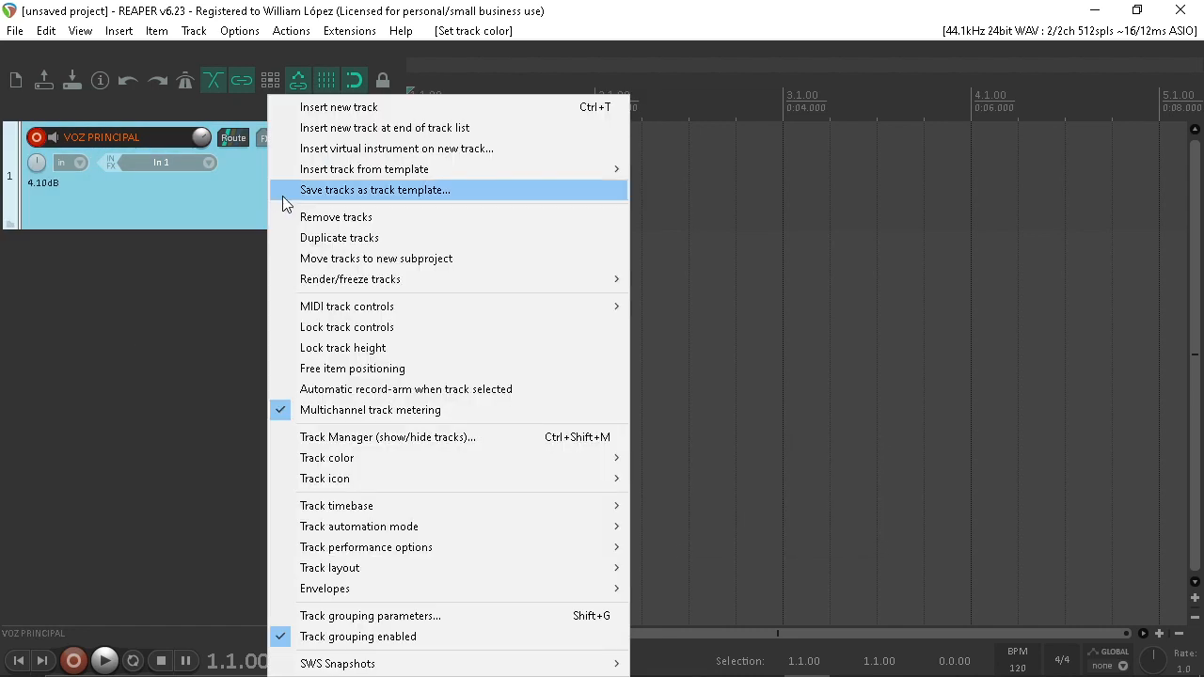
mouse_move(324, 487)
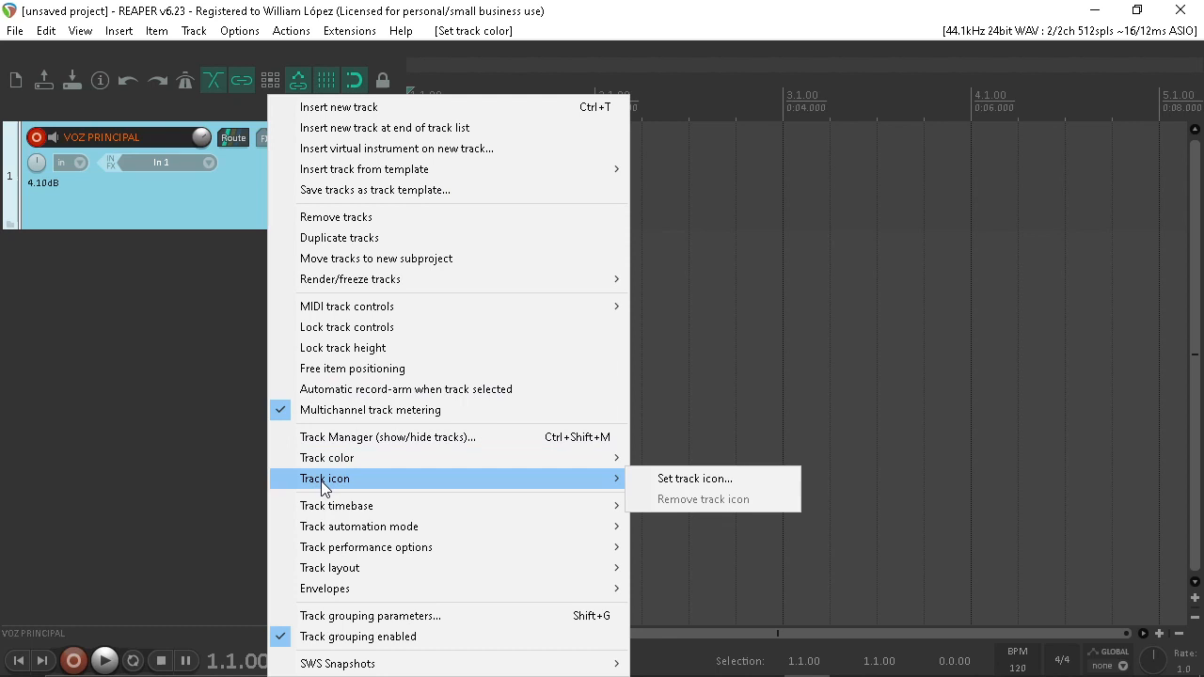
left_click(687, 480)
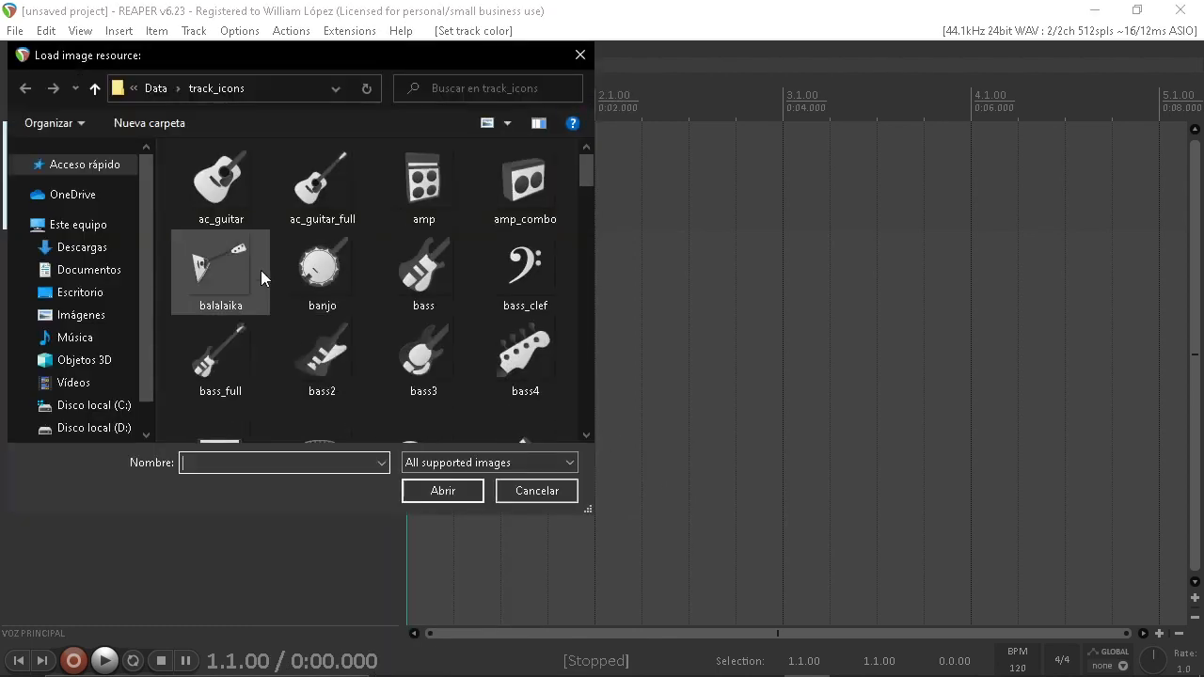
scroll(260, 273, "down", 1)
scroll(261, 270, "down", 5)
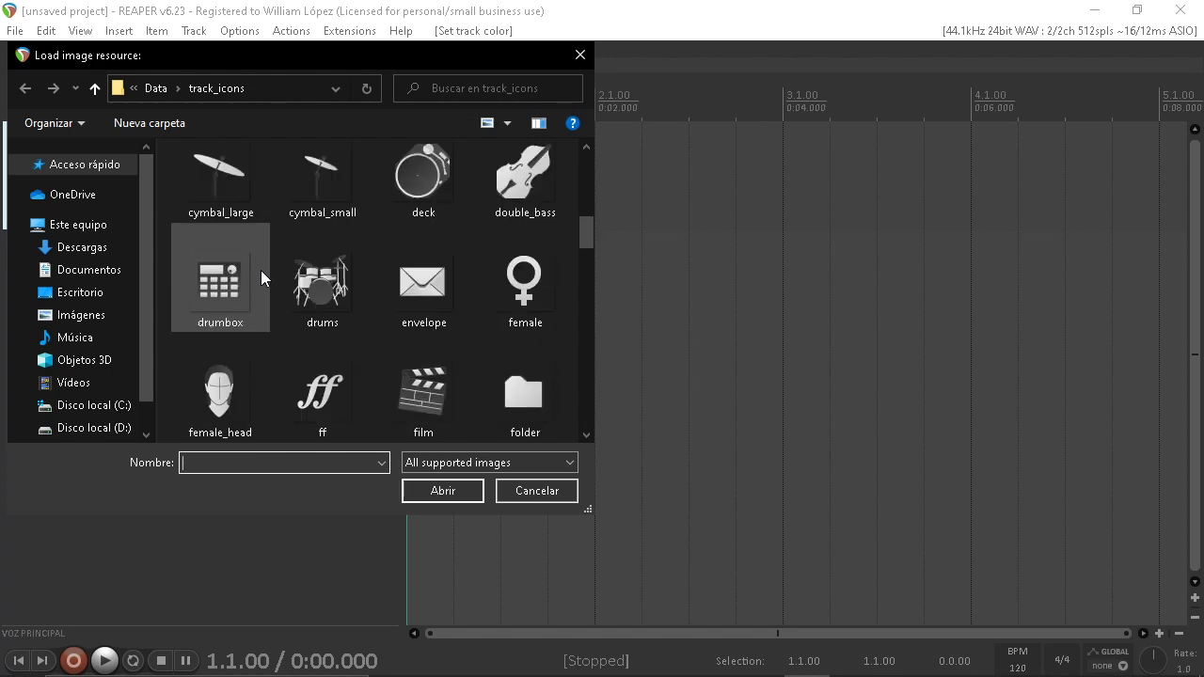
scroll(261, 270, "down", 4)
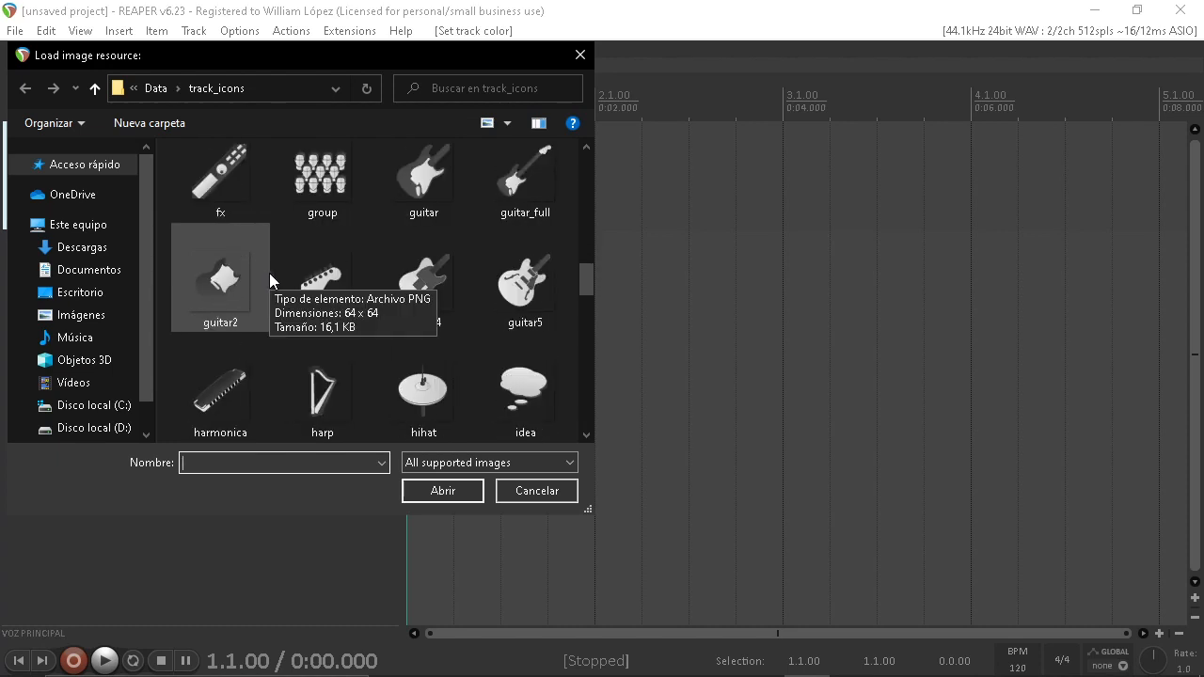
scroll(269, 279, "down", 2)
left_click(214, 388)
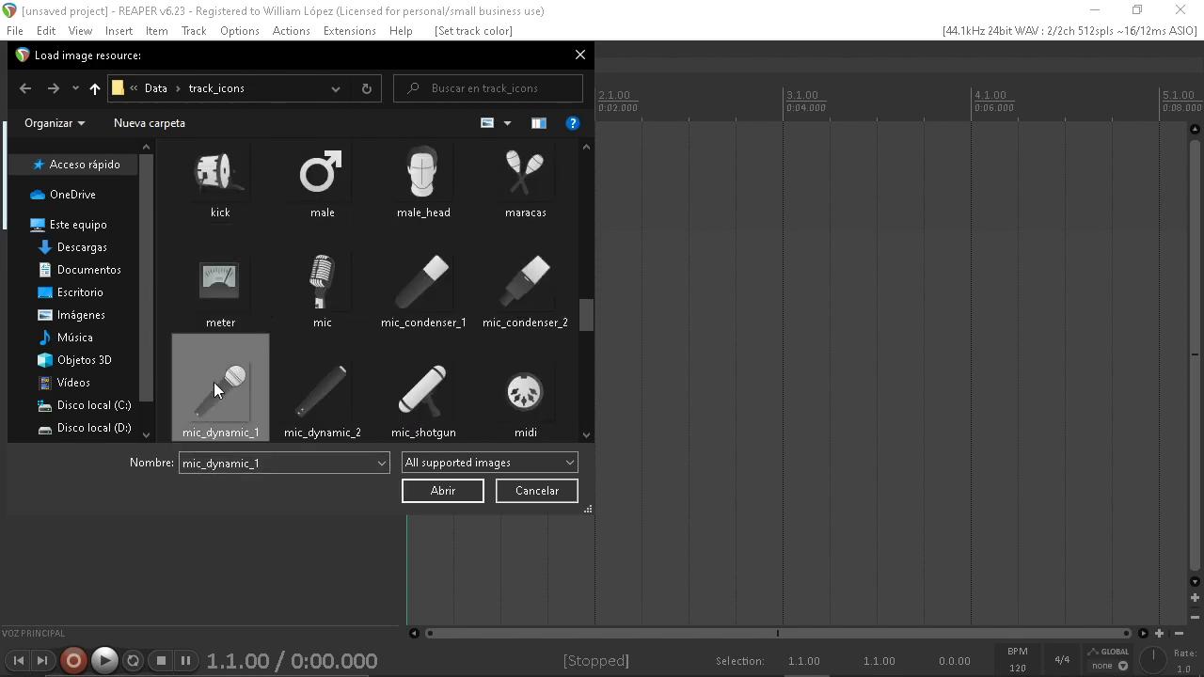
left_click(449, 492)
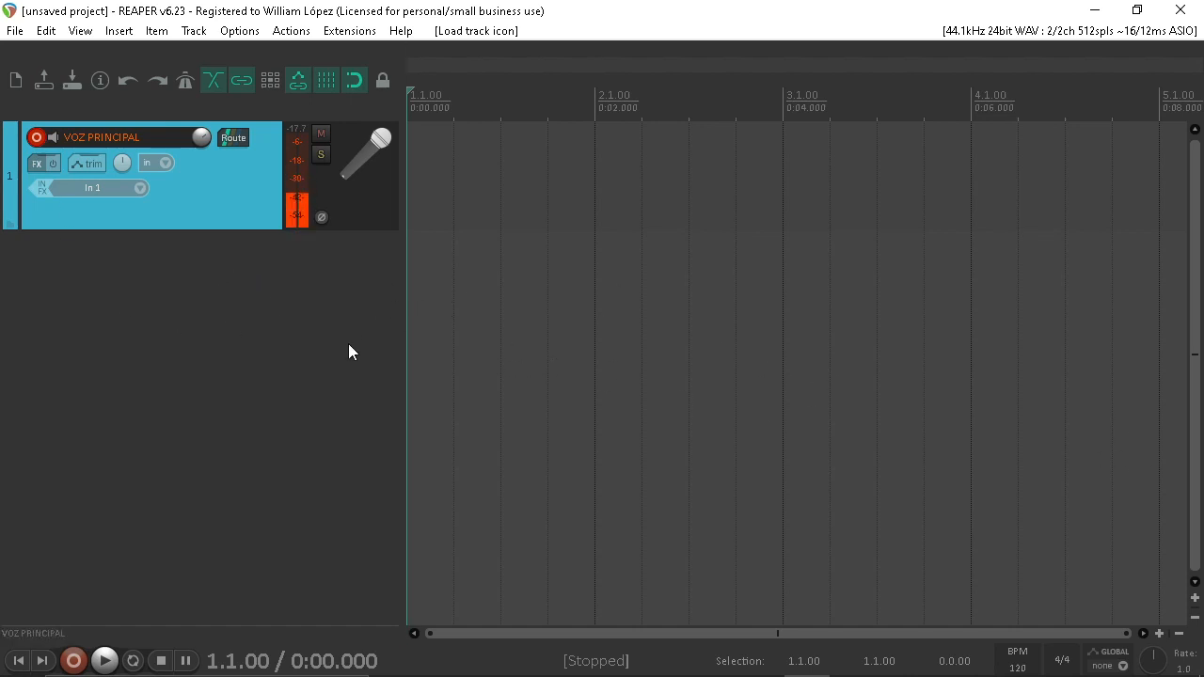
- Add the ReaEQ plug-in from the Cockos collection to the VOZ PRINCIPAL track
left_click(37, 164)
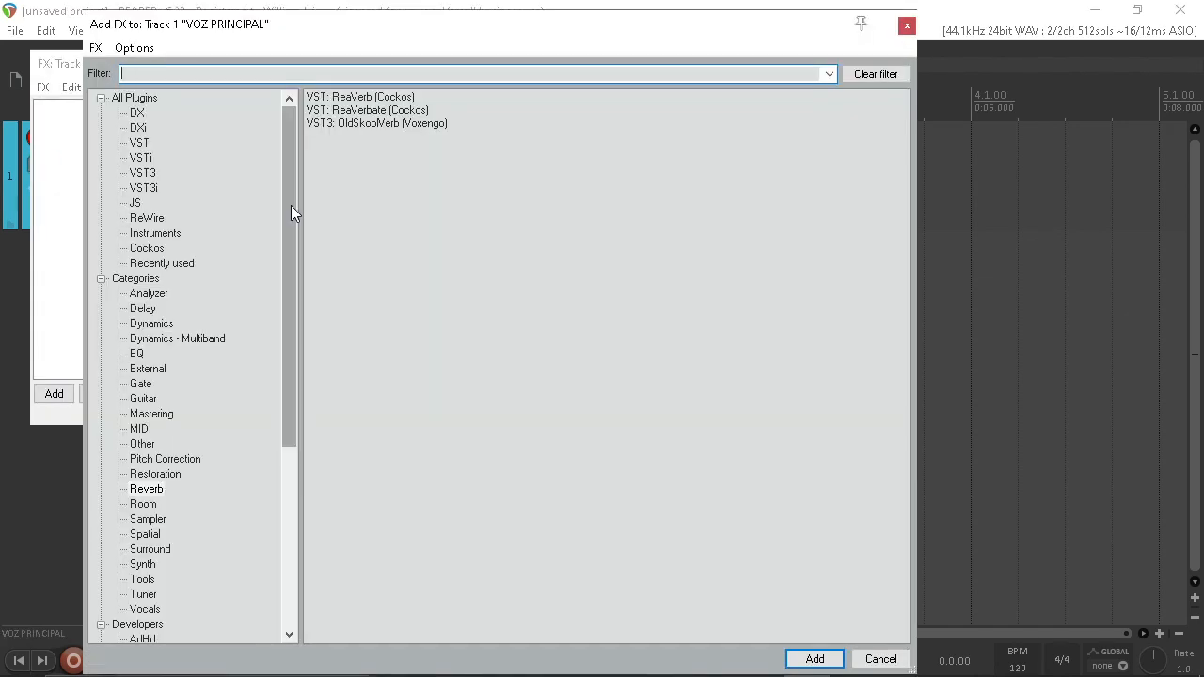
mouse_move(291, 205)
left_mouse_down()
mouse_move(291, 229)
mouse_move(289, 200)
left_mouse_up()
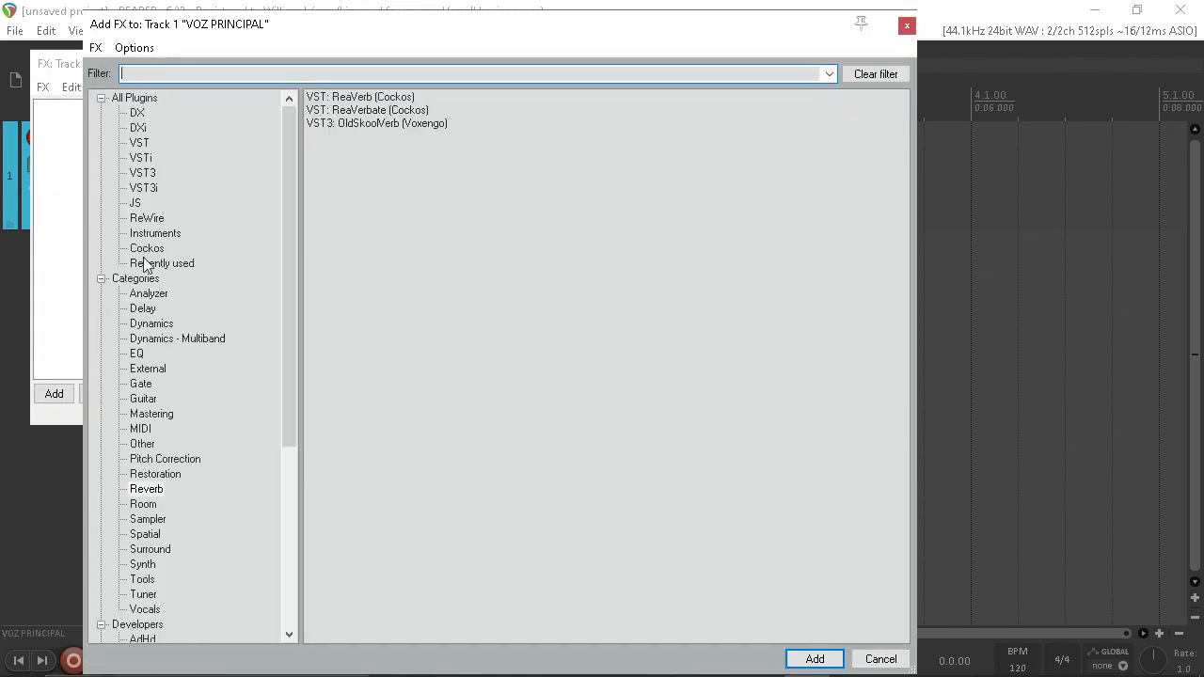
left_click(137, 354)
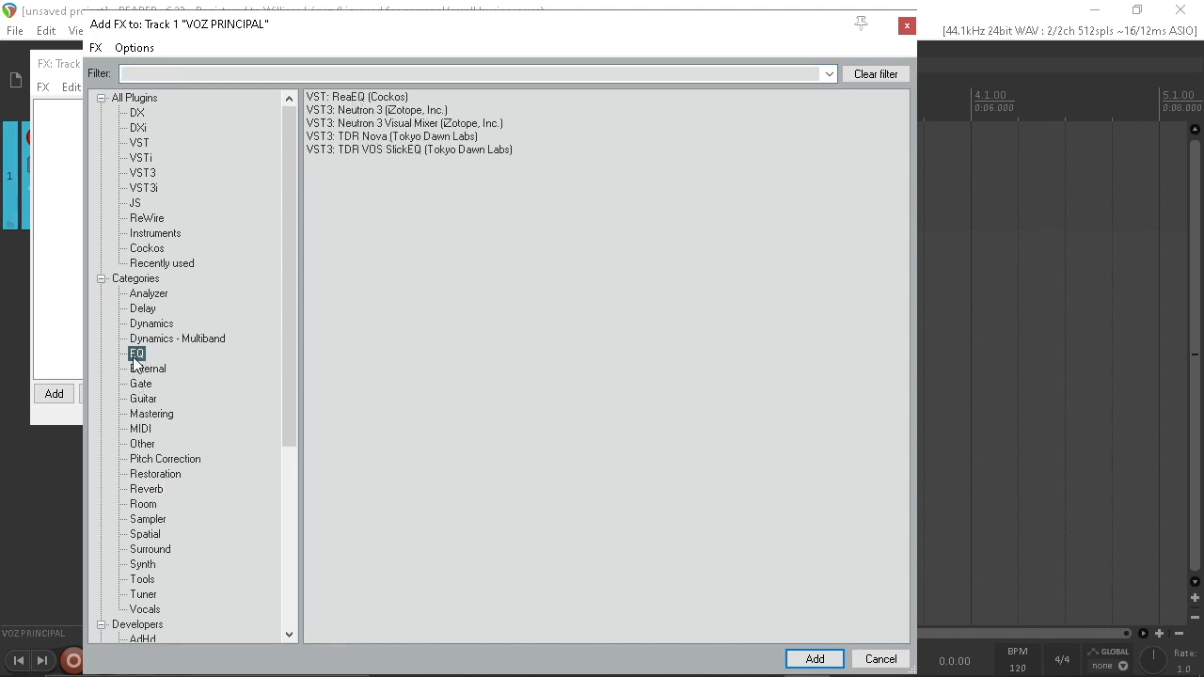
left_click(158, 248)
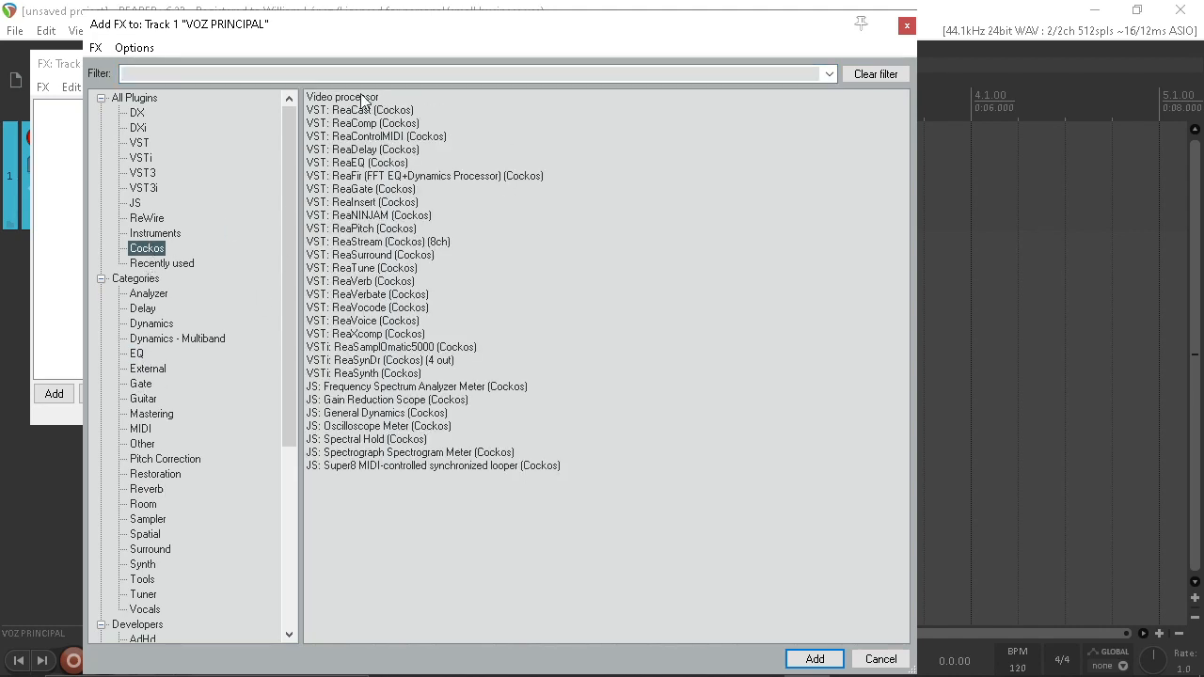
double_click(351, 164)
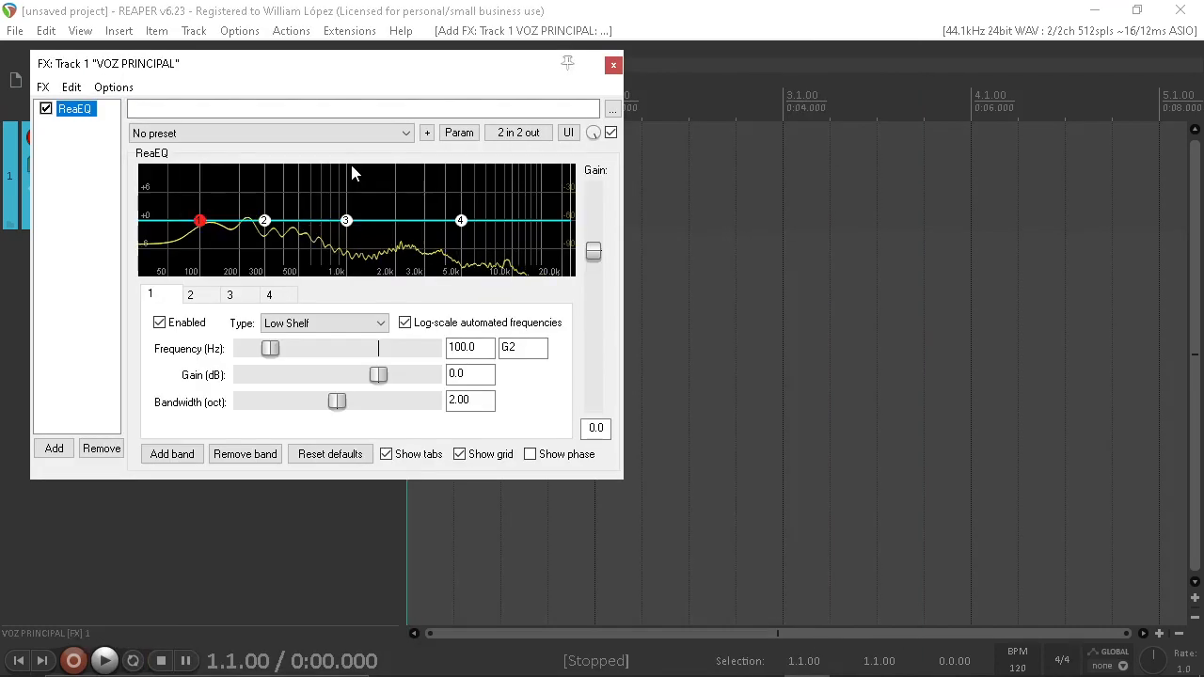
- In ReaEQ, cut low-shelf band 1 to -inf at about 261.5 Hz and boost band 3 by about 3.0 dB near 3196 Hz
left_click_drag(195, 224, 250, 282)
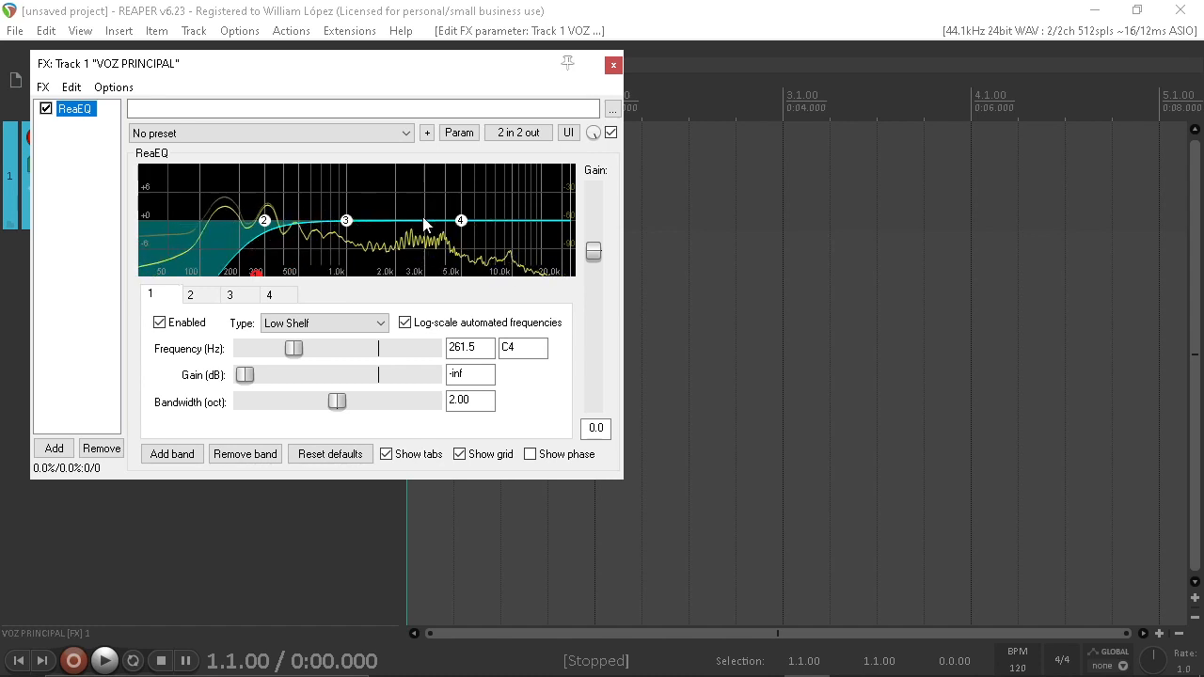
left_click_drag(348, 223, 430, 208)
- Boost ReaEQ's high-shelf band 4 by about 4.6 dB near 12226 Hz with a 0.70 oct bandwidth, and close the effects window
mouse_move(461, 226)
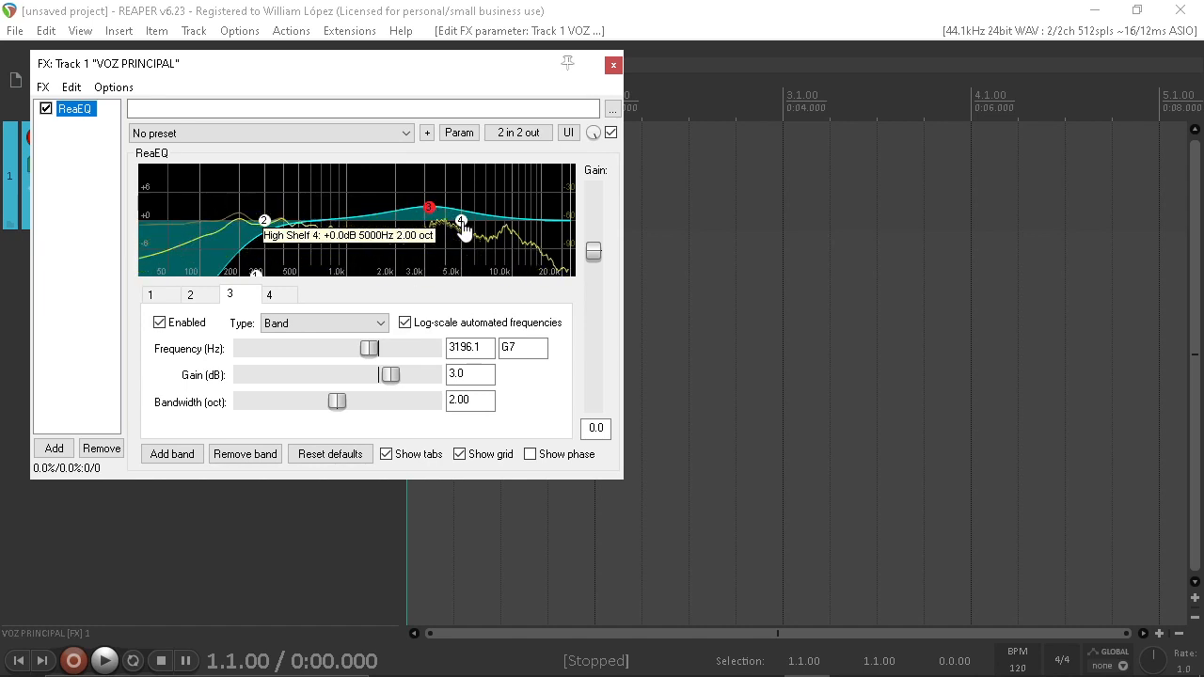
left_click_drag(462, 225, 528, 205)
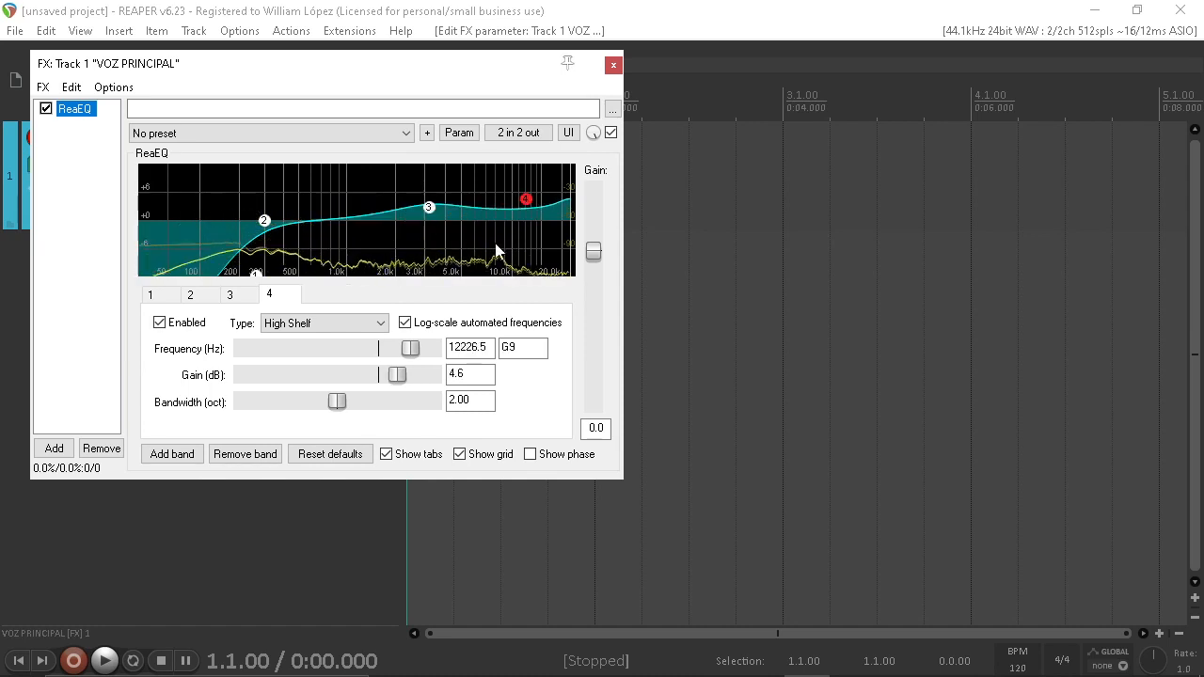
left_click_drag(336, 402, 276, 403)
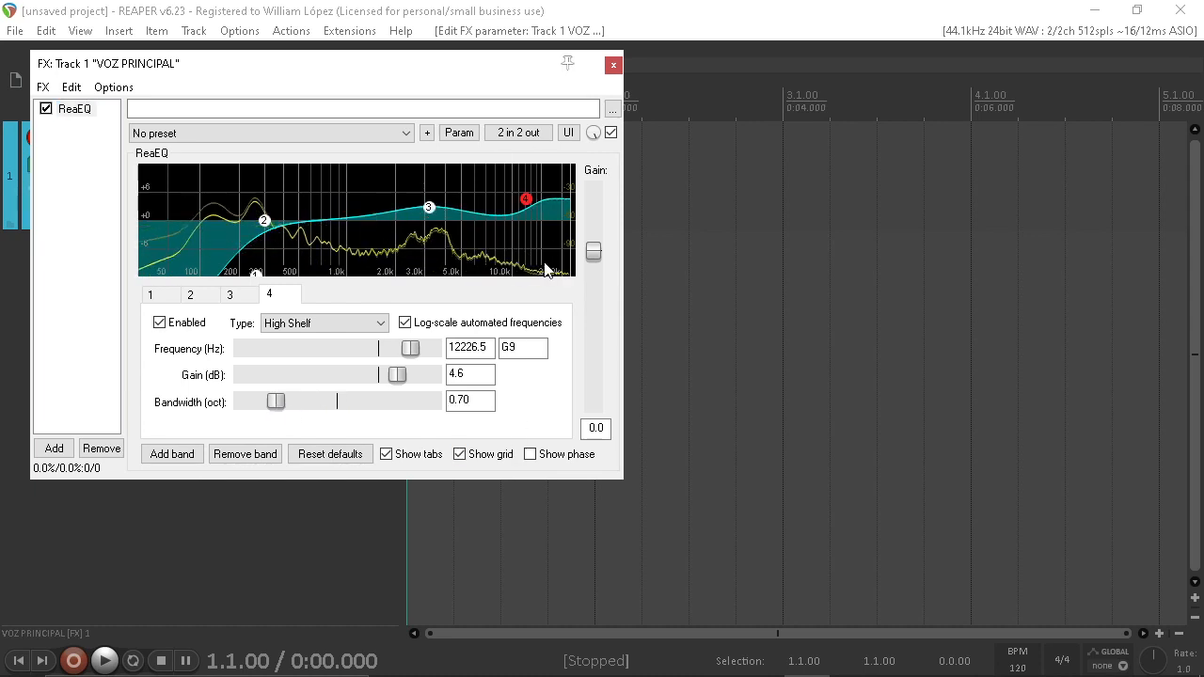
left_click(613, 65)
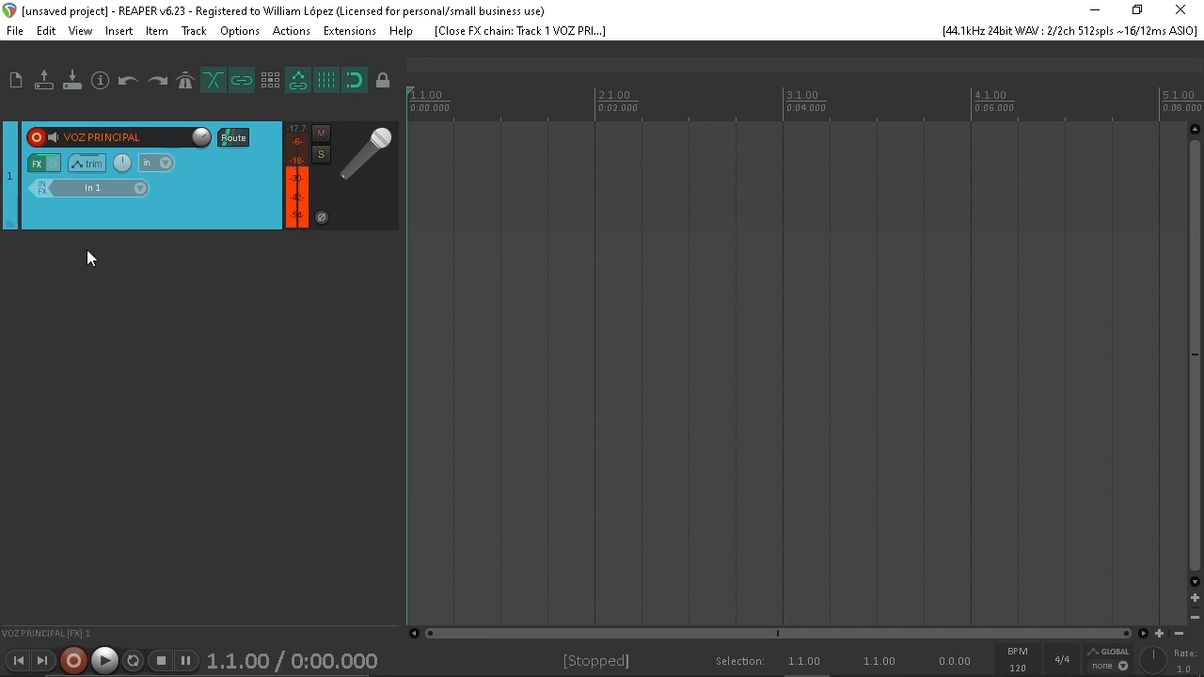
- Reopen the VOZ PRINCIPAL effects chain and add Cockos ReaComp after ReaEQ
left_click(42, 164)
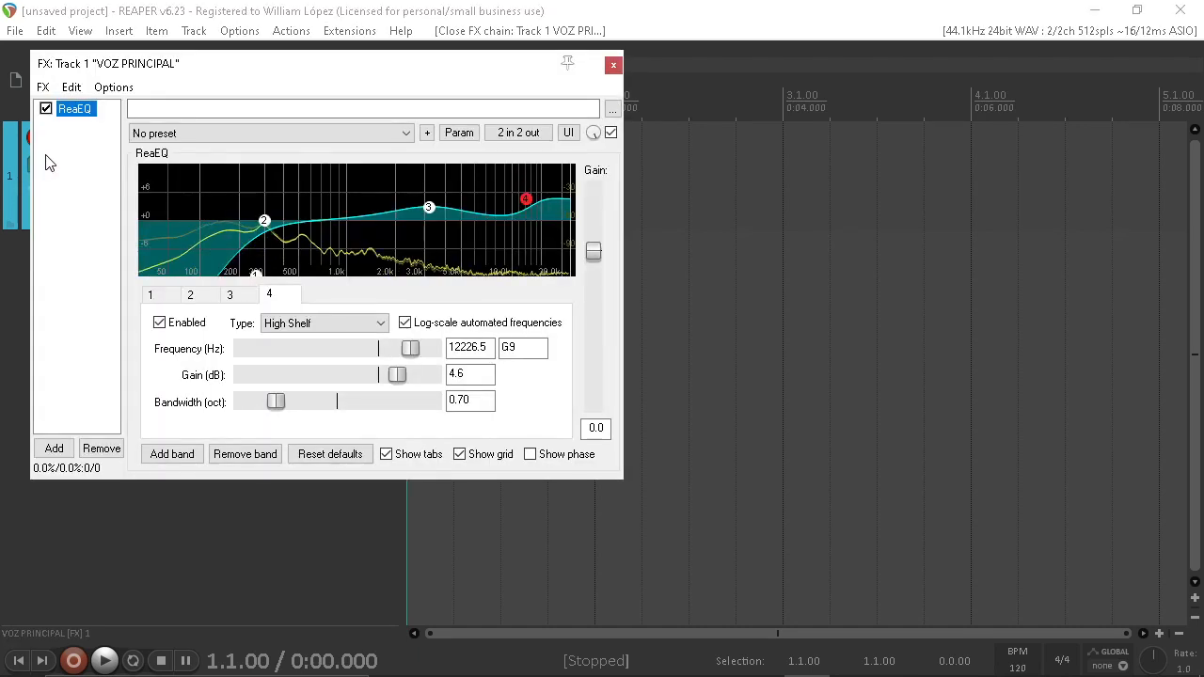
double_click(80, 150)
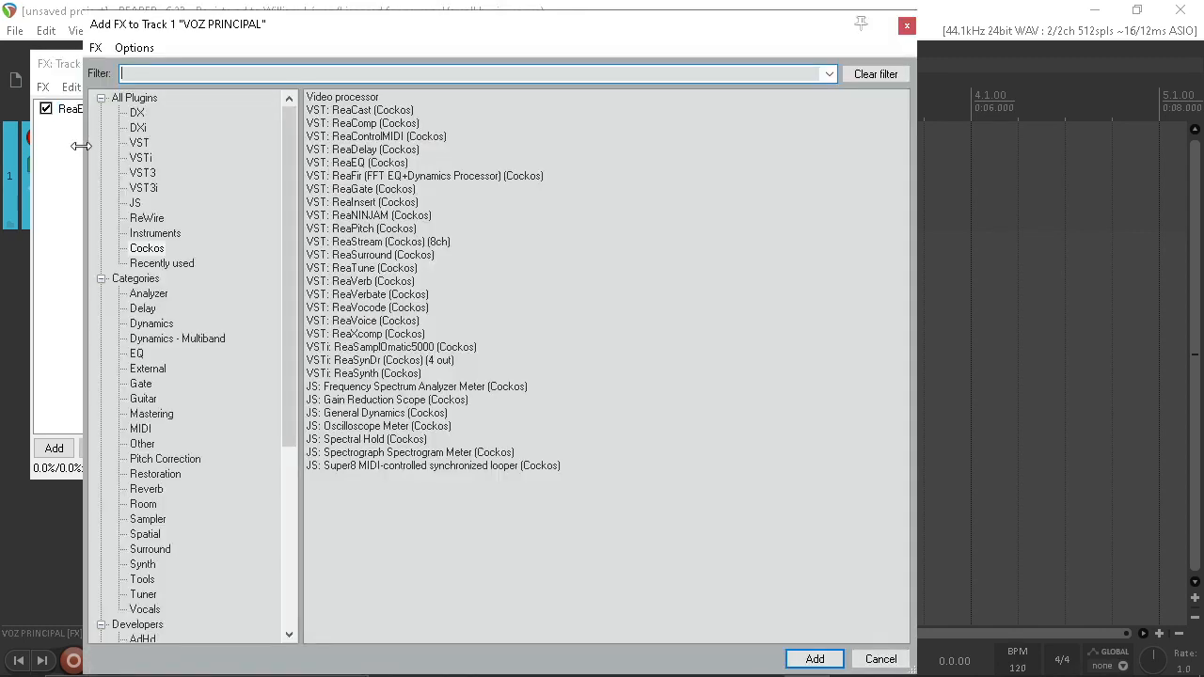
left_click(367, 126)
double_click(366, 126)
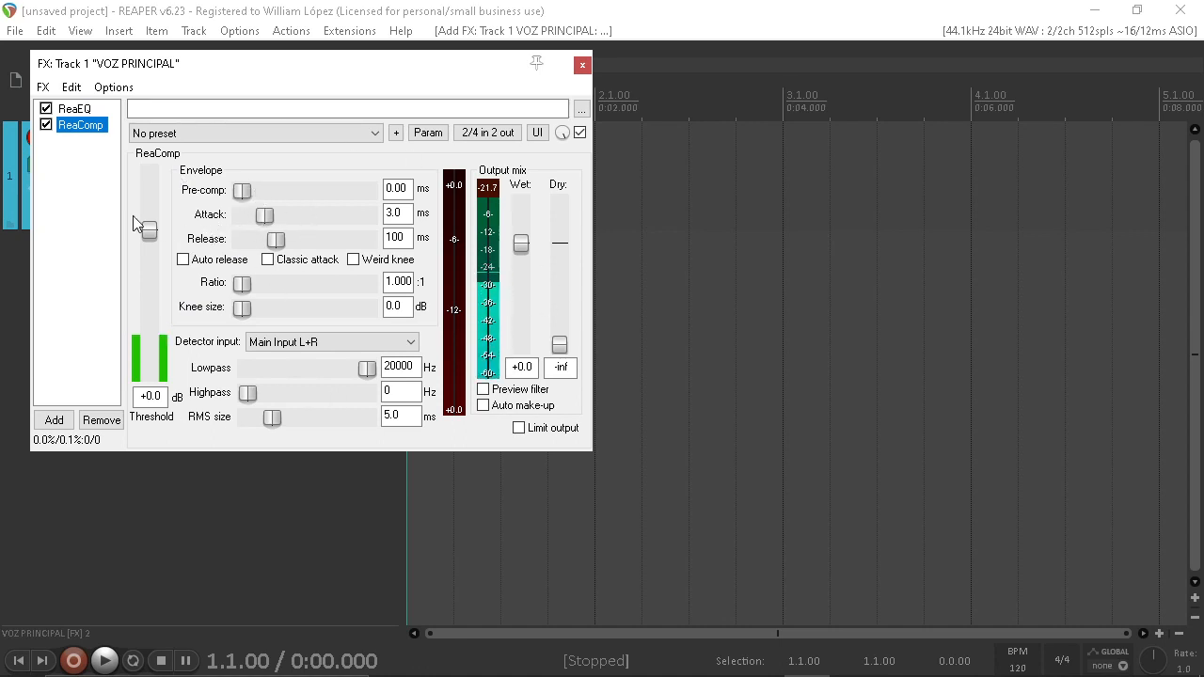
- Load ReaComp's "stock - Modern Vocal" preset and lower its threshold to about -31.1 dB
left_click(257, 136)
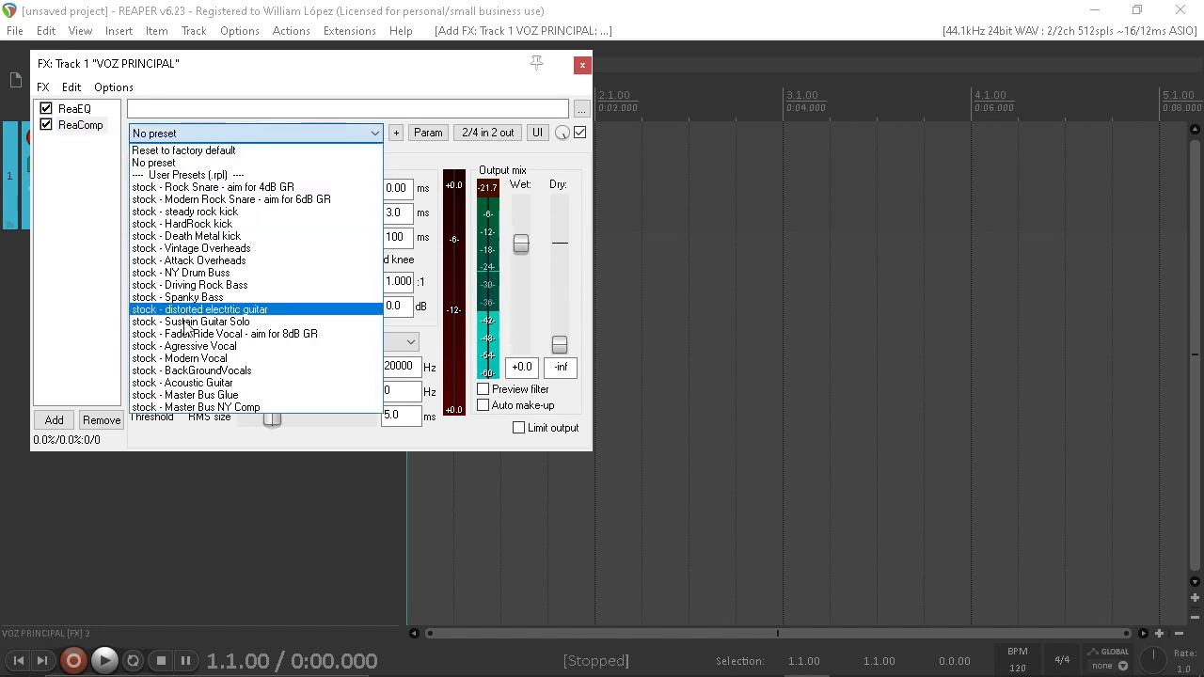
left_click(220, 360)
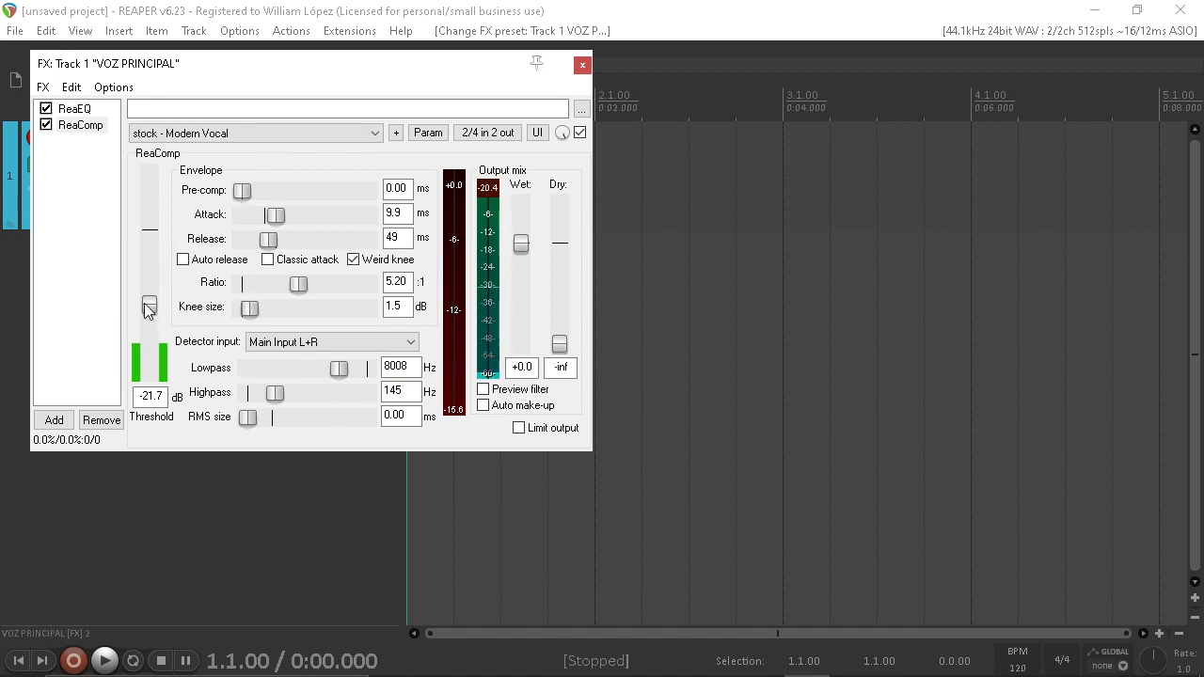
left_click_drag(148, 308, 146, 326)
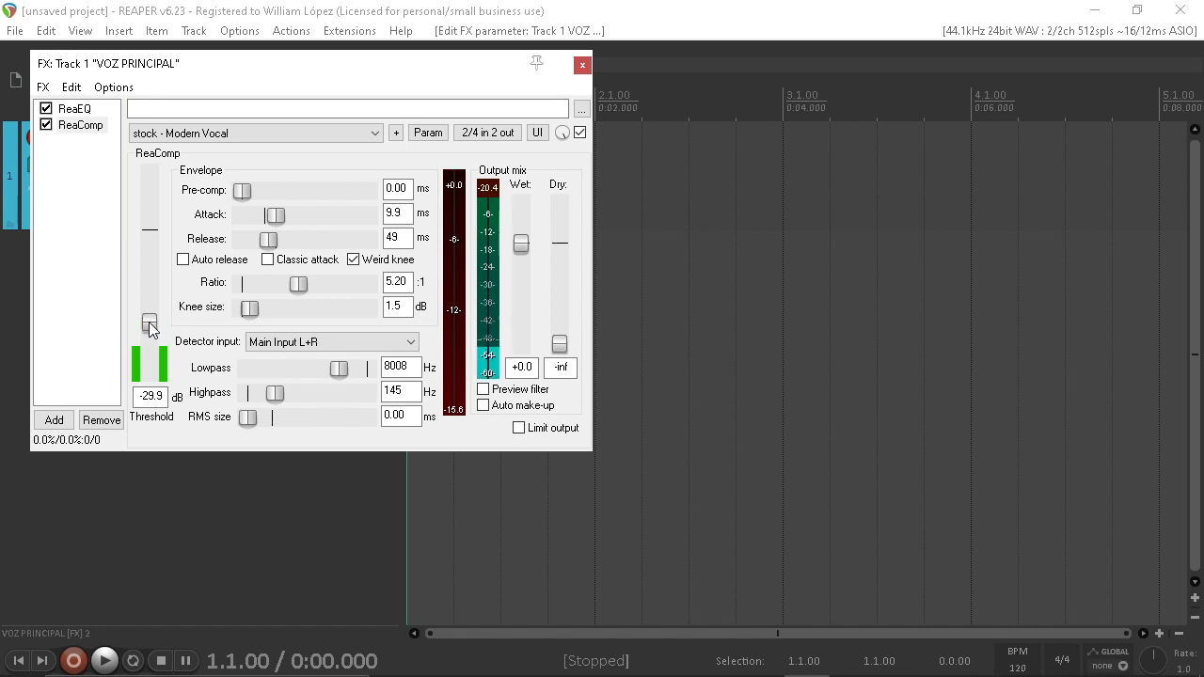
left_click_drag(150, 318, 148, 329)
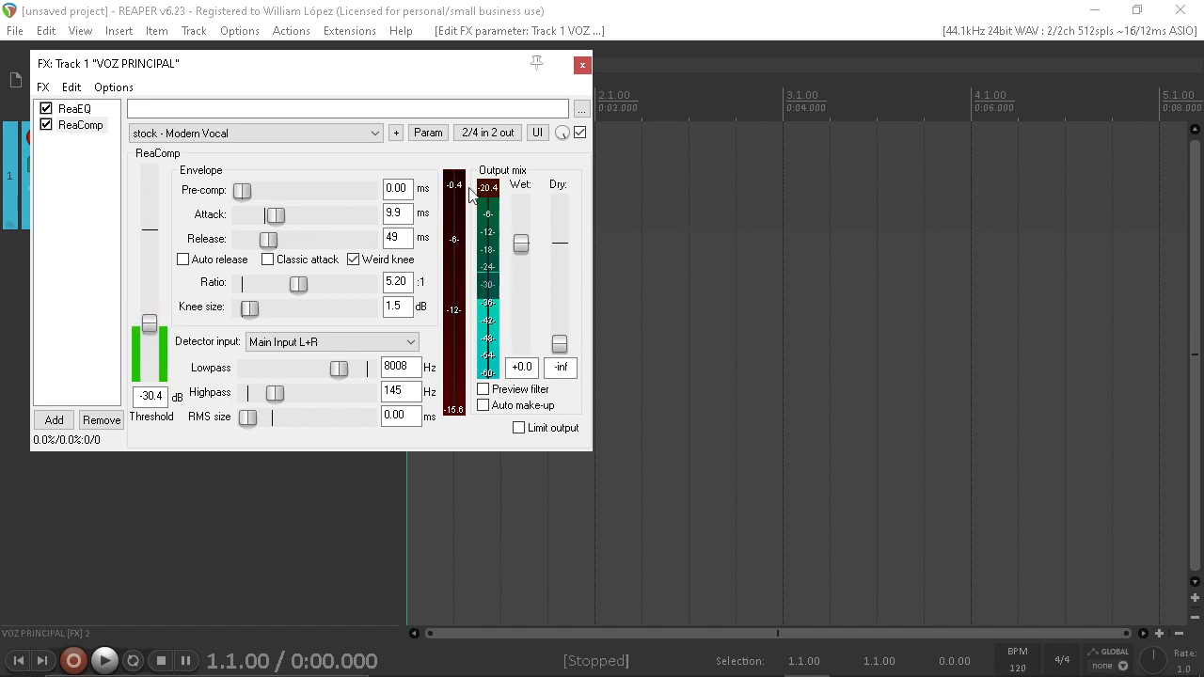
left_click_drag(151, 317, 149, 331)
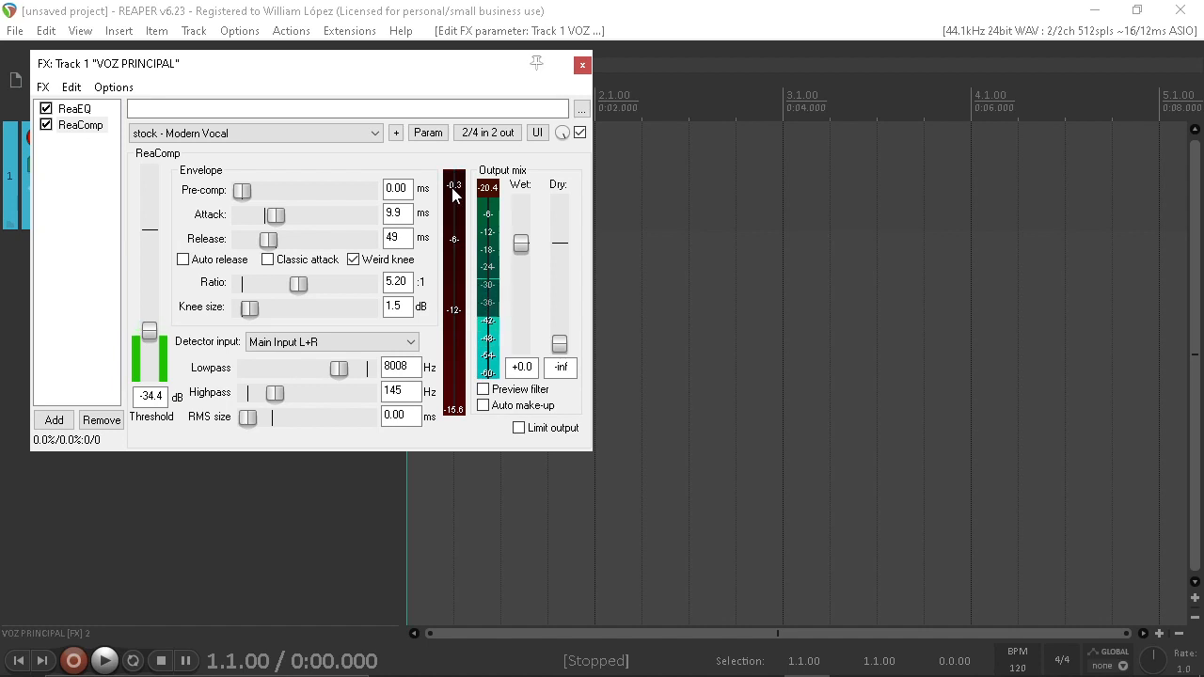
left_click_drag(150, 332, 150, 327)
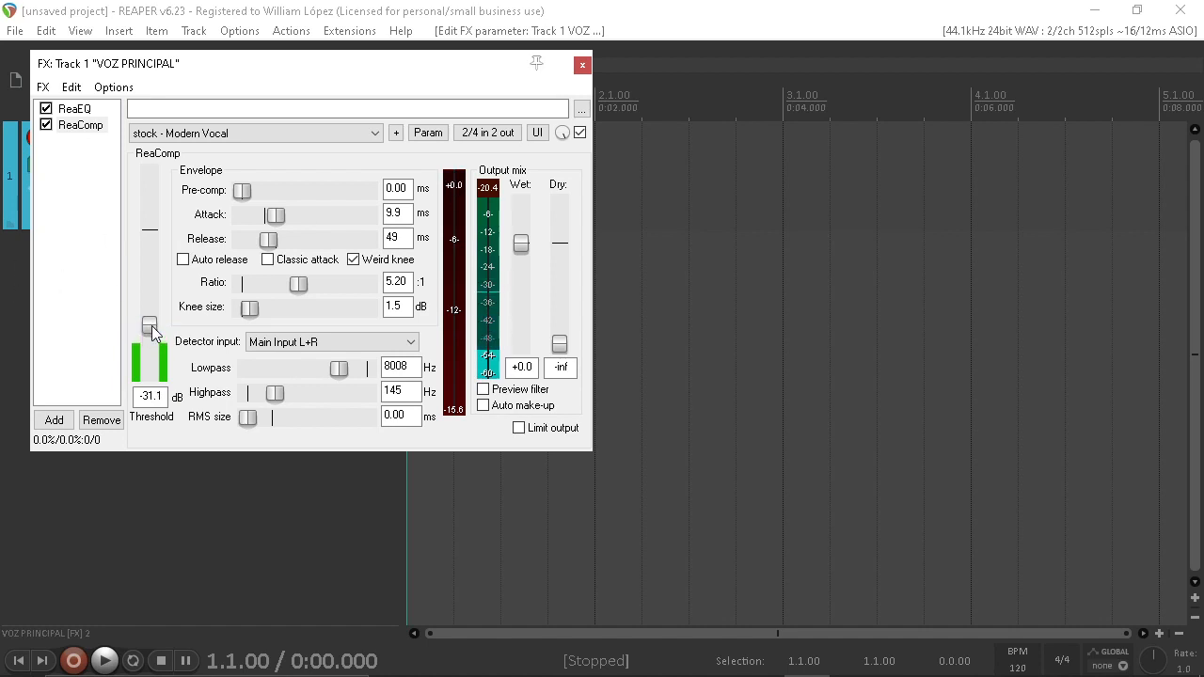
- Add Voxengo OldSkoolVerb from the reverb category after ReaComp, lower its reverb output gain to -15.0, and close the VOZ PRINCIPAL effects window
double_click(77, 179)
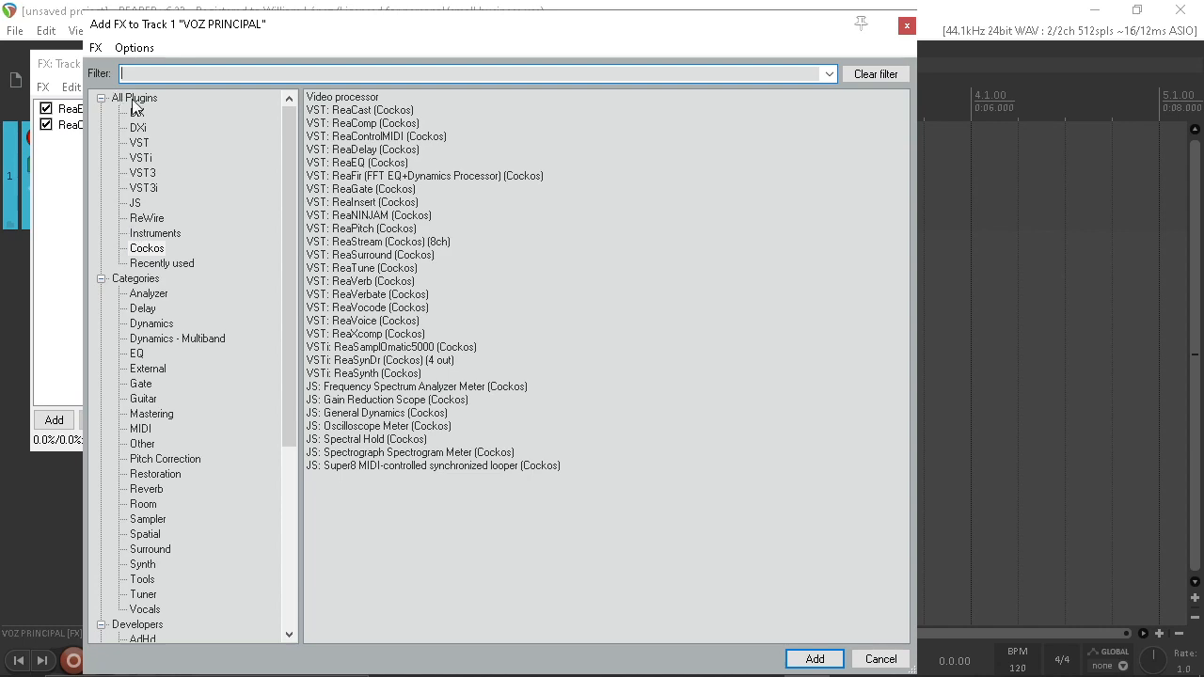
left_click(134, 278)
scroll(153, 393, "down", 3)
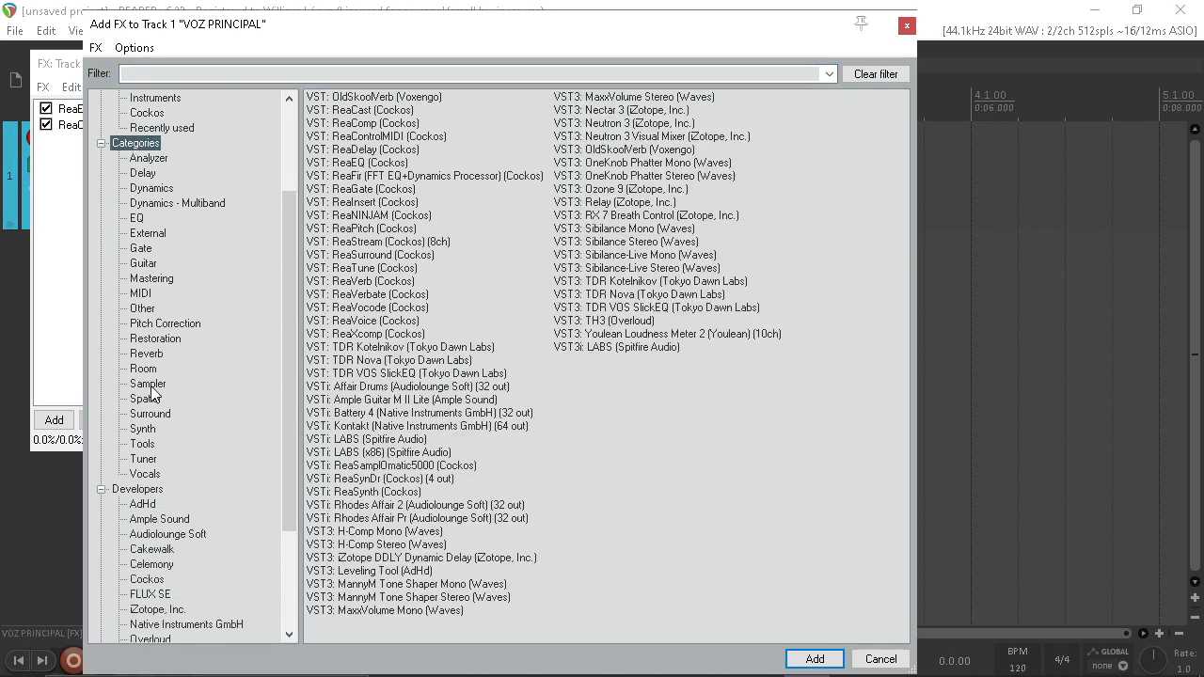
left_click(141, 490)
scroll(141, 496, "down", 3)
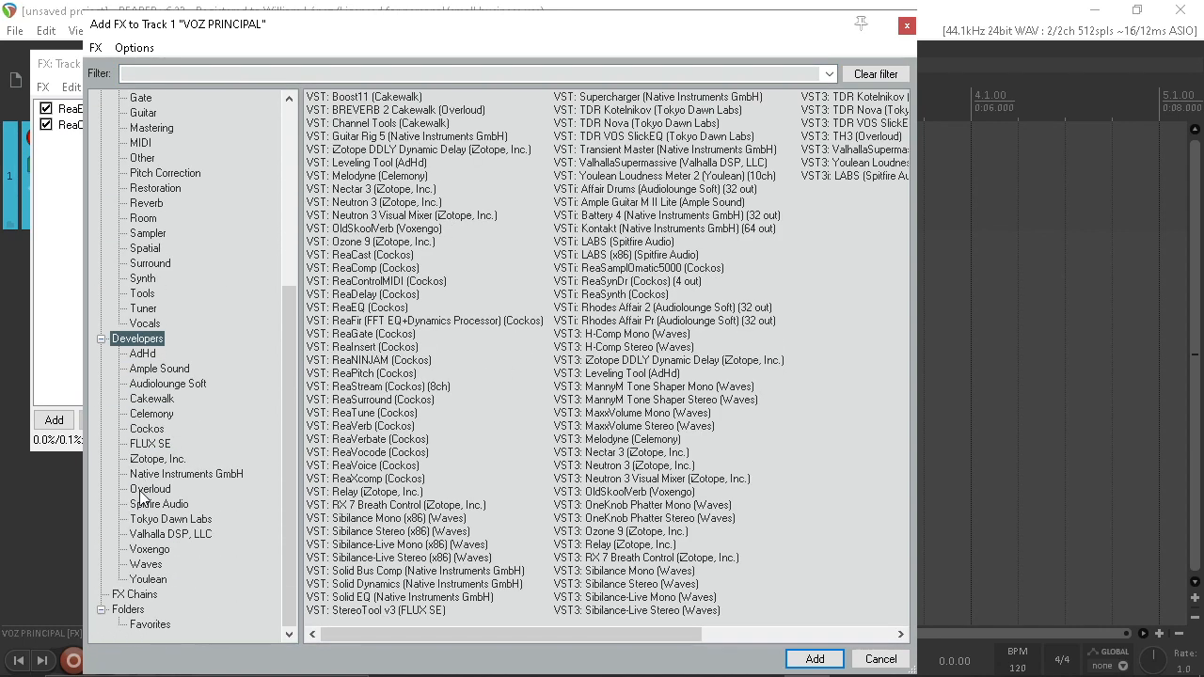
scroll(141, 497, "up", 6)
scroll(141, 495, "up", 1)
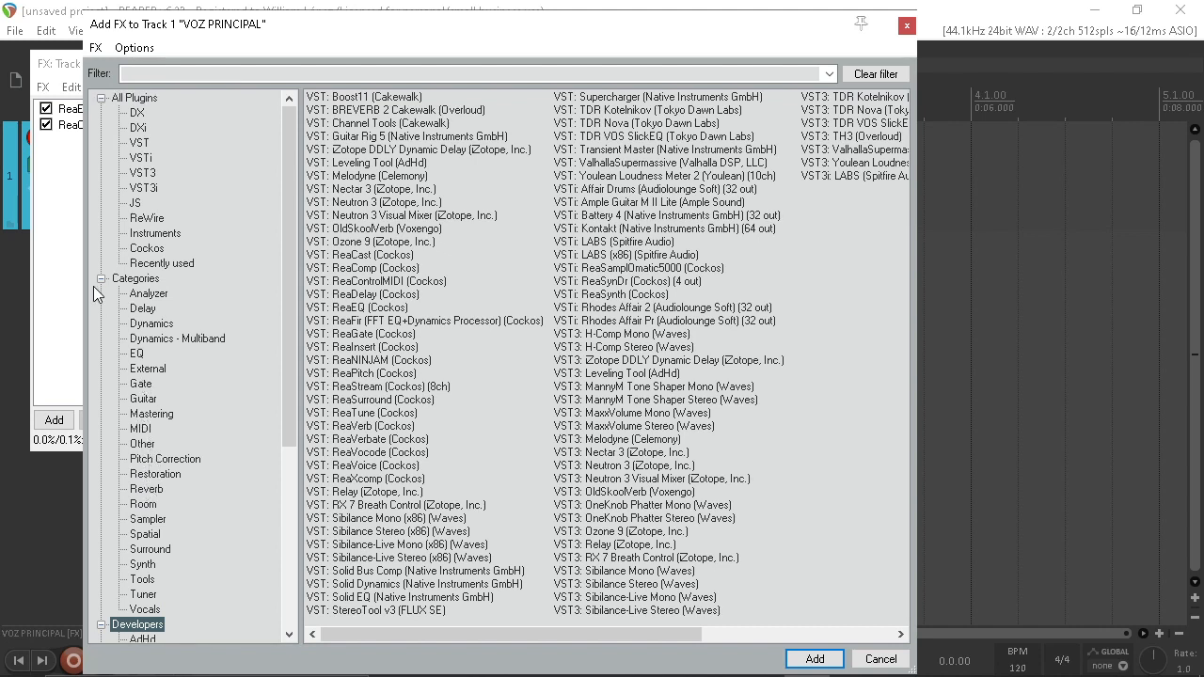
left_click(148, 490)
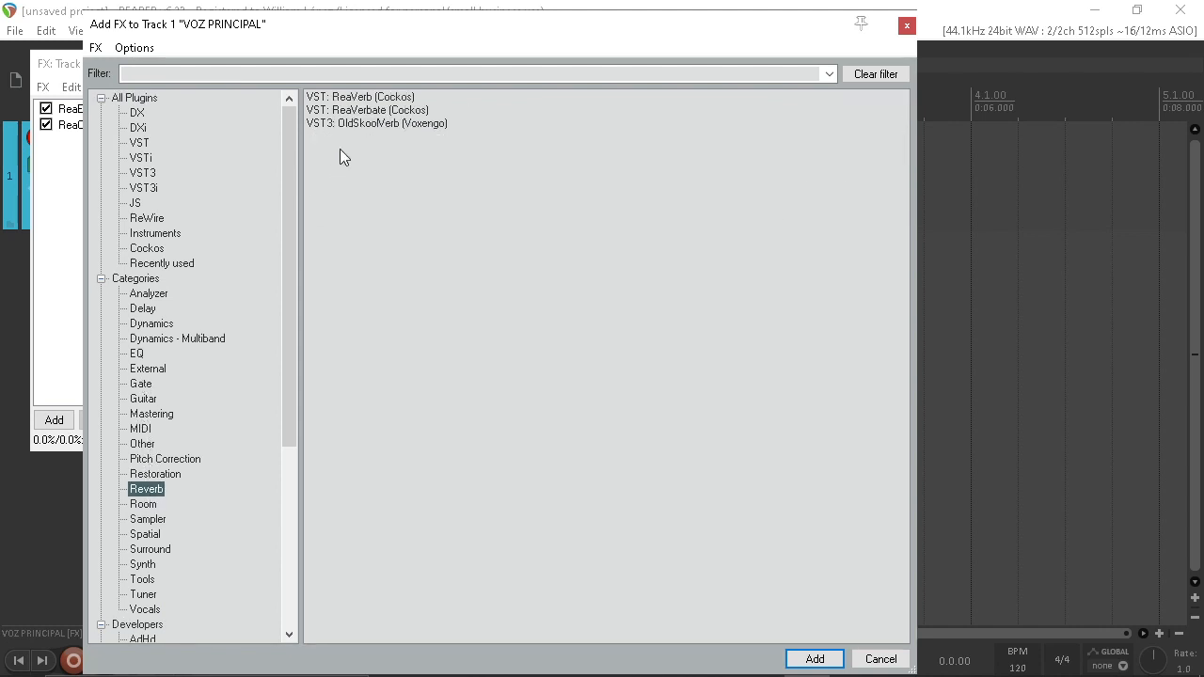
double_click(350, 123)
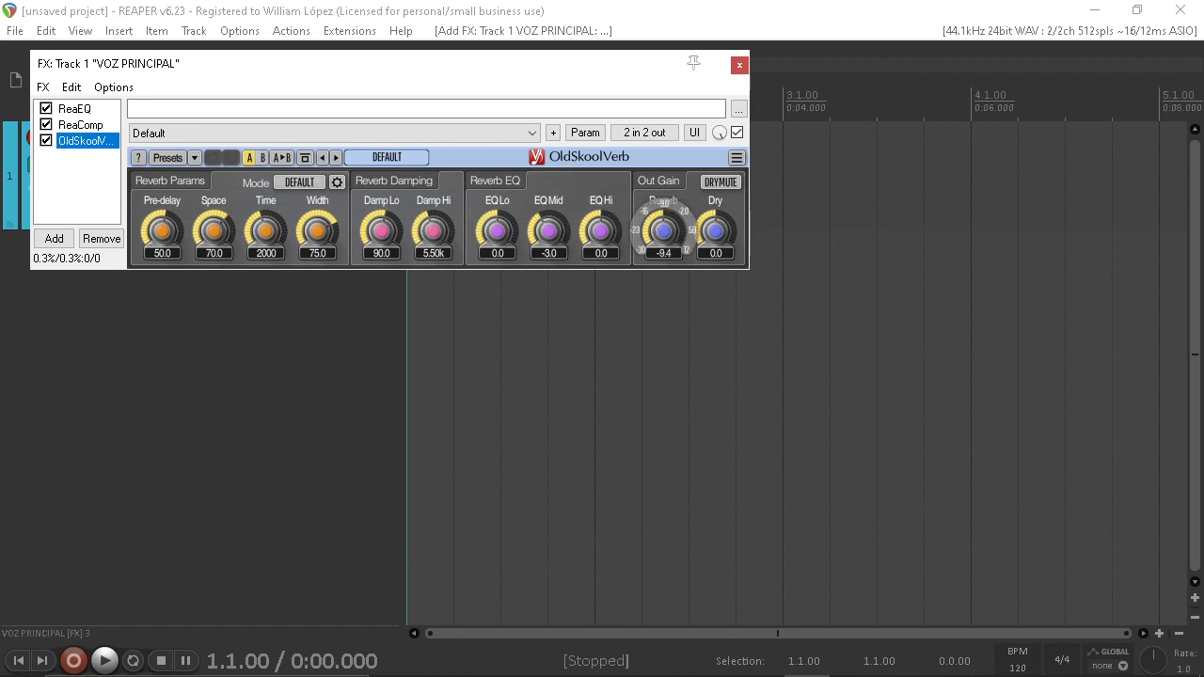
left_click_drag(663, 230, 663, 226)
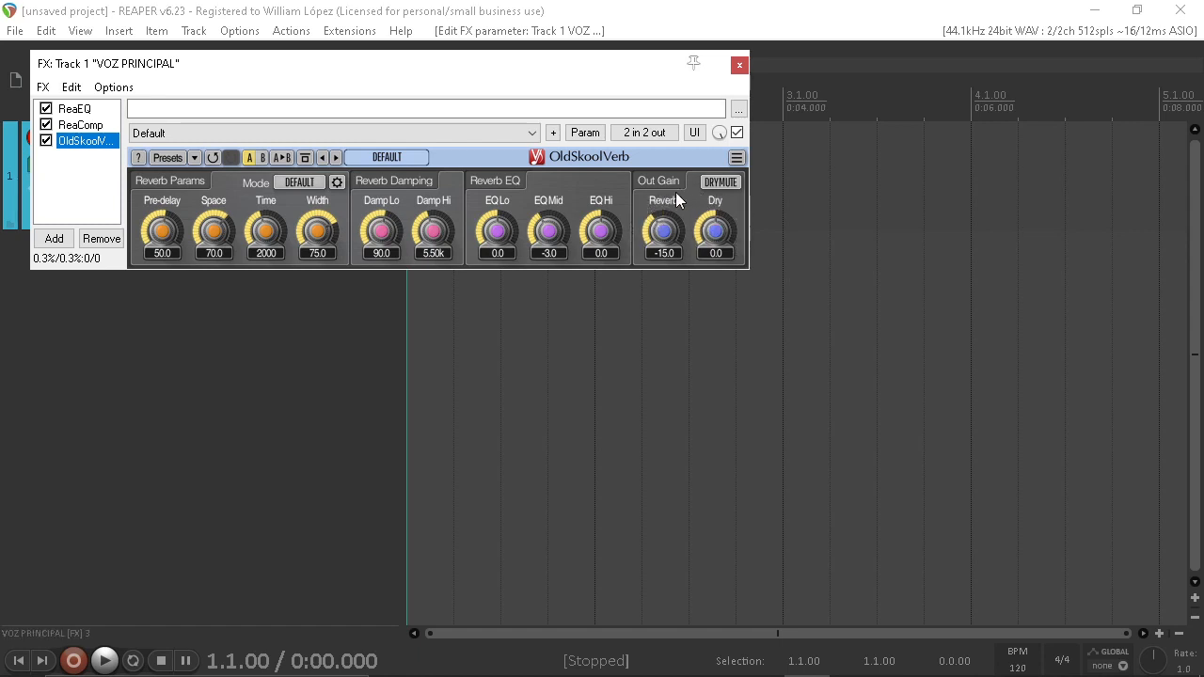
left_click(739, 66)
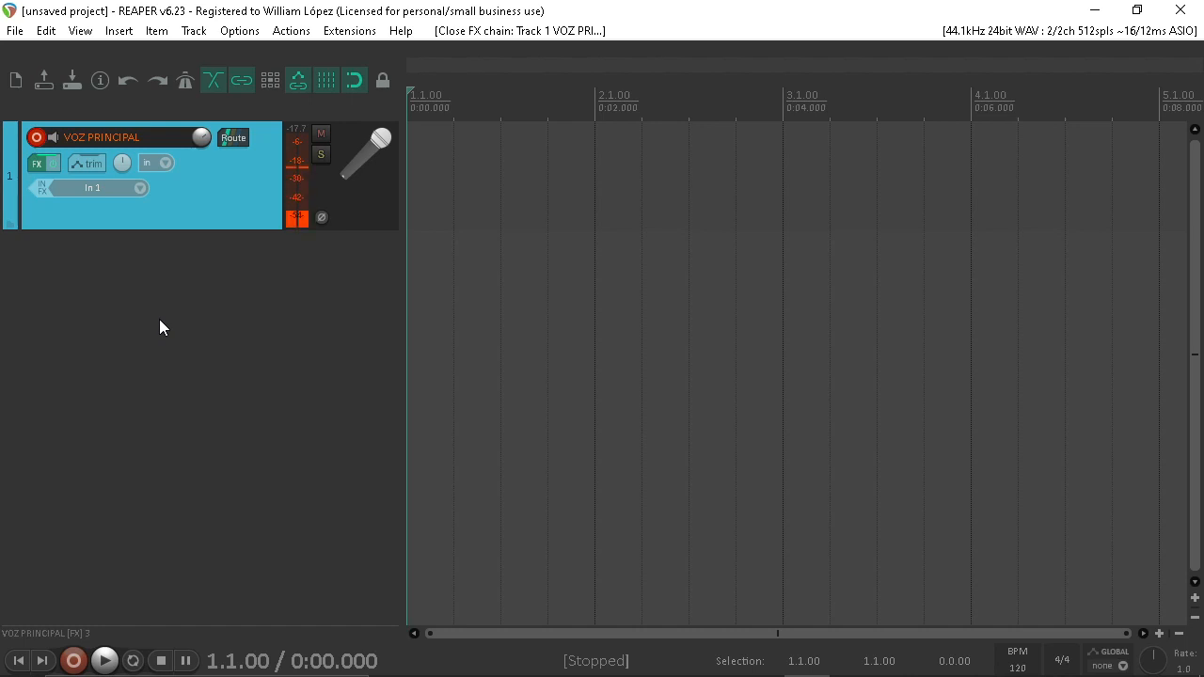
- Add a second track below VOZ PRINCIPAL and enlarge its height to match the first track
double_click(168, 315)
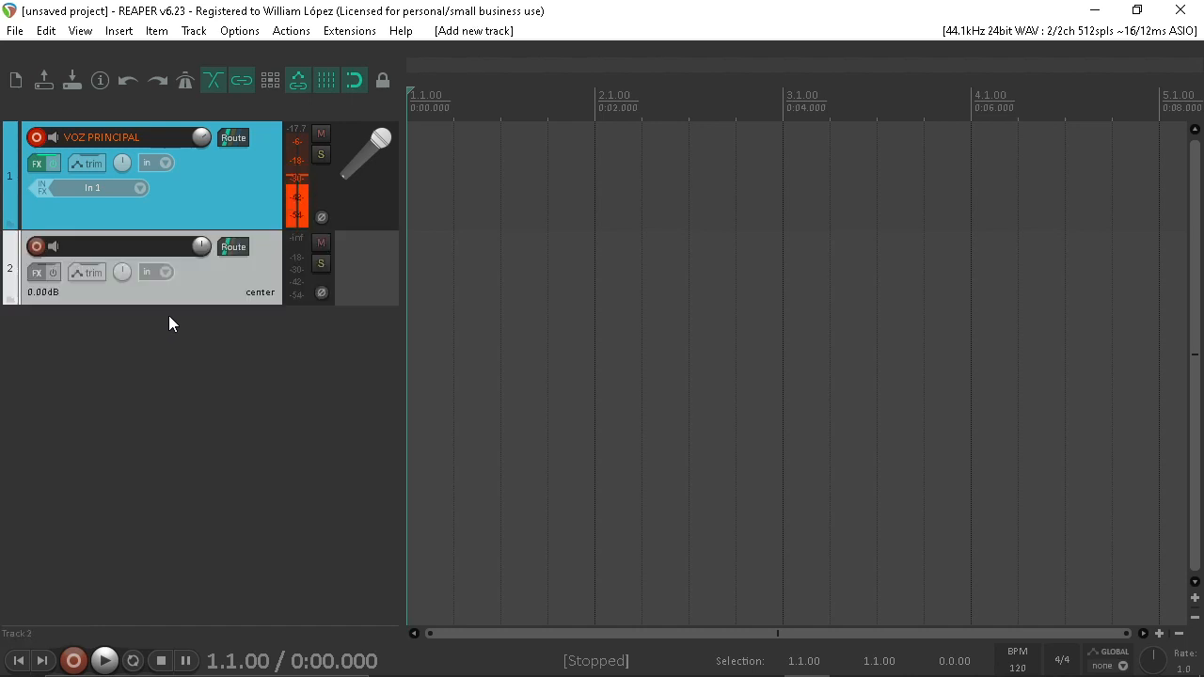
left_click_drag(142, 305, 146, 338)
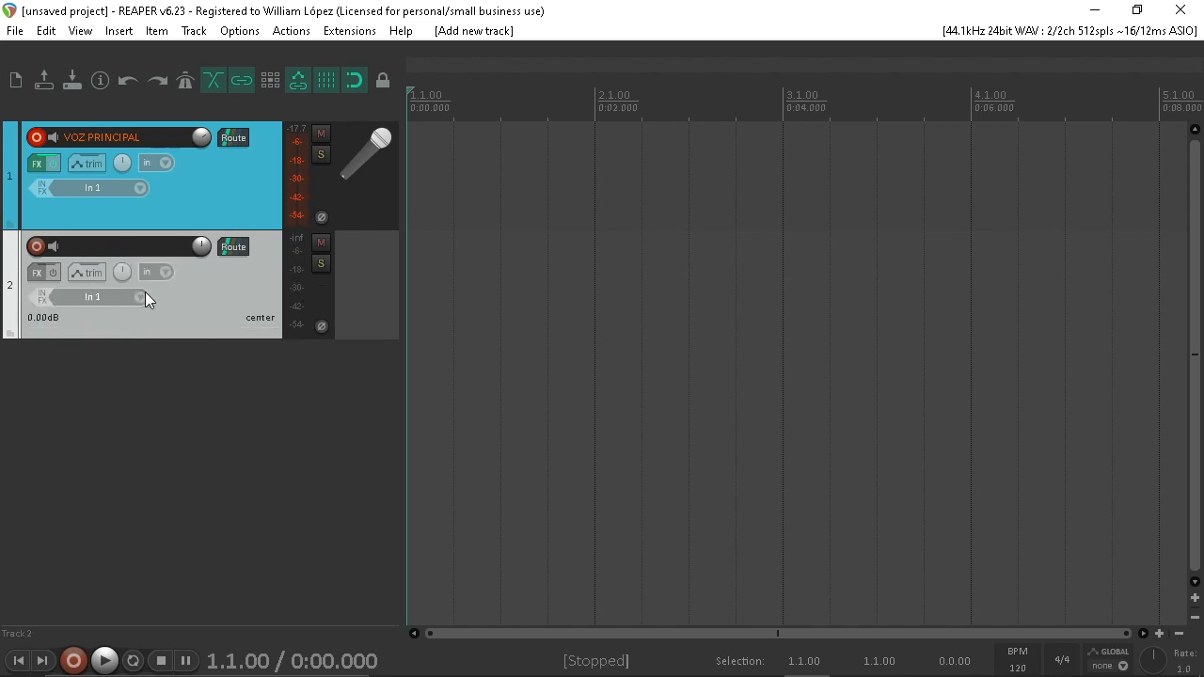
right_click(197, 308)
left_click(155, 441)
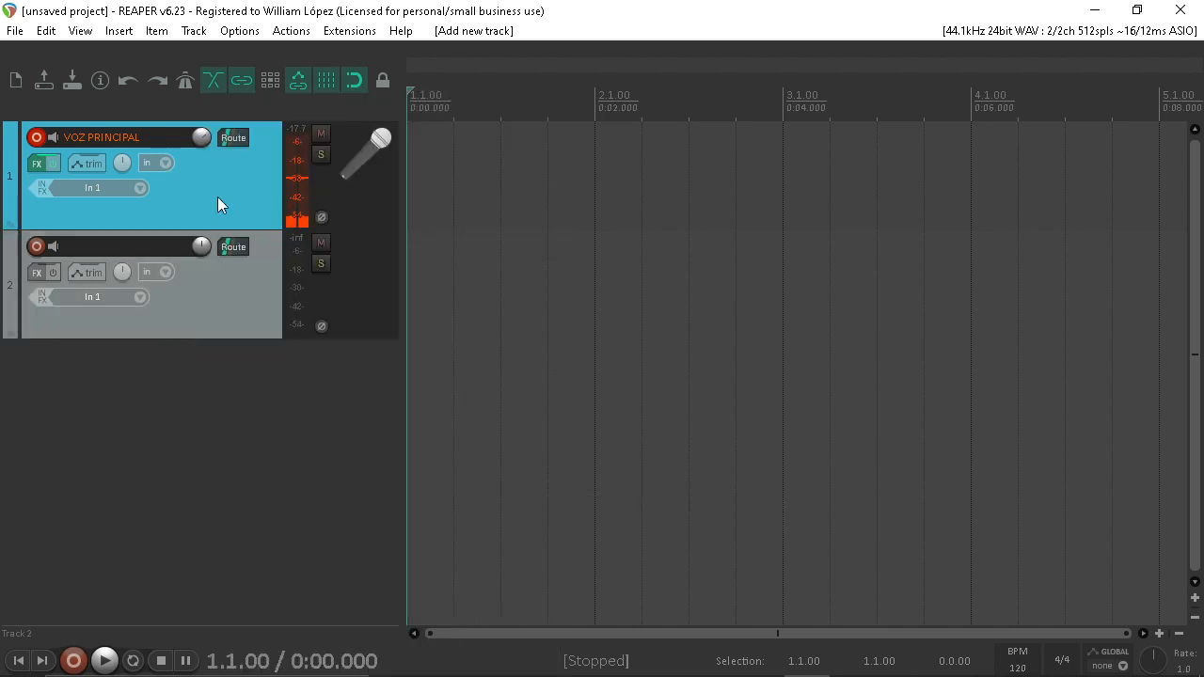
- Recolor both tracks together, giving VOZ PRINCIPAL a pink color and the second track a grey-blue one
left_click(220, 197)
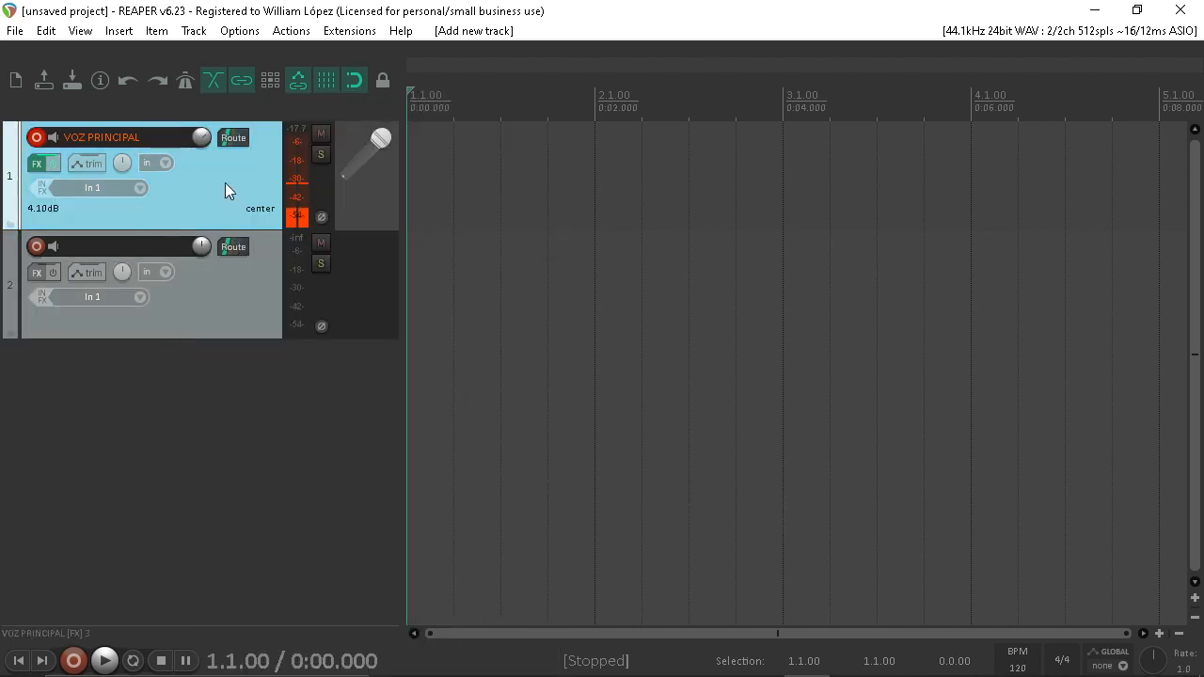
left_click(232, 294)
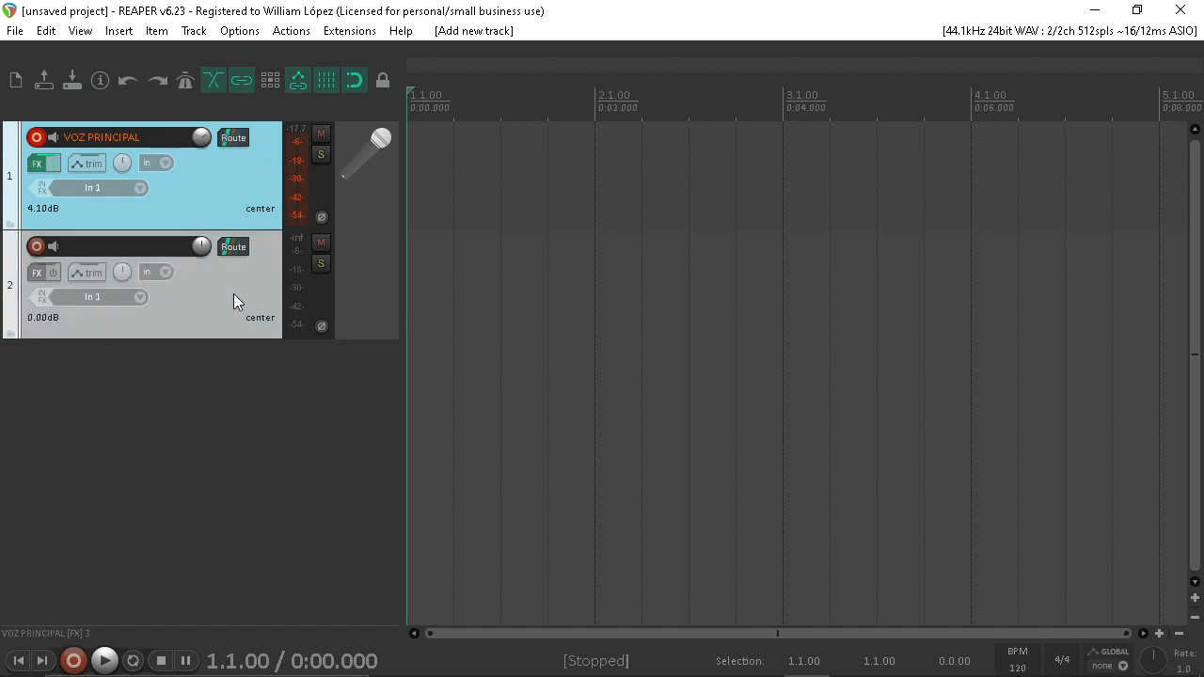
right_click(233, 294)
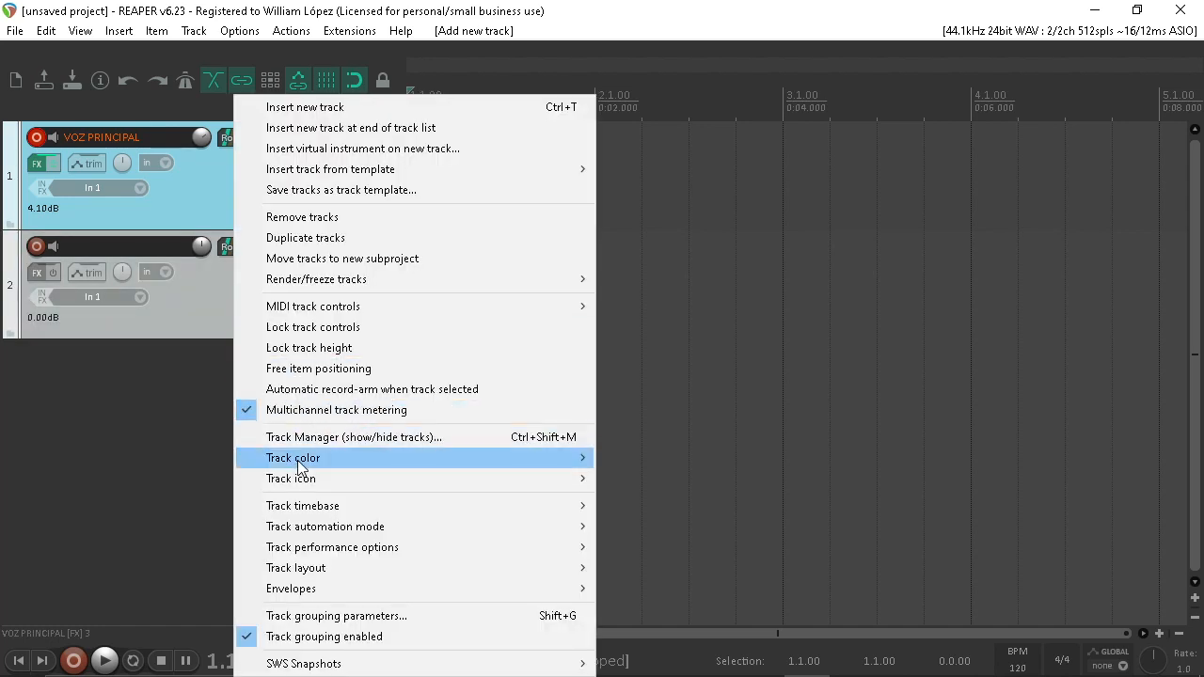
mouse_move(371, 458)
left_click(674, 483)
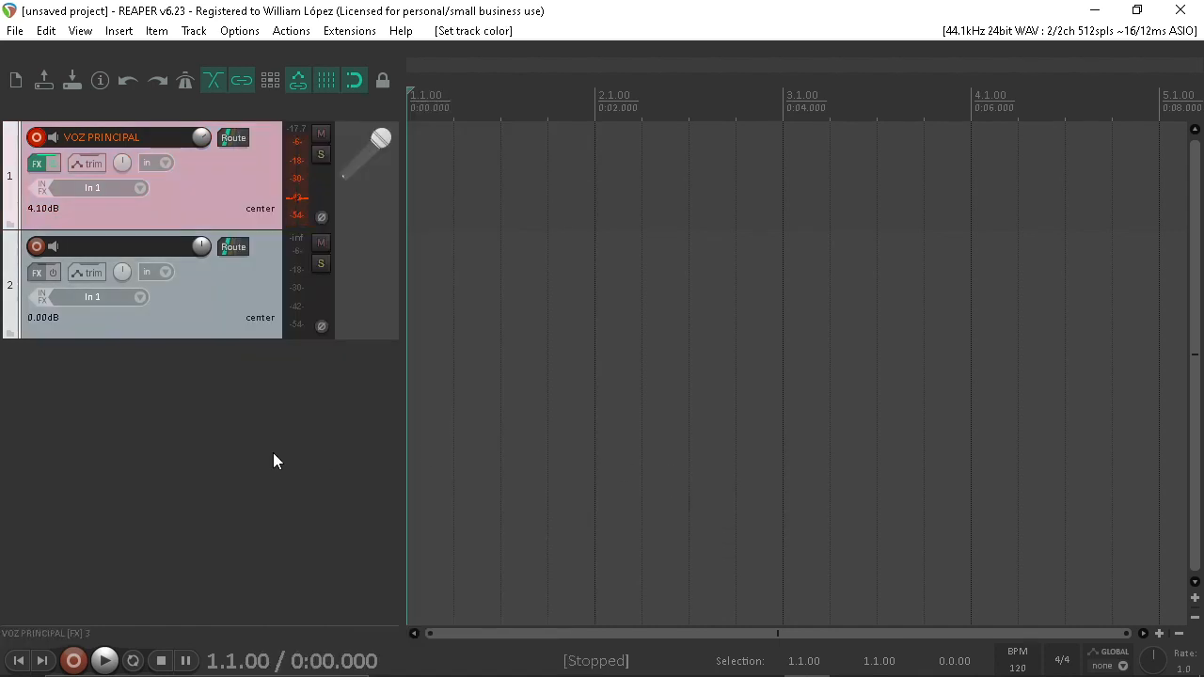
left_click(231, 482)
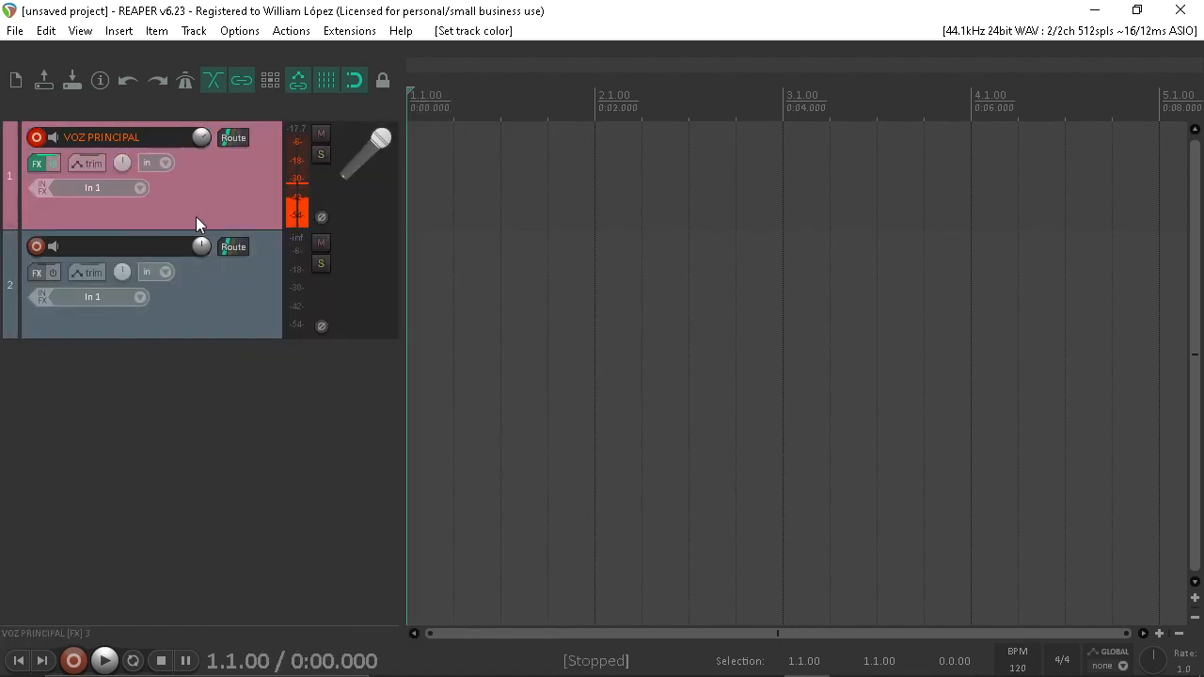
- Name the second track PIANO ACÚSTICO
left_click(75, 242)
double_click(87, 245)
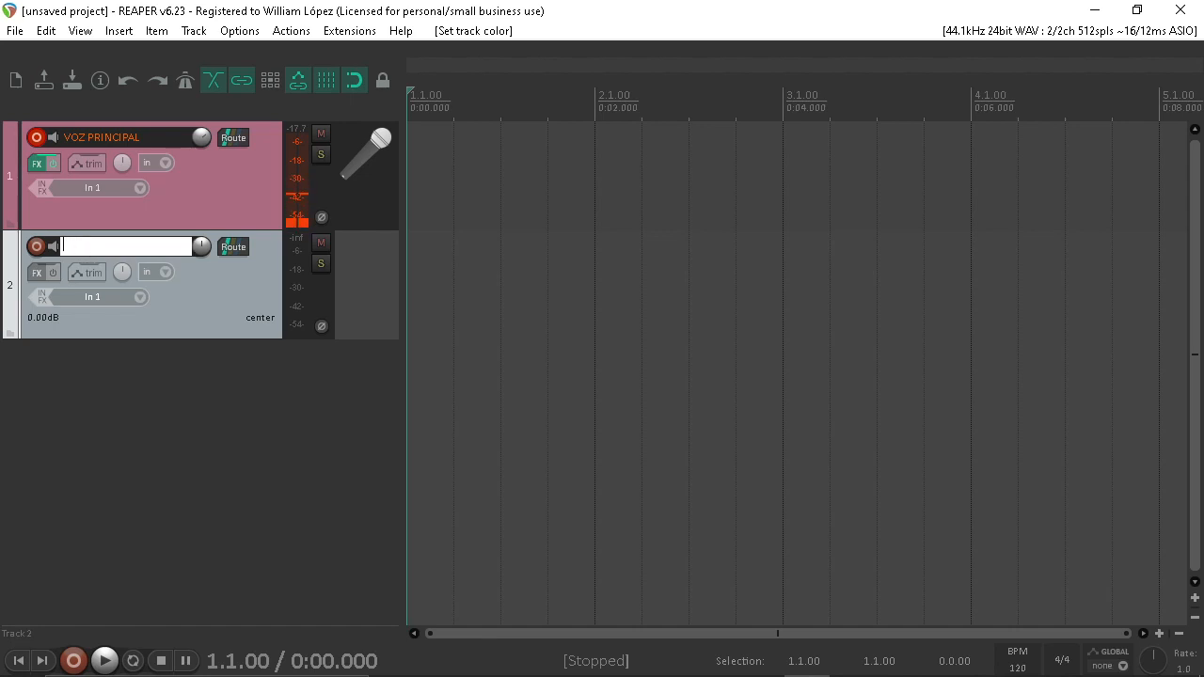
type("PIANO ACÚSTI")
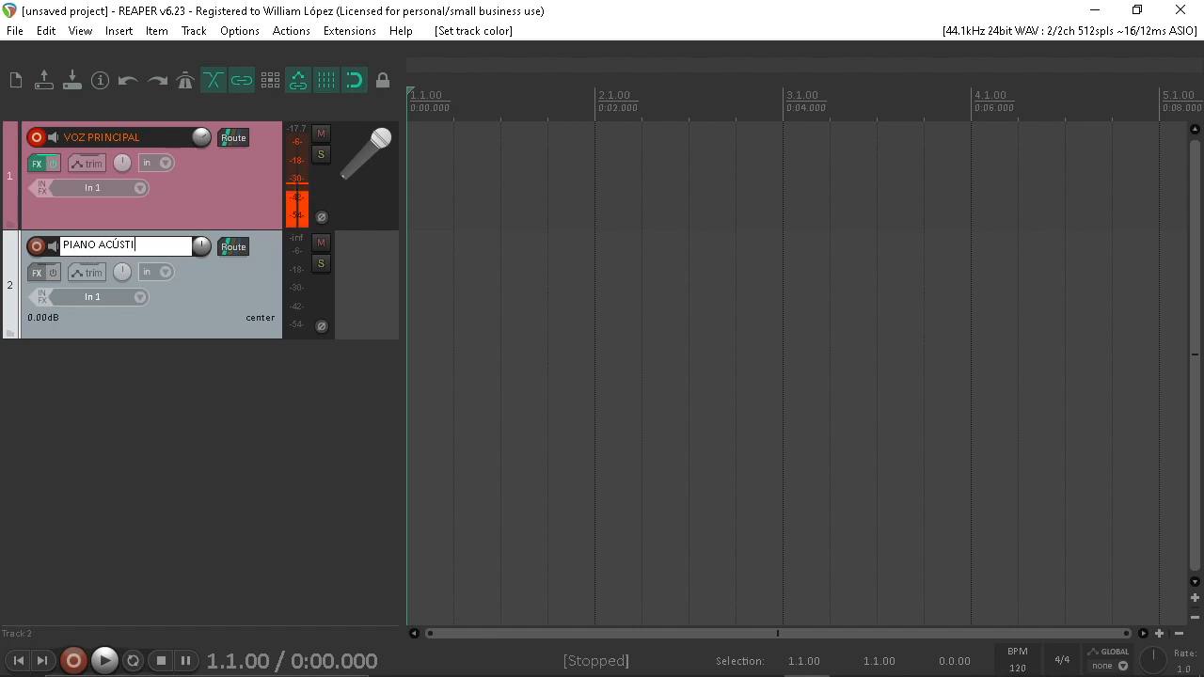
type("CO")
key("Return")
- Assign the "synth" keyboard image as the PIANO ACÚSTICO track's icon
right_click(211, 298)
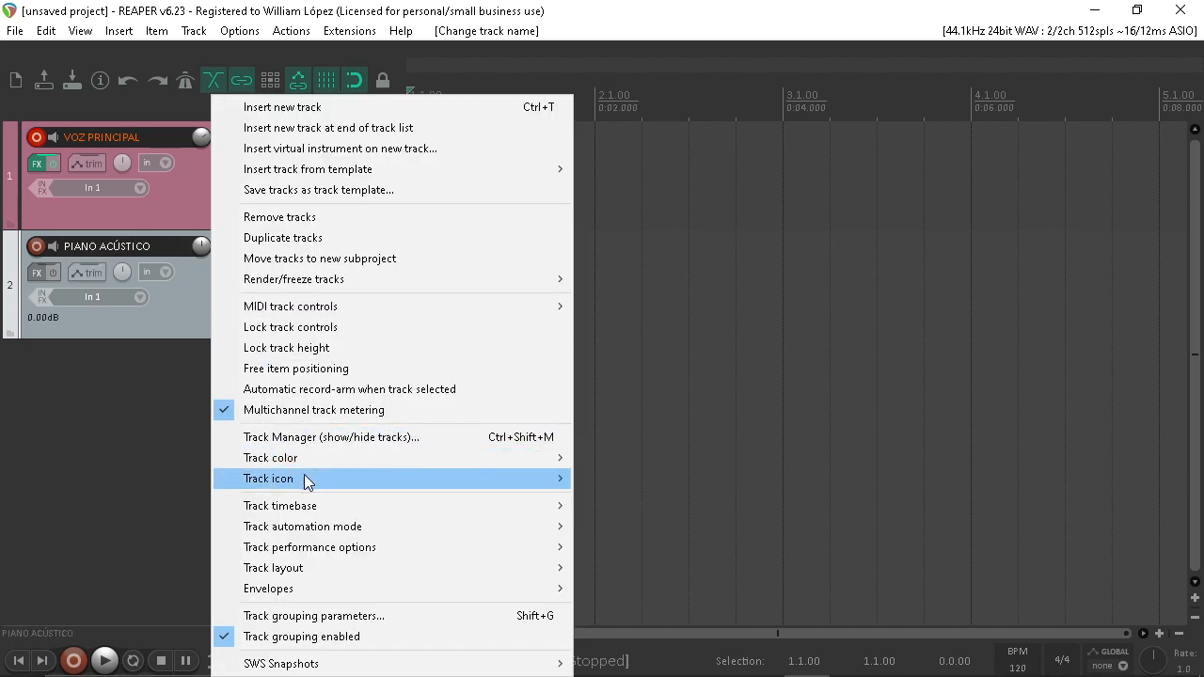
left_click(608, 470)
scroll(393, 303, "down", 8)
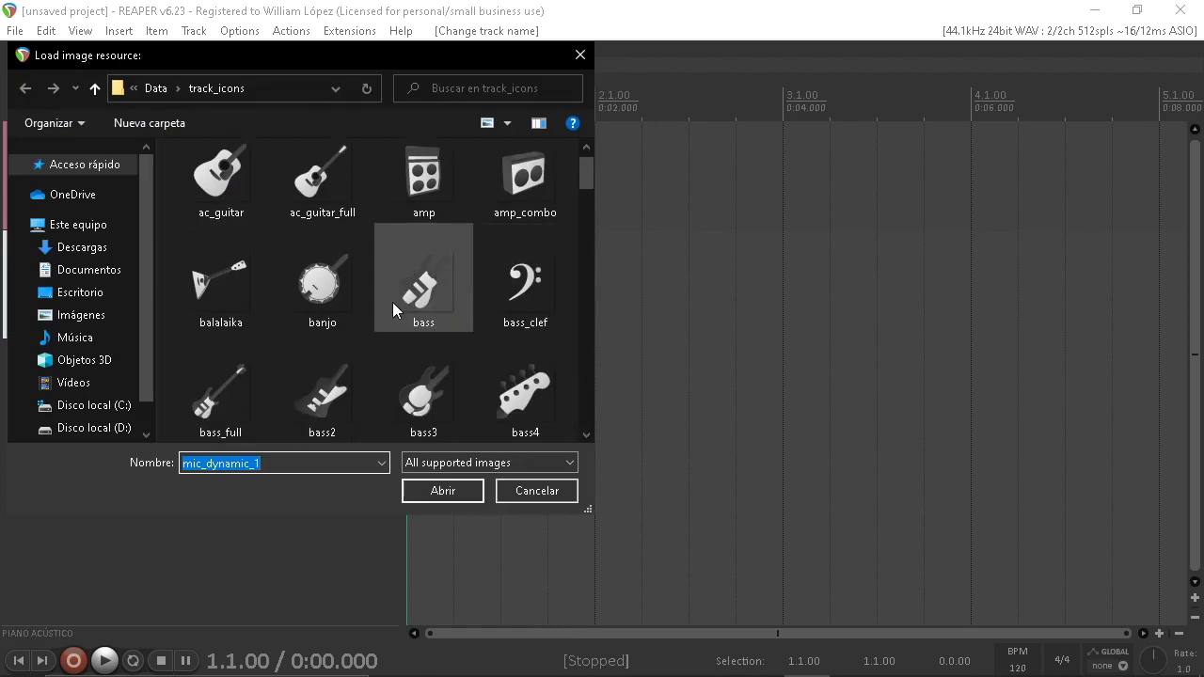
scroll(392, 301, "down", 8)
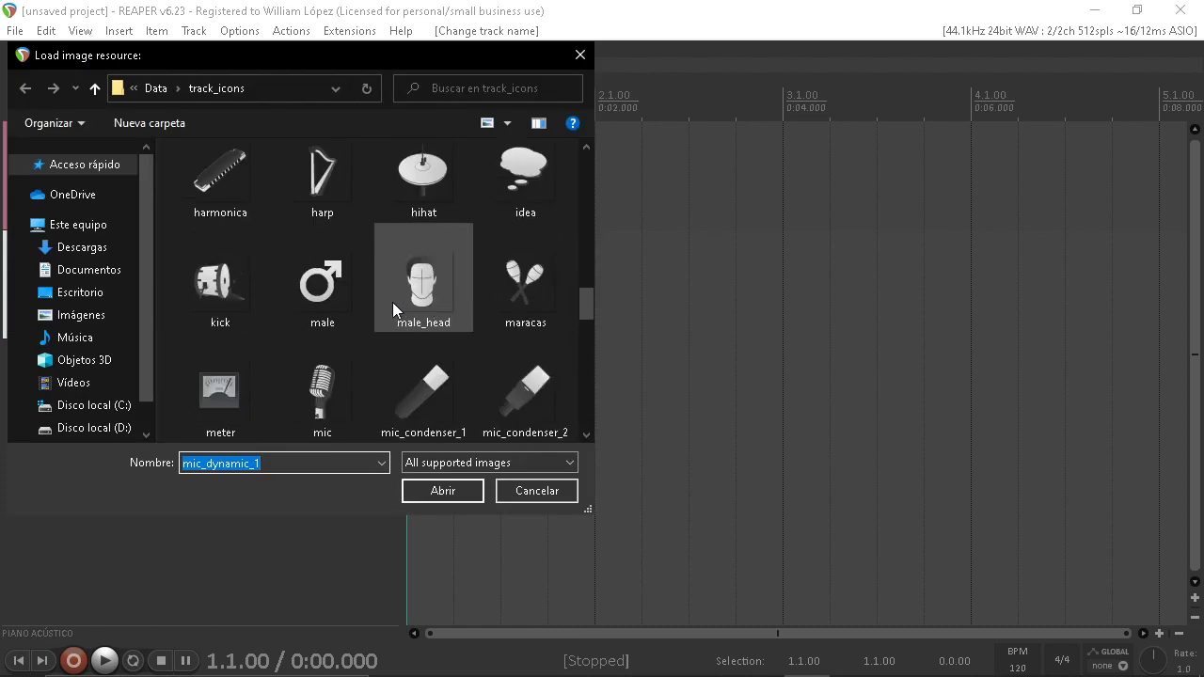
scroll(393, 302, "down", 3)
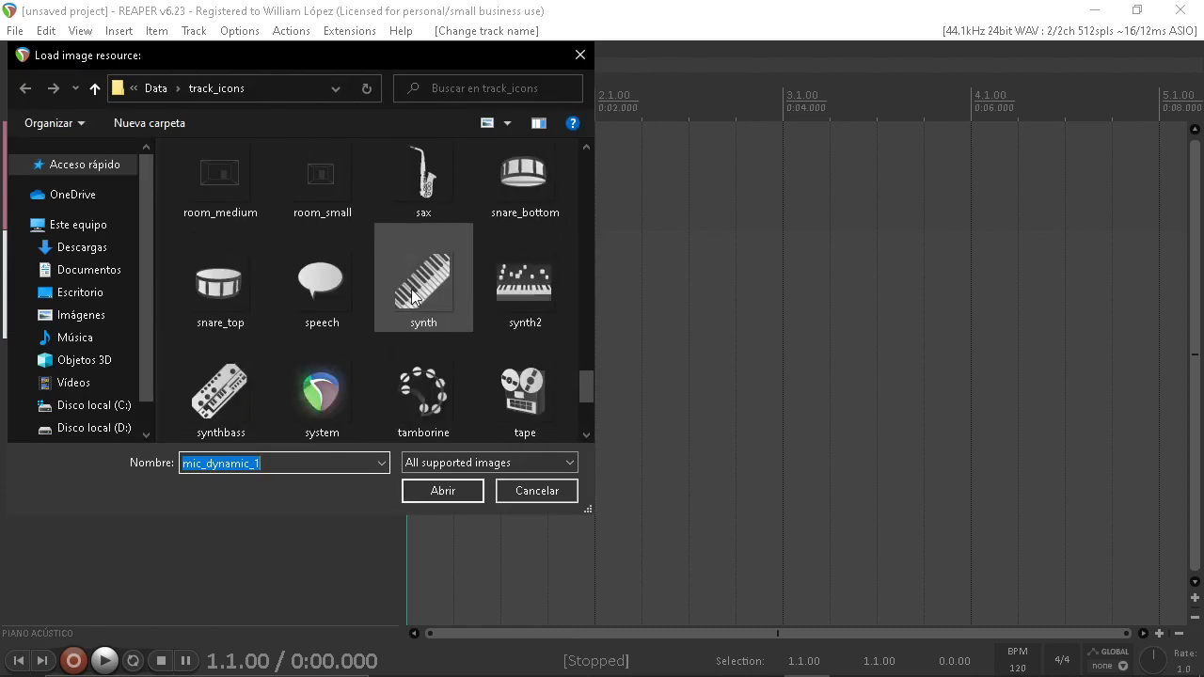
left_click(392, 302)
left_click(442, 491)
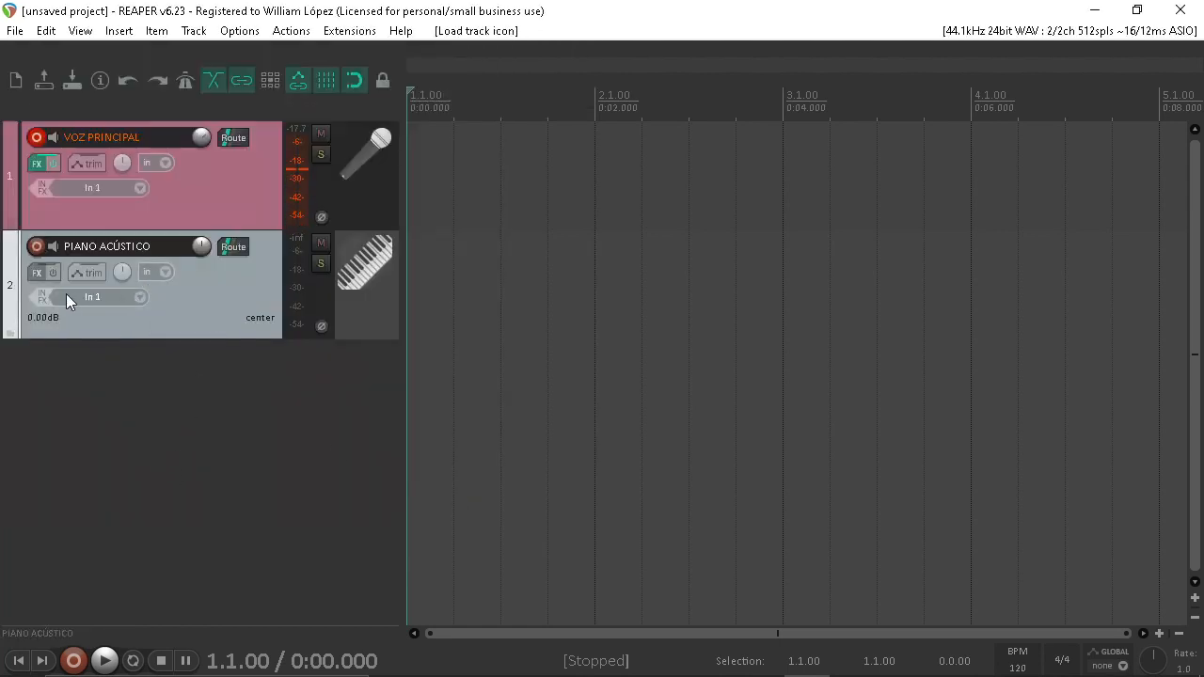
- Examine the input types and mono input channels available for the PIANO ACÚSTICO track
left_click(136, 297)
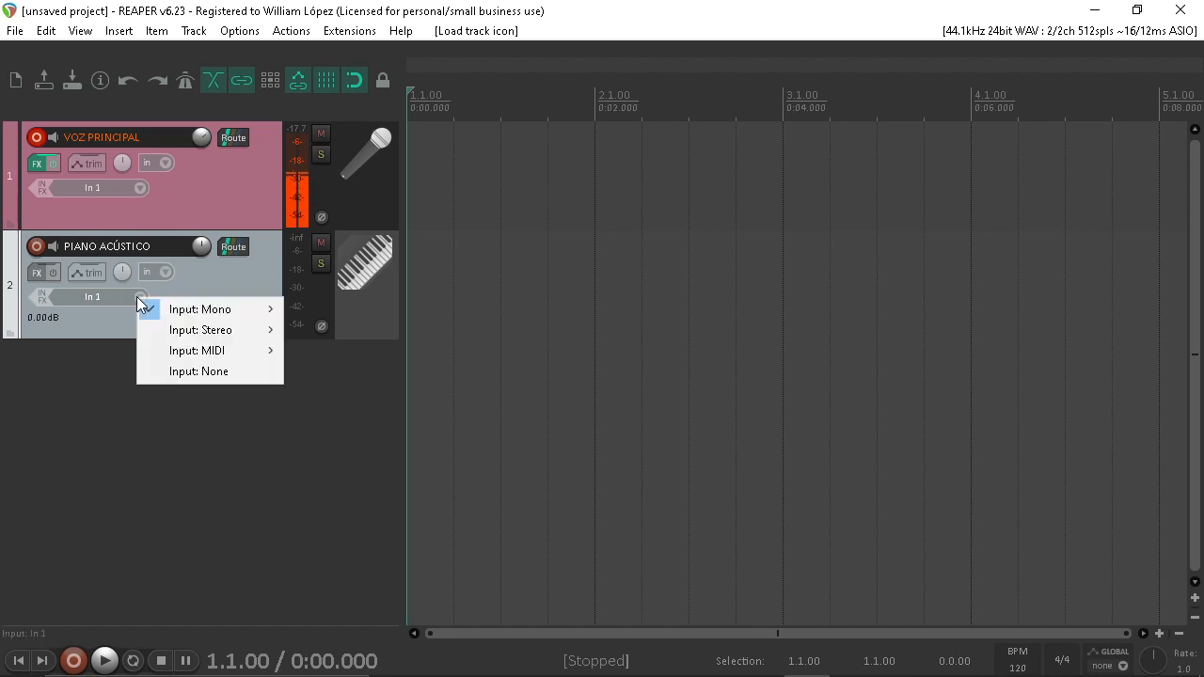
left_click(27, 314)
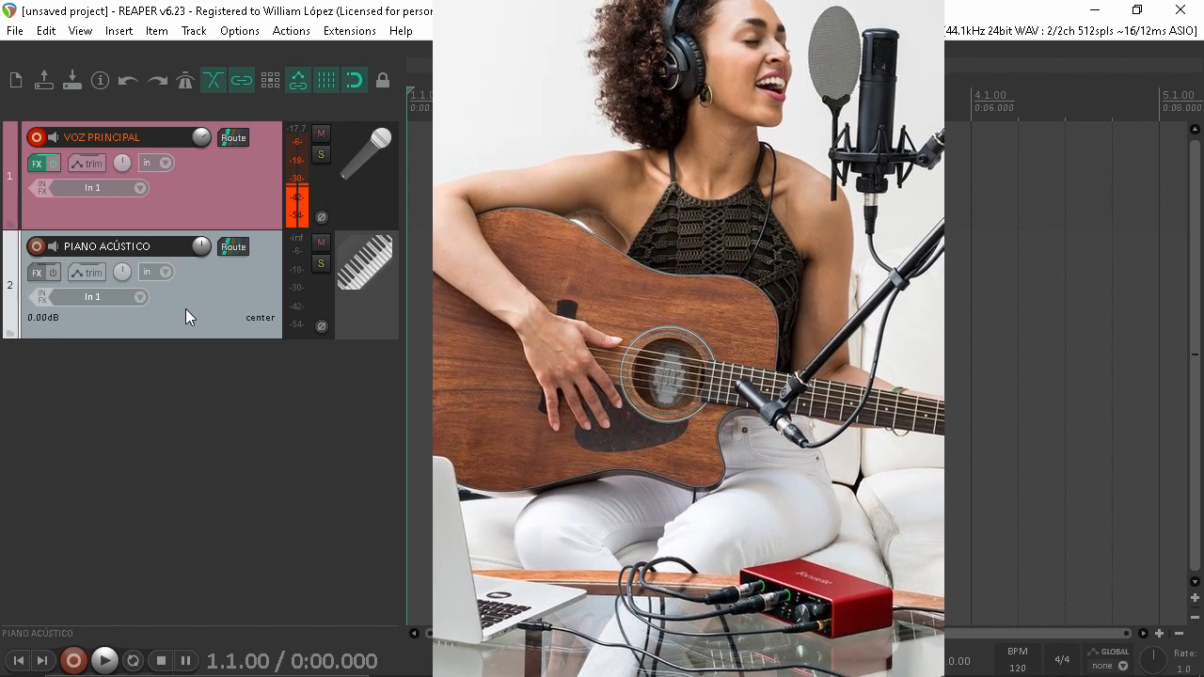
left_click(139, 298)
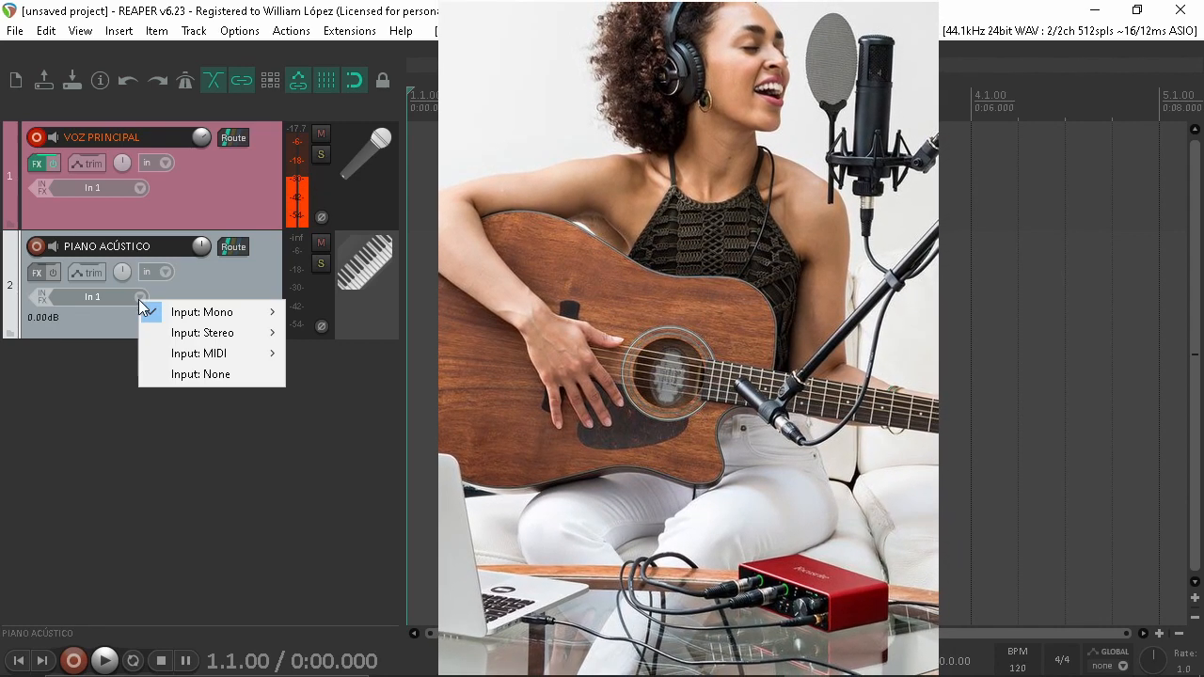
mouse_move(169, 312)
left_click(79, 323)
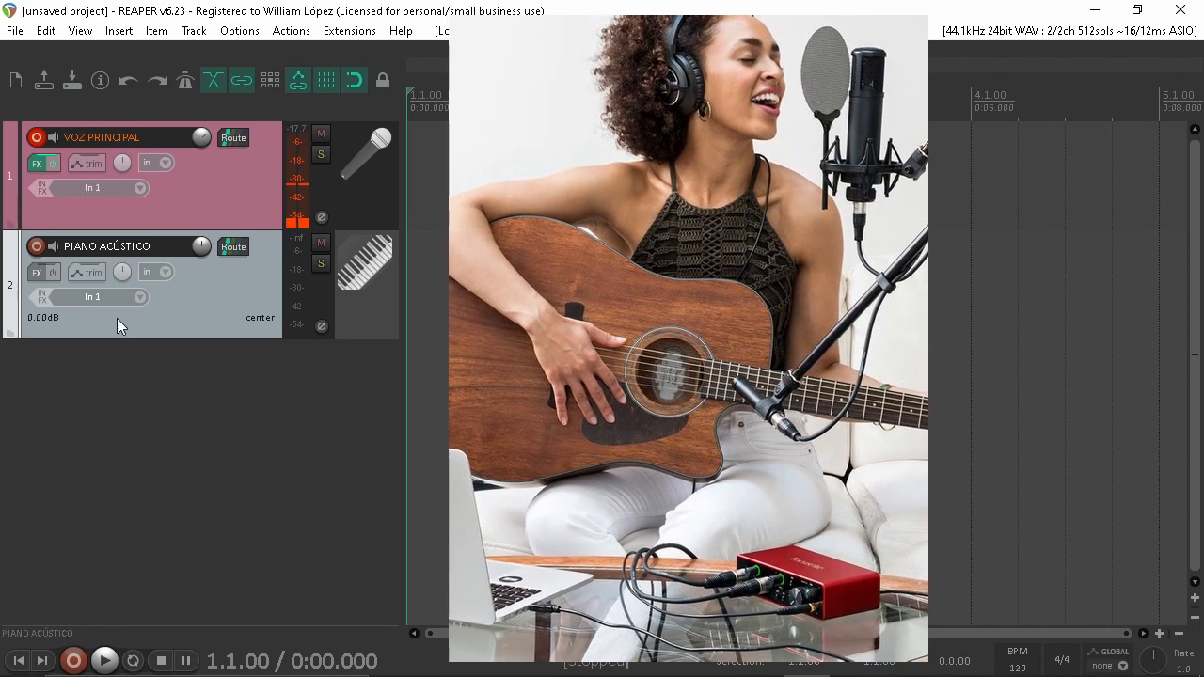
left_click(141, 297)
mouse_move(218, 302)
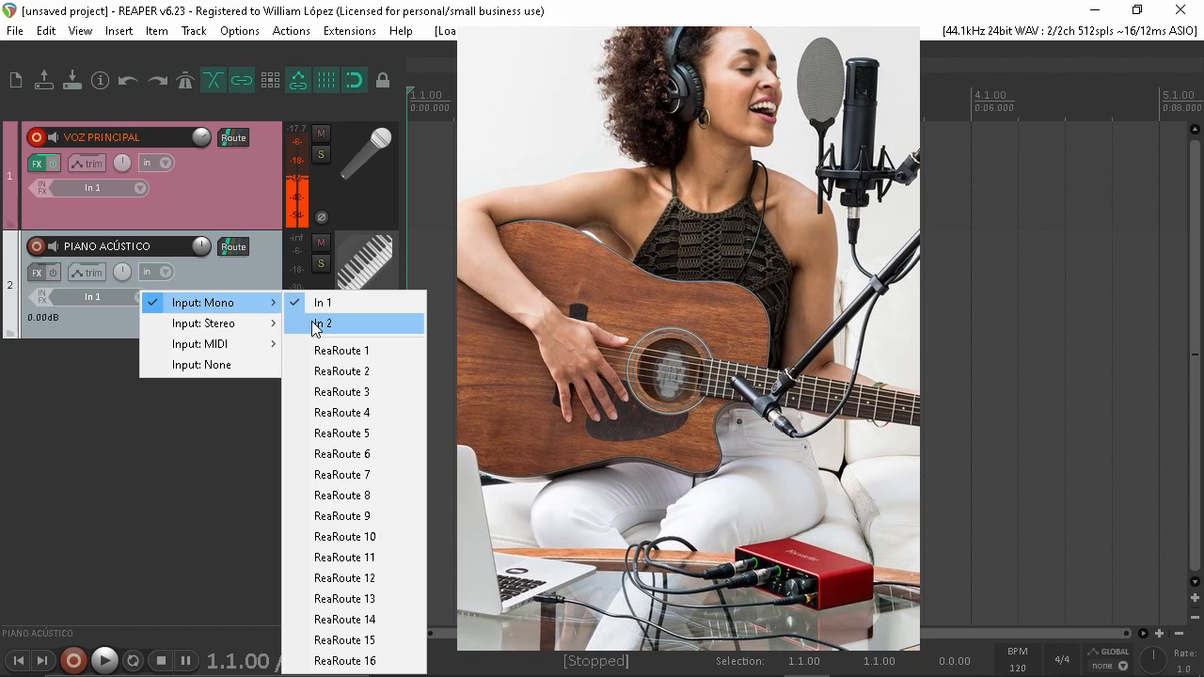
left_click(242, 275)
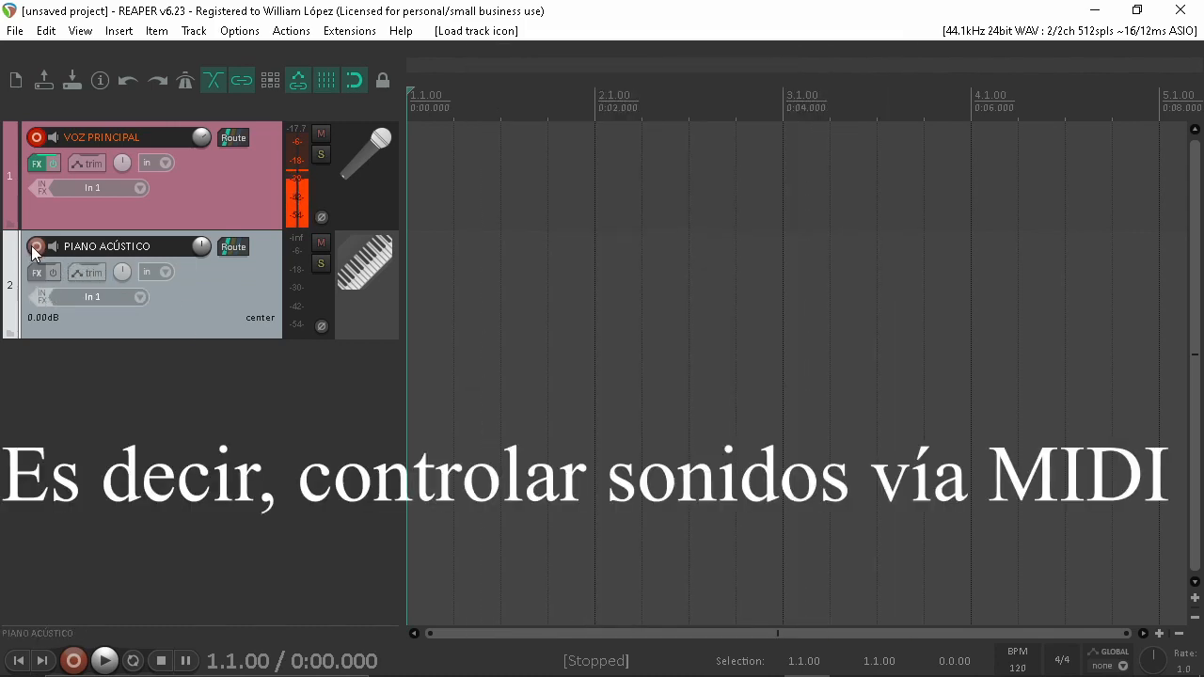
- Set the PIANO ACÚSTICO track's input to MIDI from the Impact LX88+ on Channel 1 and arm the track for recording
left_click(107, 294)
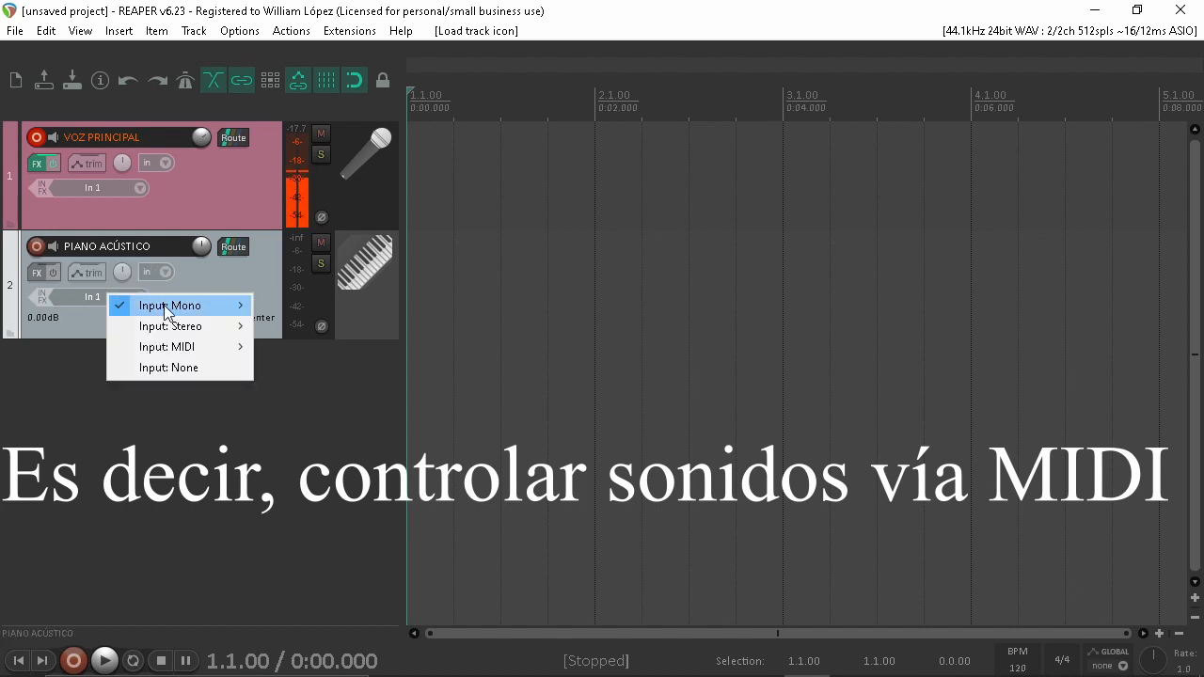
mouse_move(156, 347)
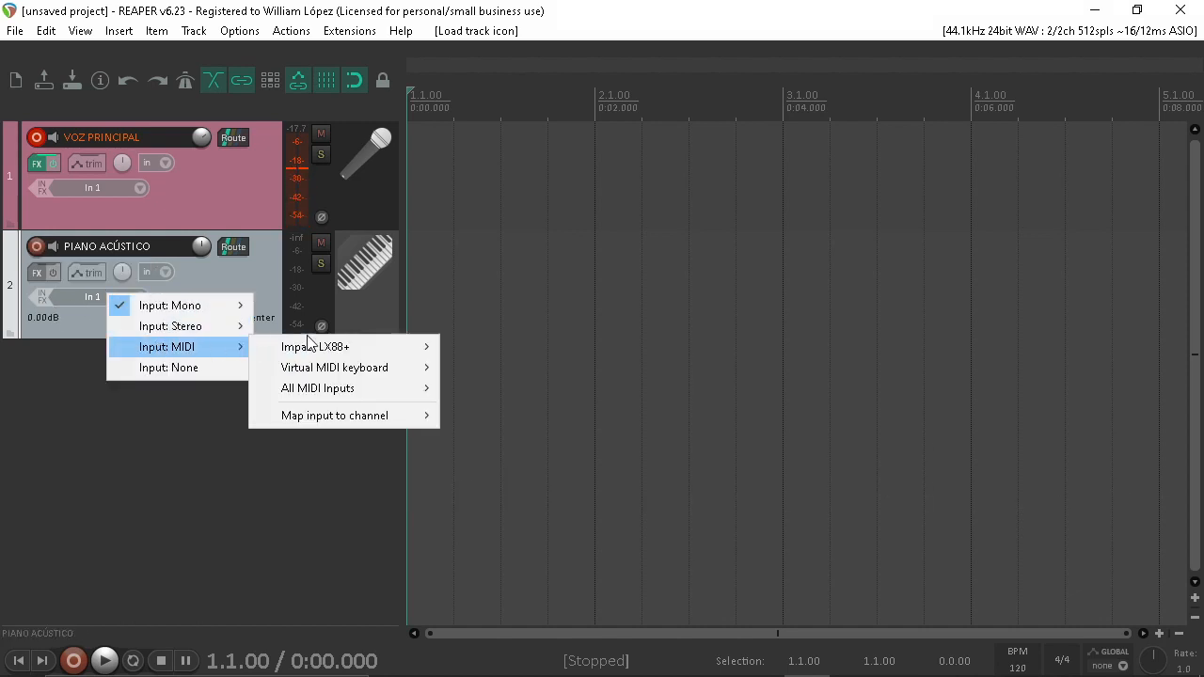
mouse_move(328, 352)
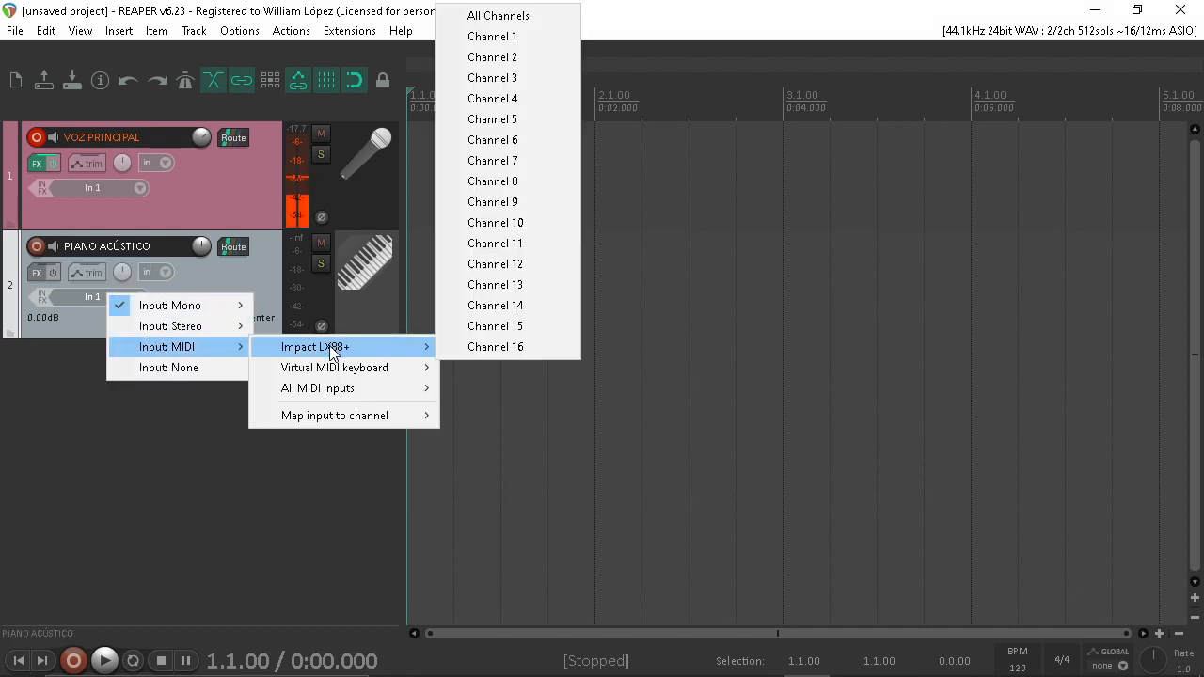
left_click(492, 42)
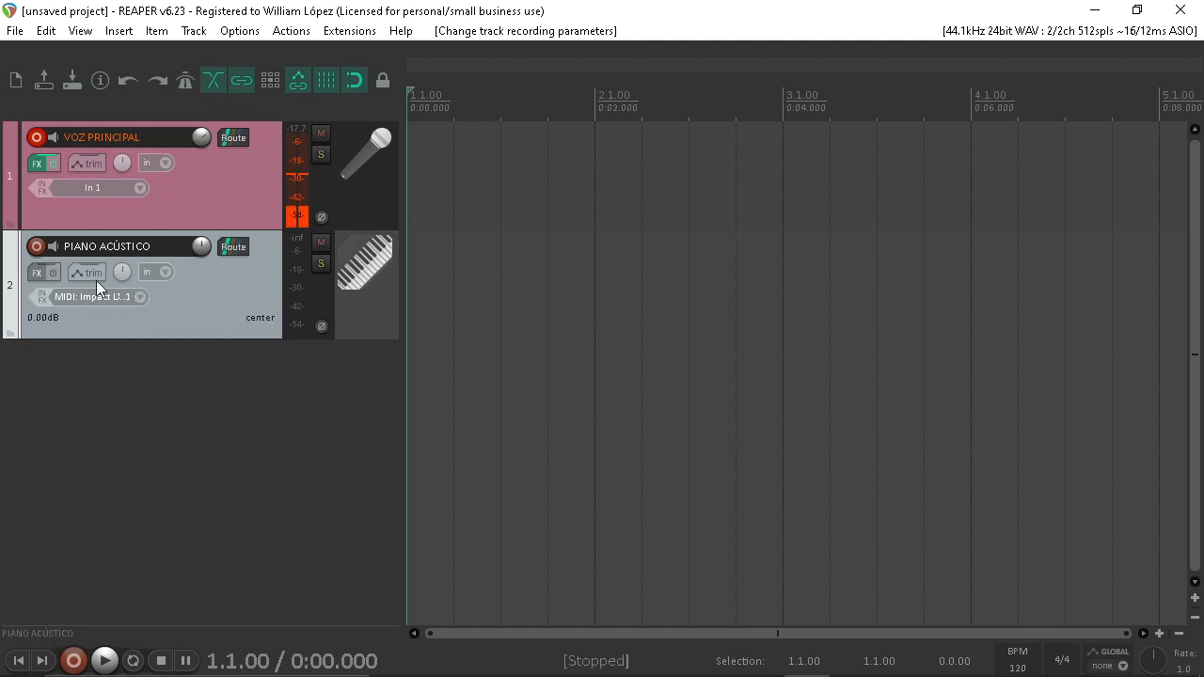
left_click(36, 246)
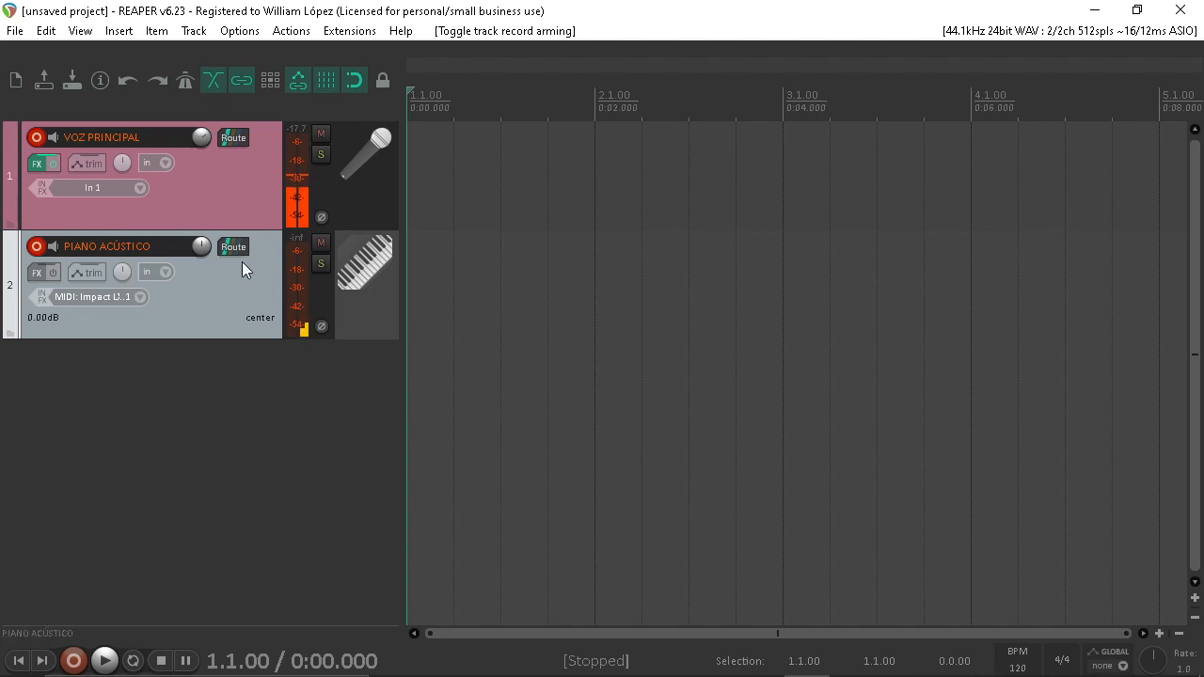
- Insert the Kontakt (Native Instruments GmbH) virtual instrument on the PIANO ACÚSTICO track
left_click(34, 272)
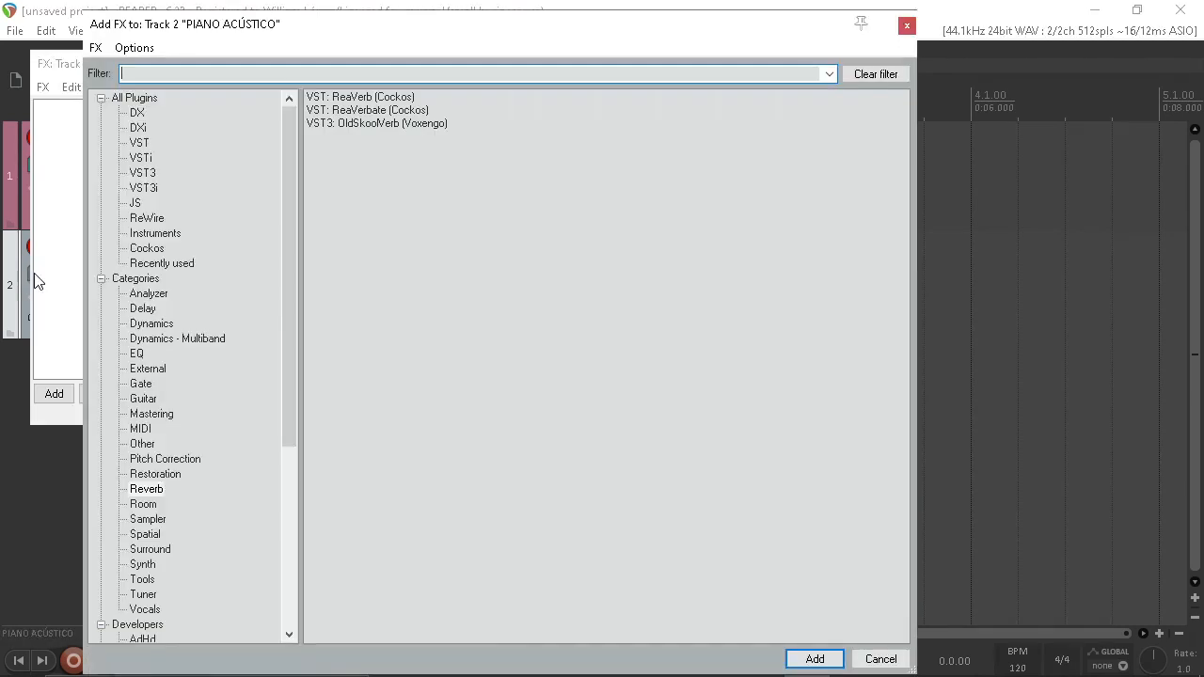
left_click(152, 235)
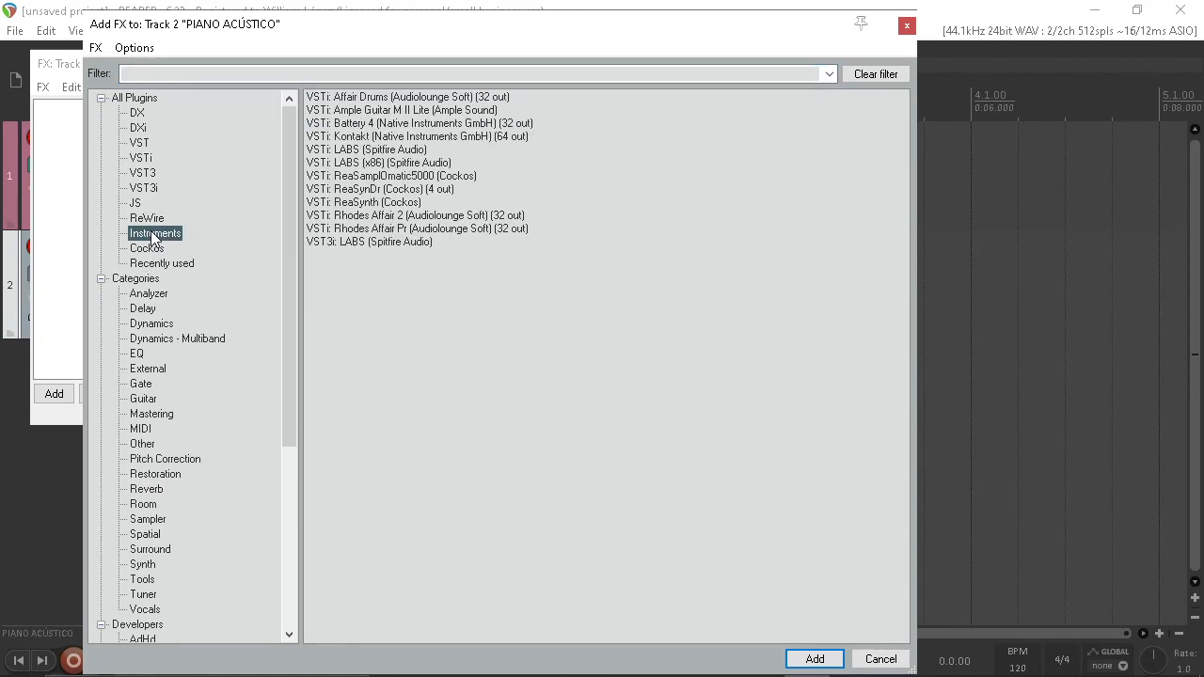
left_click(347, 140)
double_click(346, 138)
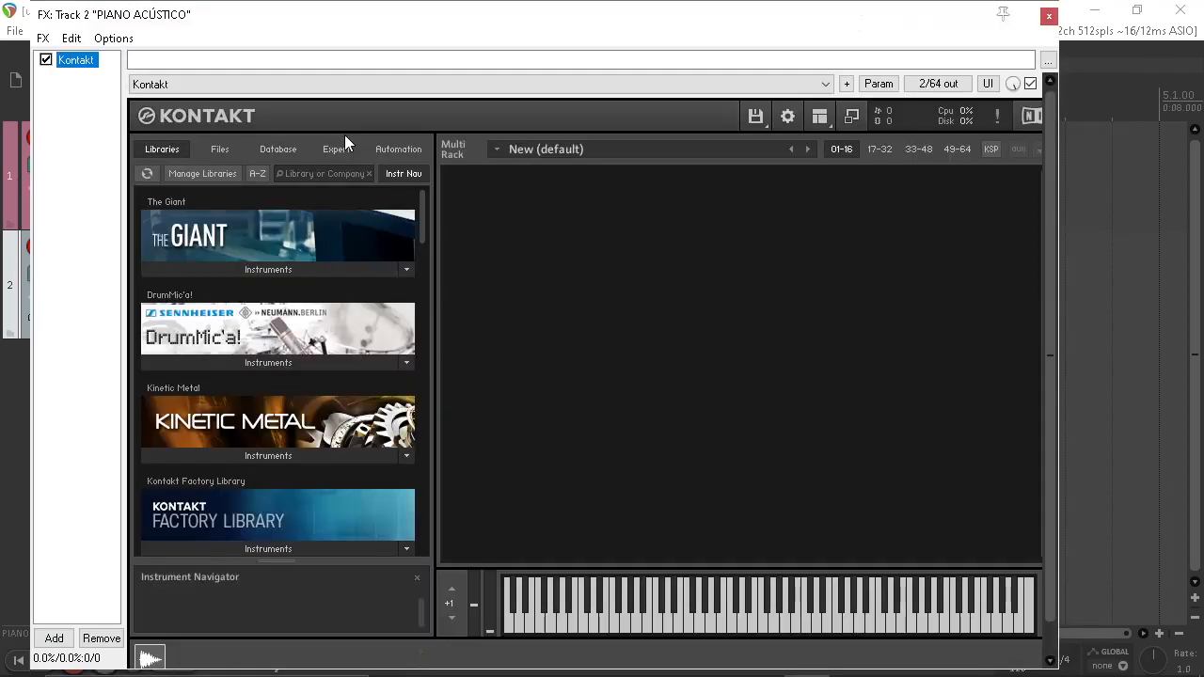
- Load The Grandeur.nki from The Grandeur library into Kontakt and set the PIANO ACÚSTICO track's volume to -4.82 dB
mouse_move(422, 202)
left_mouse_down()
mouse_move(423, 216)
mouse_move(422, 203)
left_mouse_up()
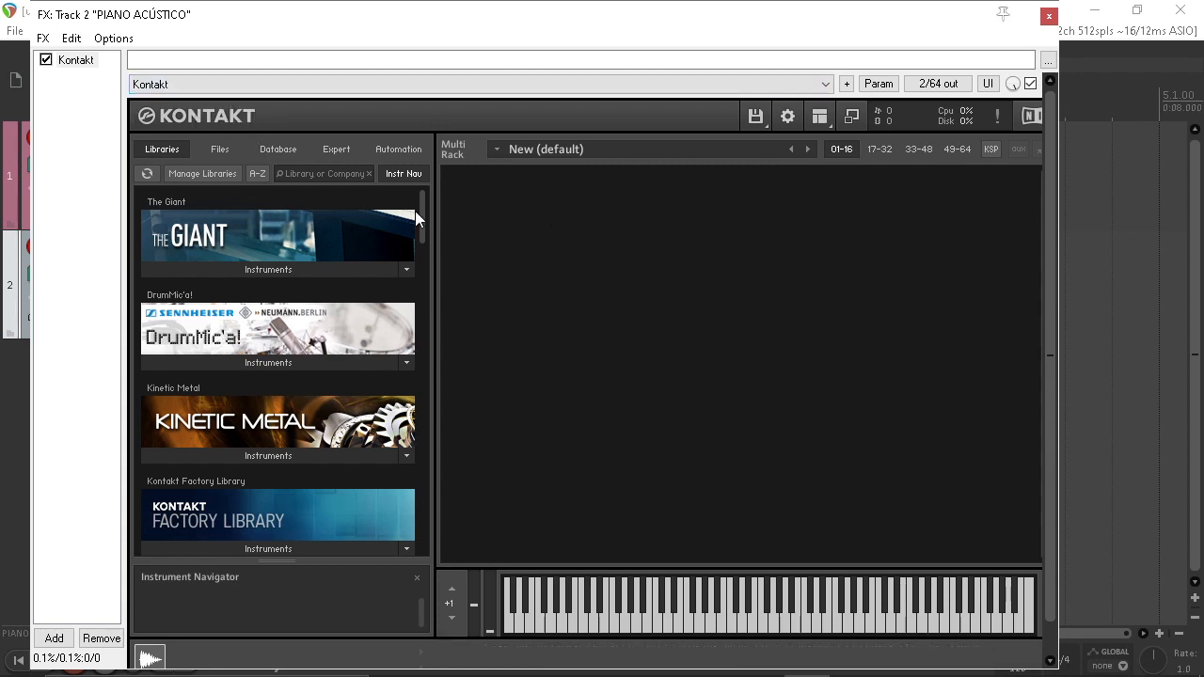
left_click_drag(426, 214, 400, 394)
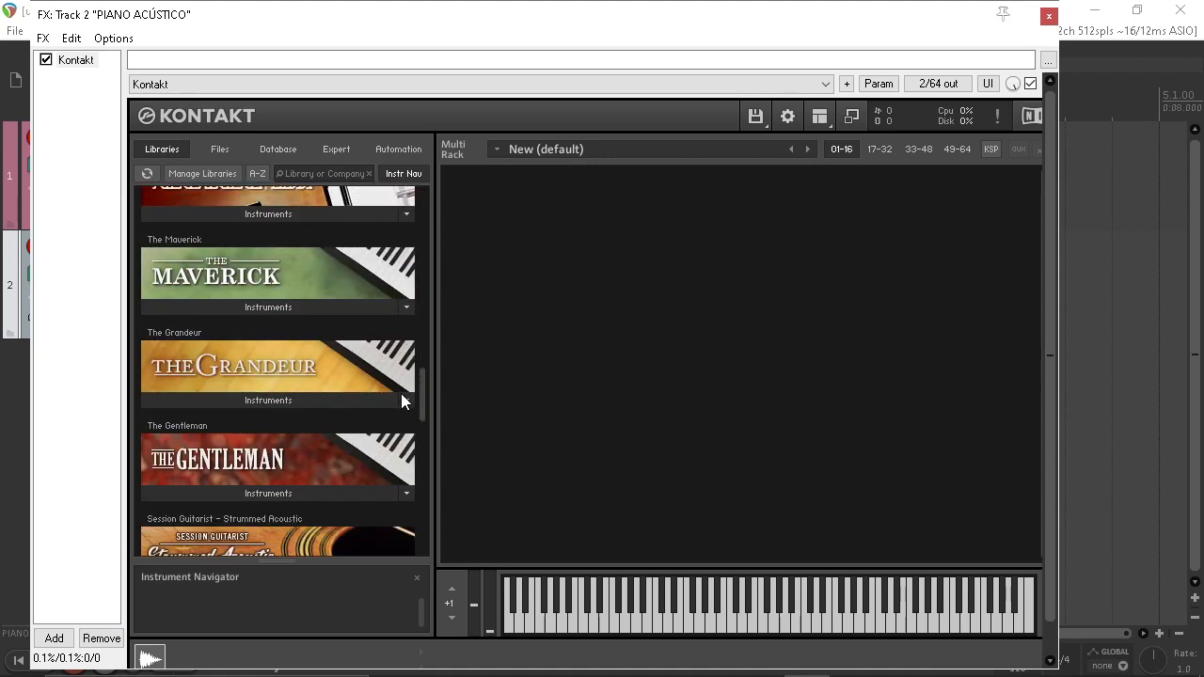
left_click(263, 396)
double_click(203, 420)
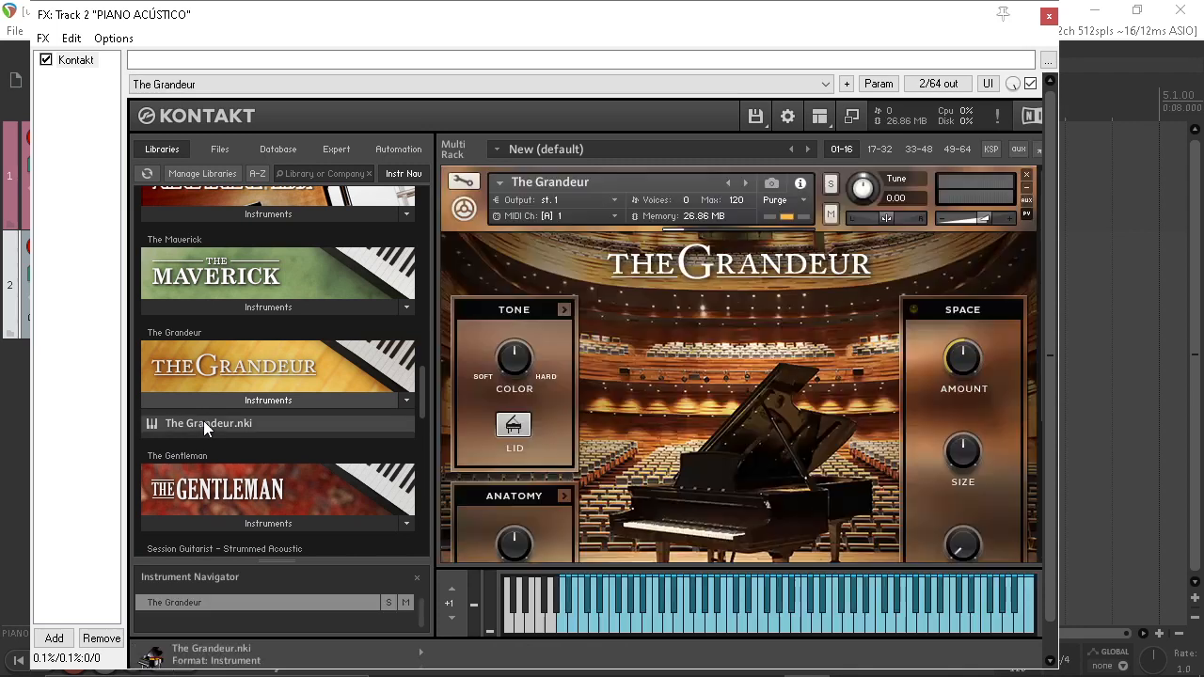
scroll(853, 349, "down", 2)
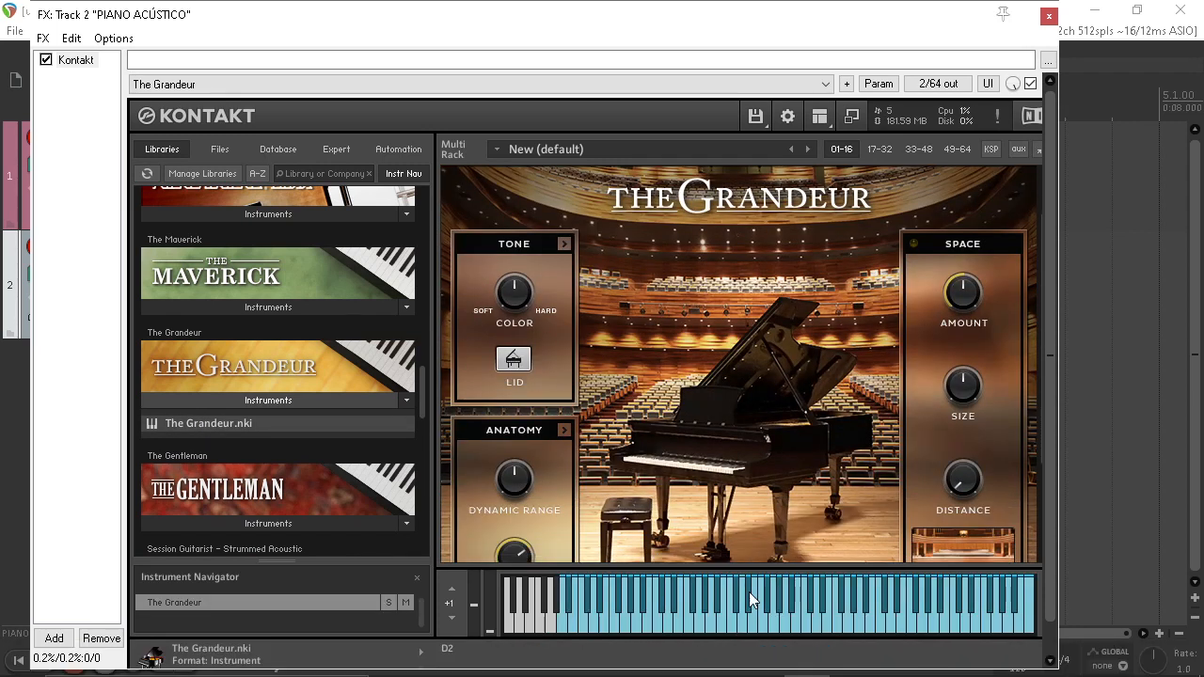
left_click(1048, 16)
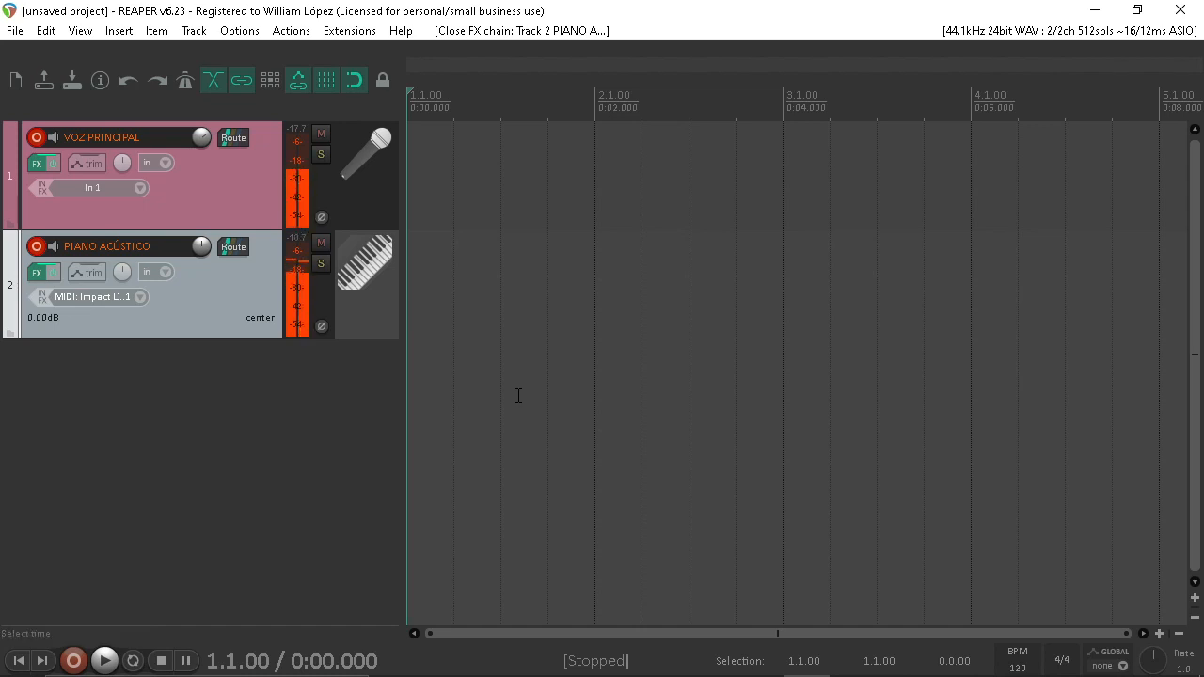
left_click_drag(201, 247, 249, 265)
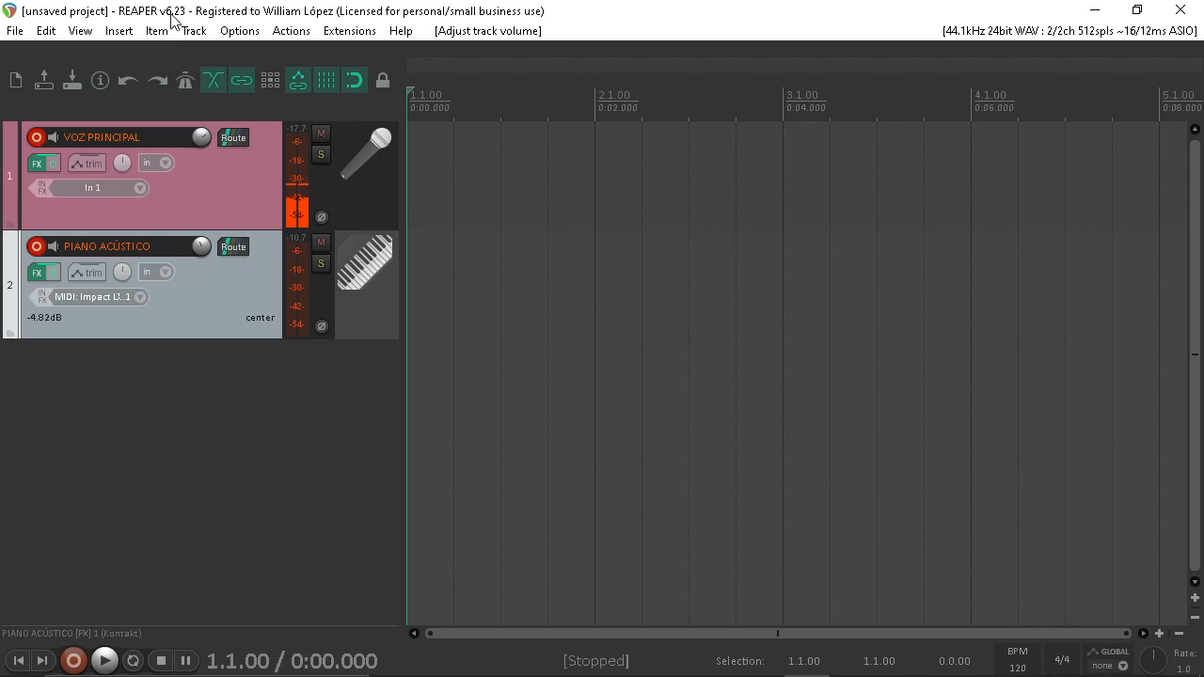
- Examine the list of VST plug-in paths in REAPER's VST preferences
key("ctrl+p")
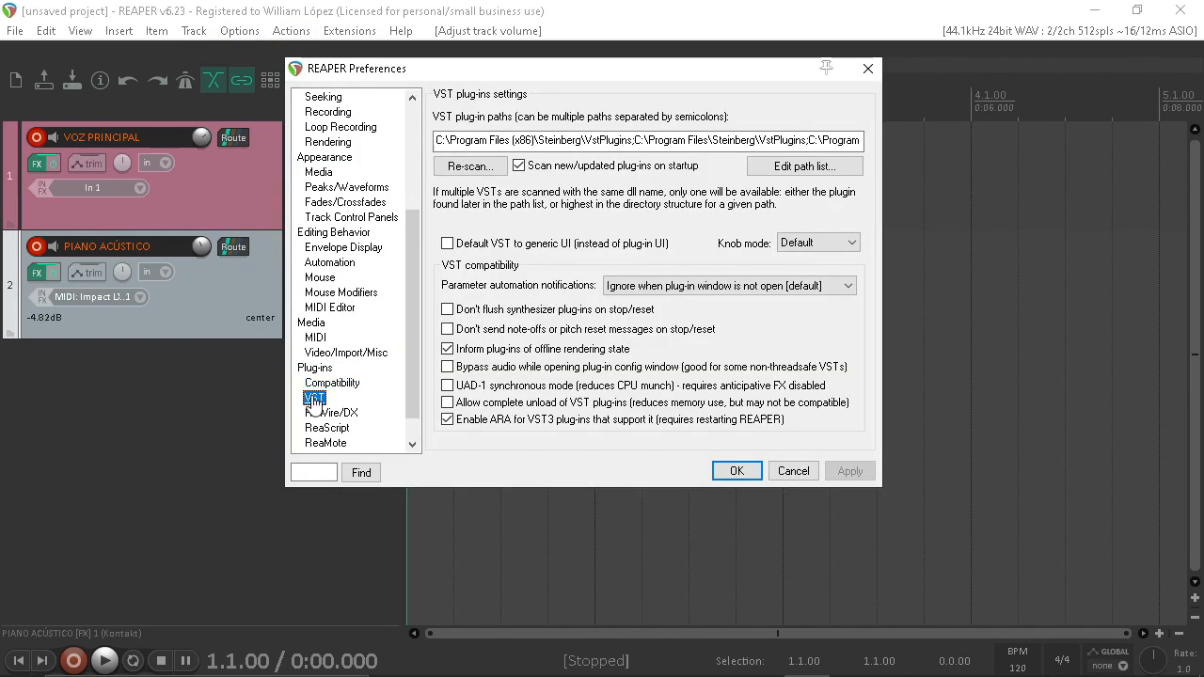
left_click(803, 167)
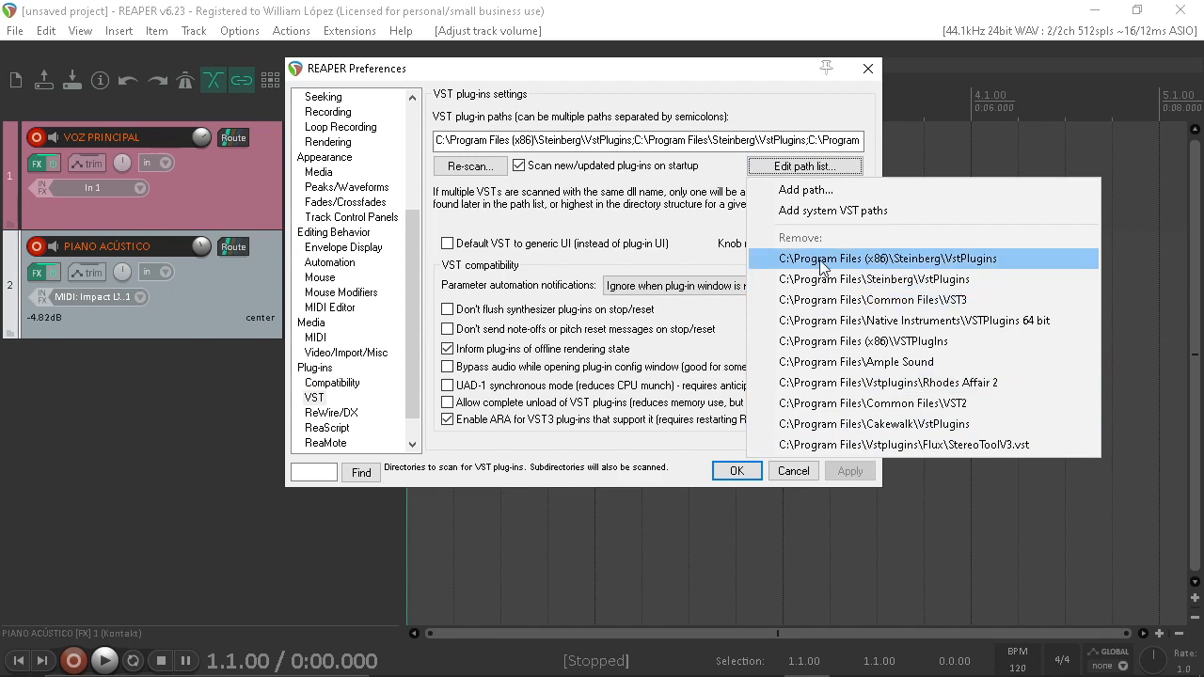
left_click_drag(495, 67, 505, 101)
left_click(814, 200)
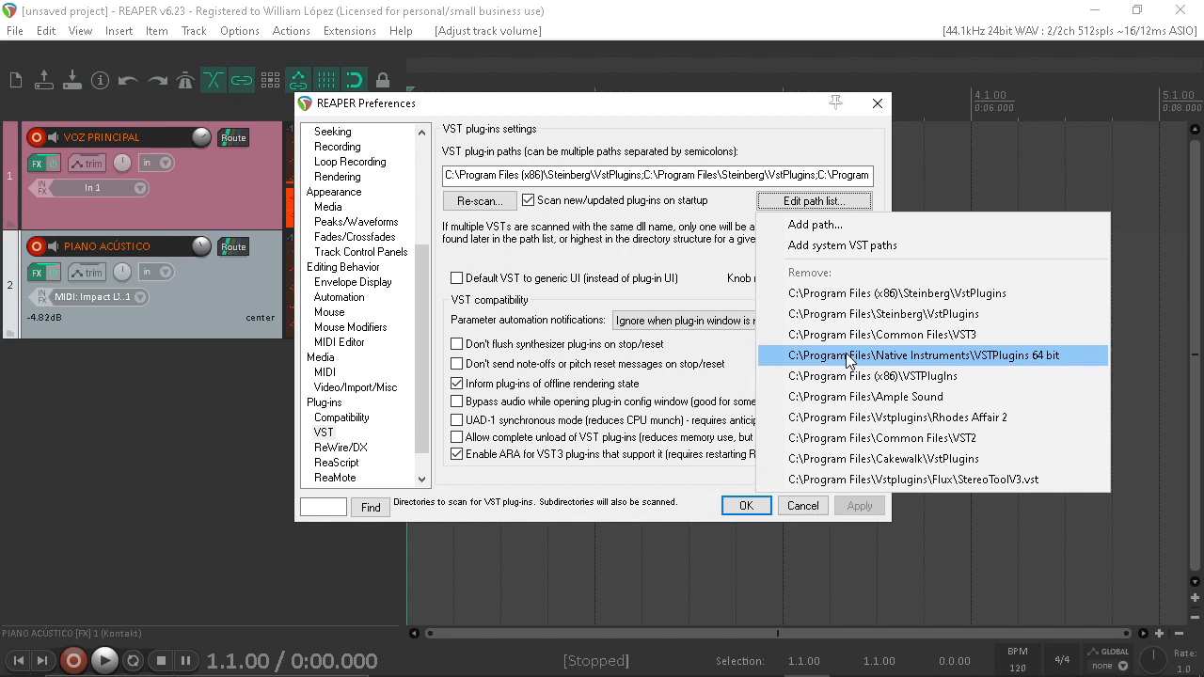
- Browse the Archivos de programa folders on drive C: for a VST path to add, leaving the path list and preferences without adding one
left_click(830, 227)
scroll(539, 386, "up", 10)
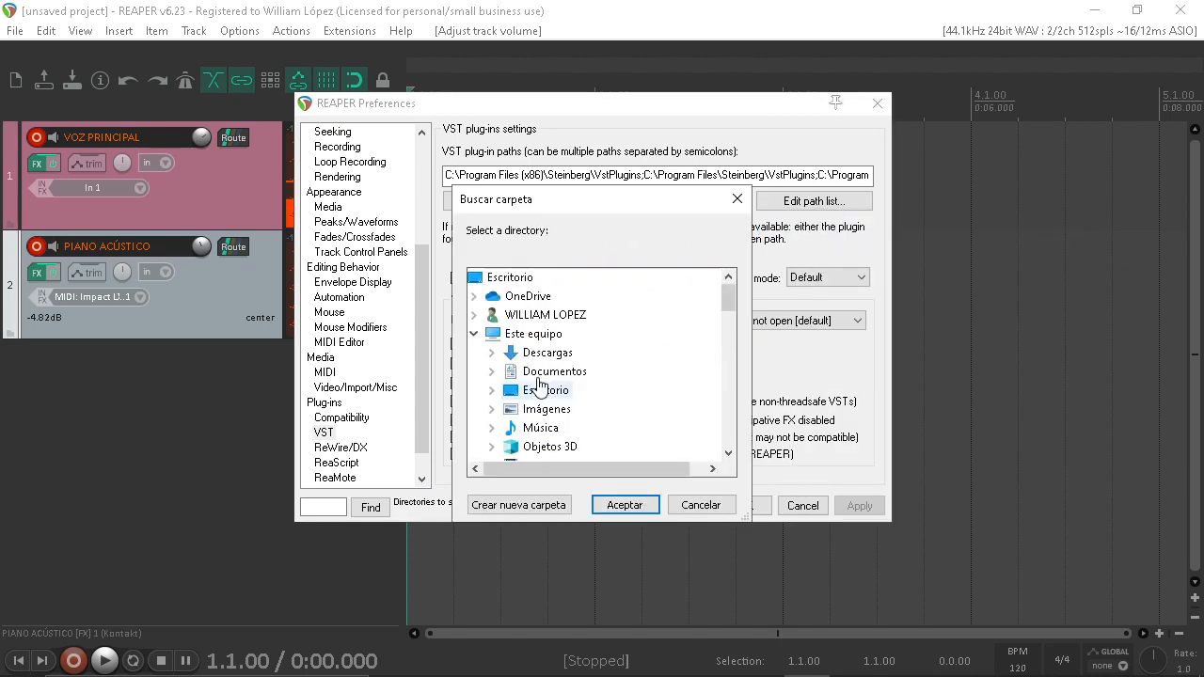
scroll(539, 386, "down", 1)
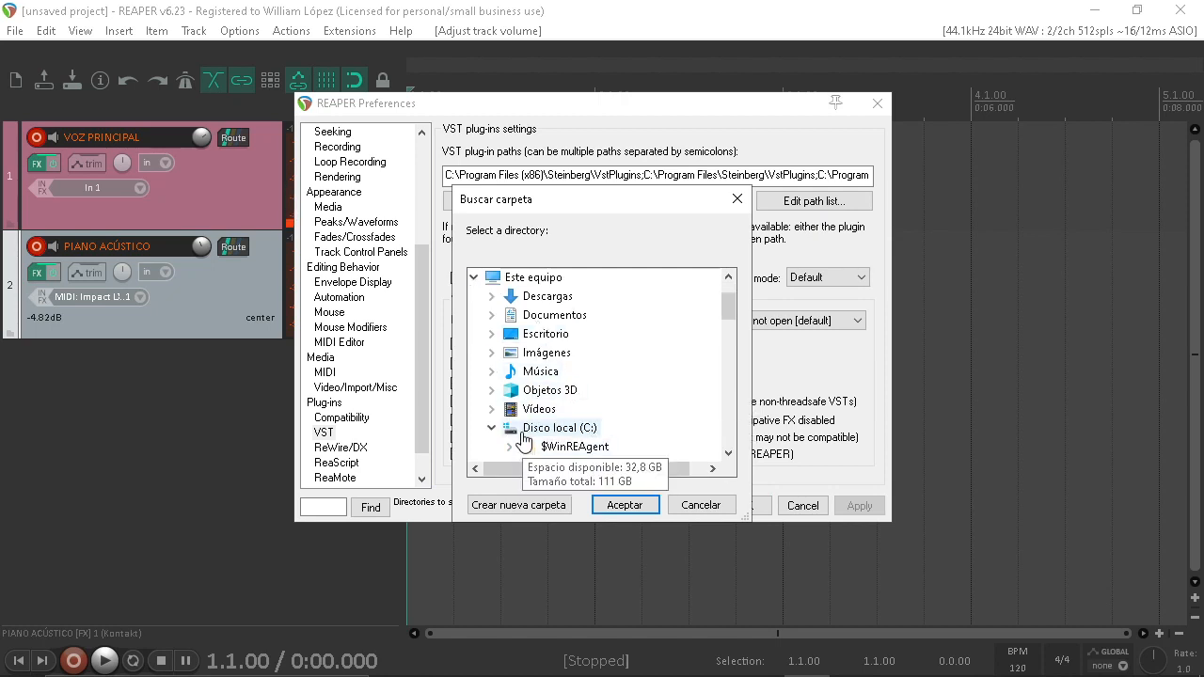
left_click(491, 429)
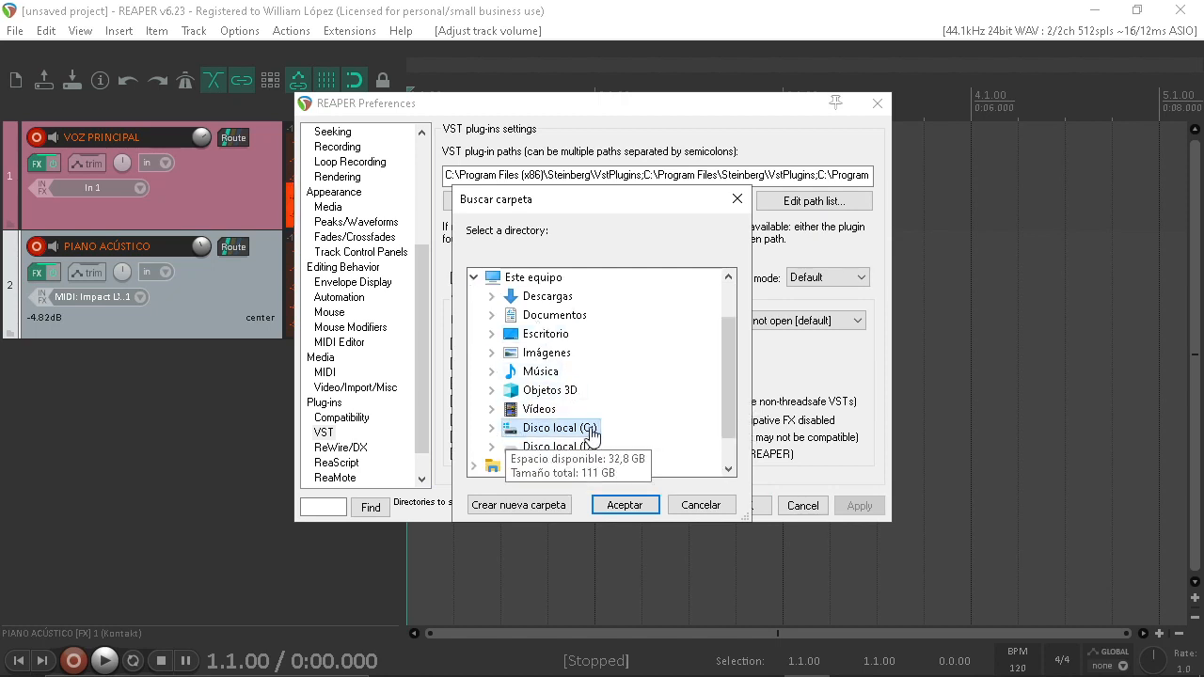
left_click(491, 428)
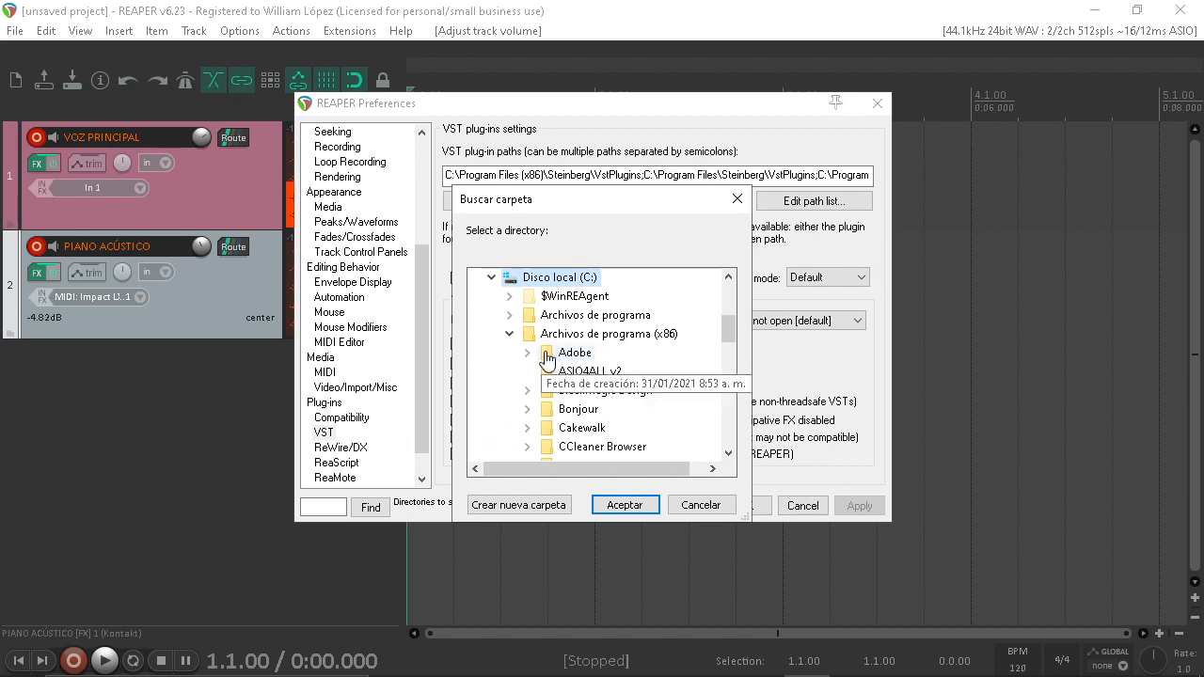
scroll(513, 380, "up", 1)
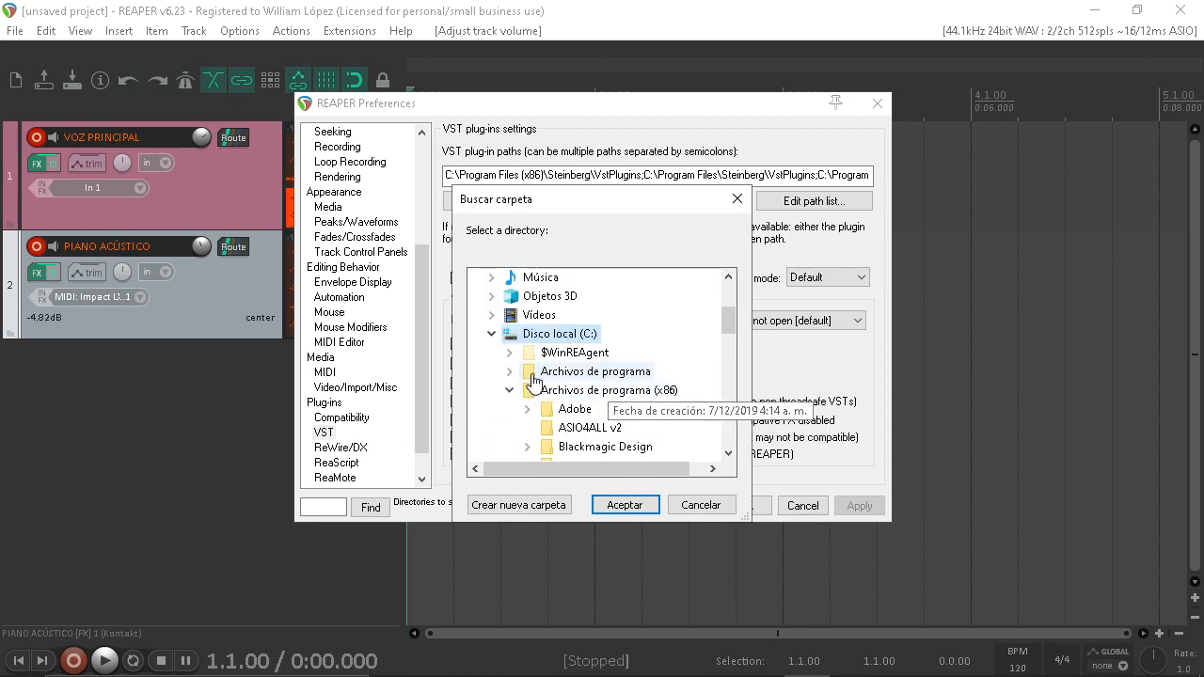
left_click(509, 372)
scroll(521, 386, "up", 2)
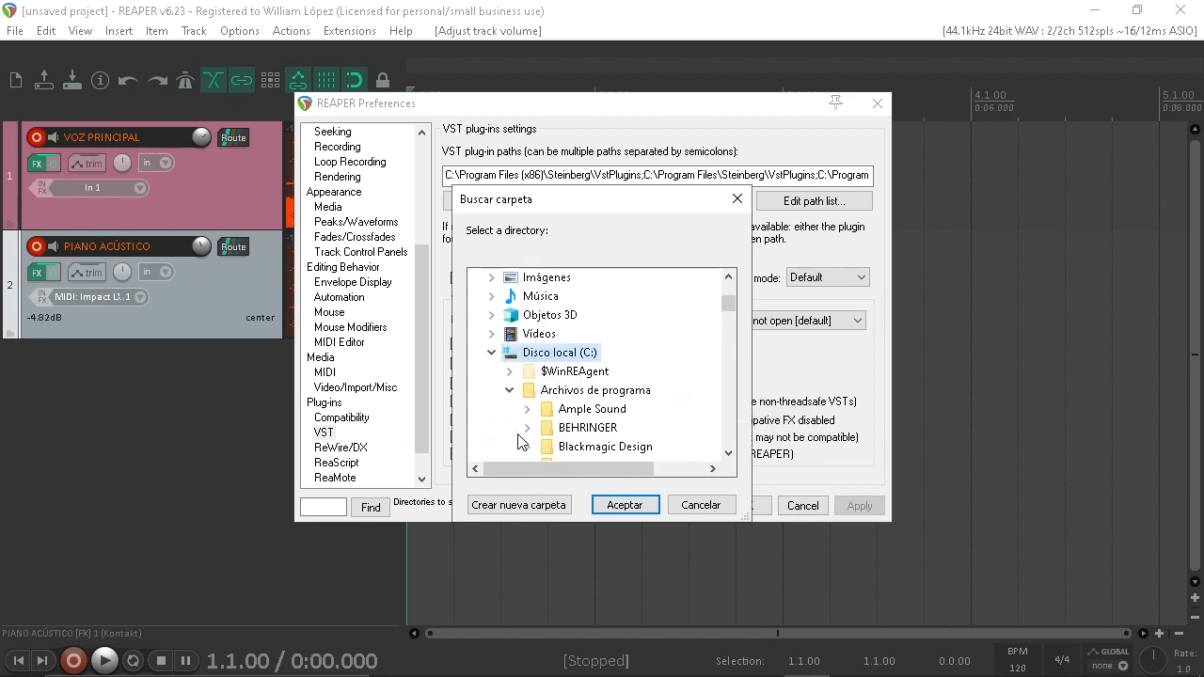
scroll(584, 440, "down", 1)
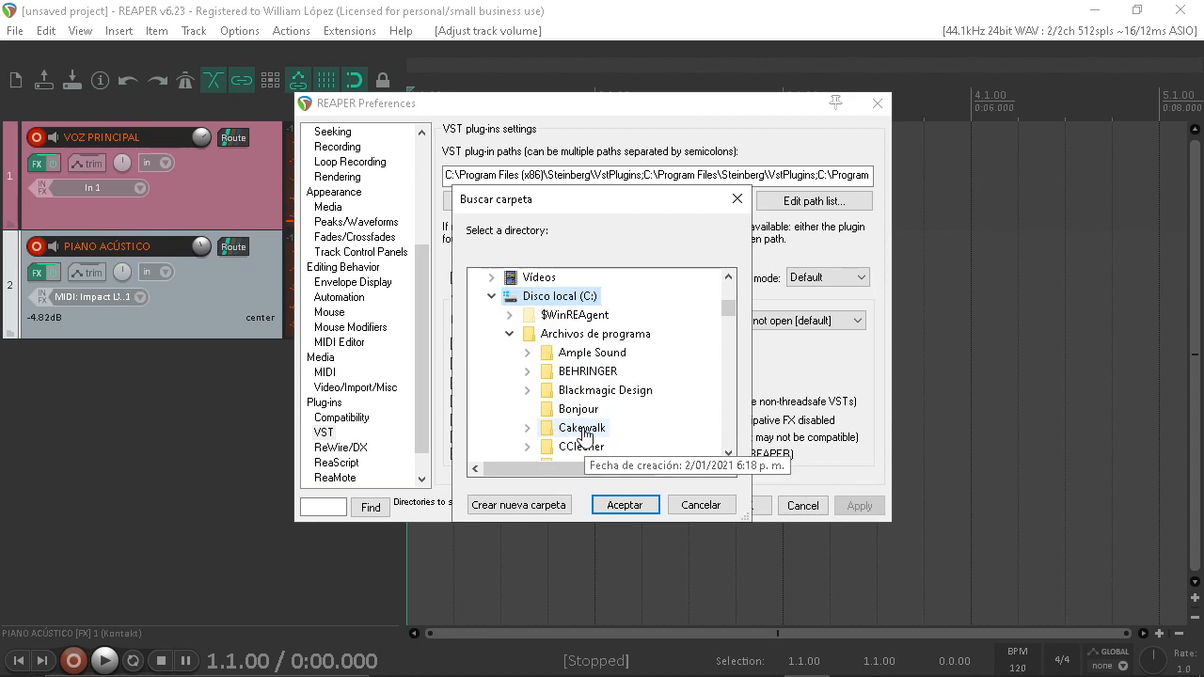
scroll(583, 435, "down", 1)
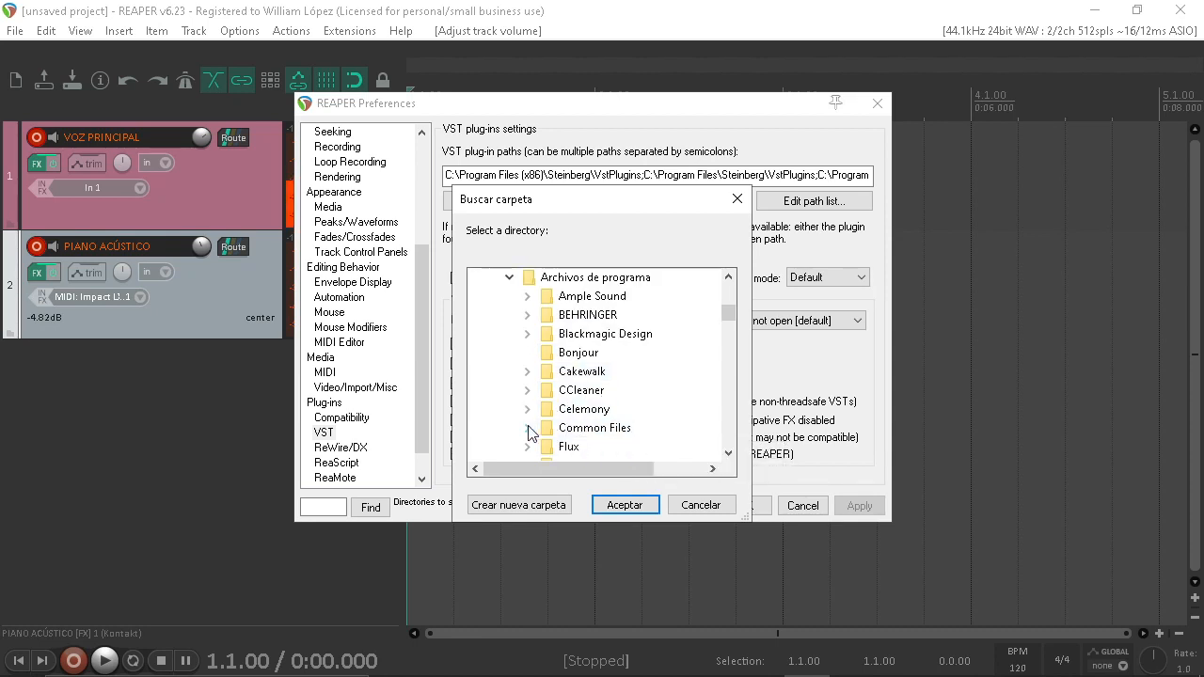
left_click(735, 200)
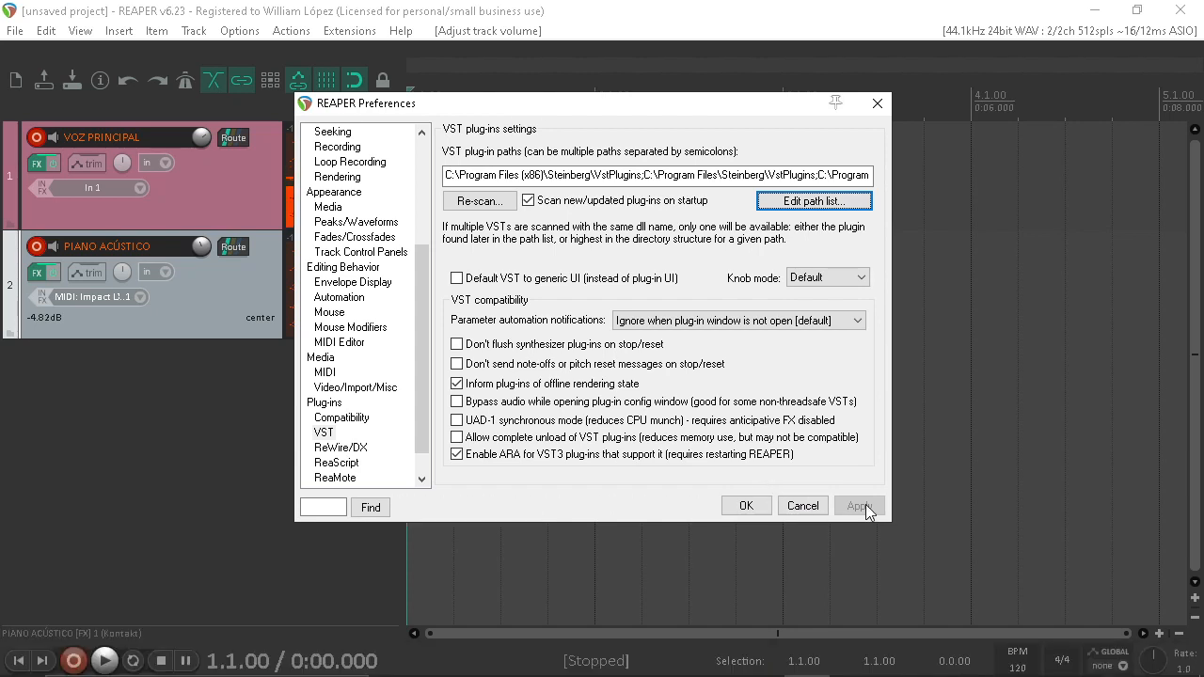
left_click(877, 103)
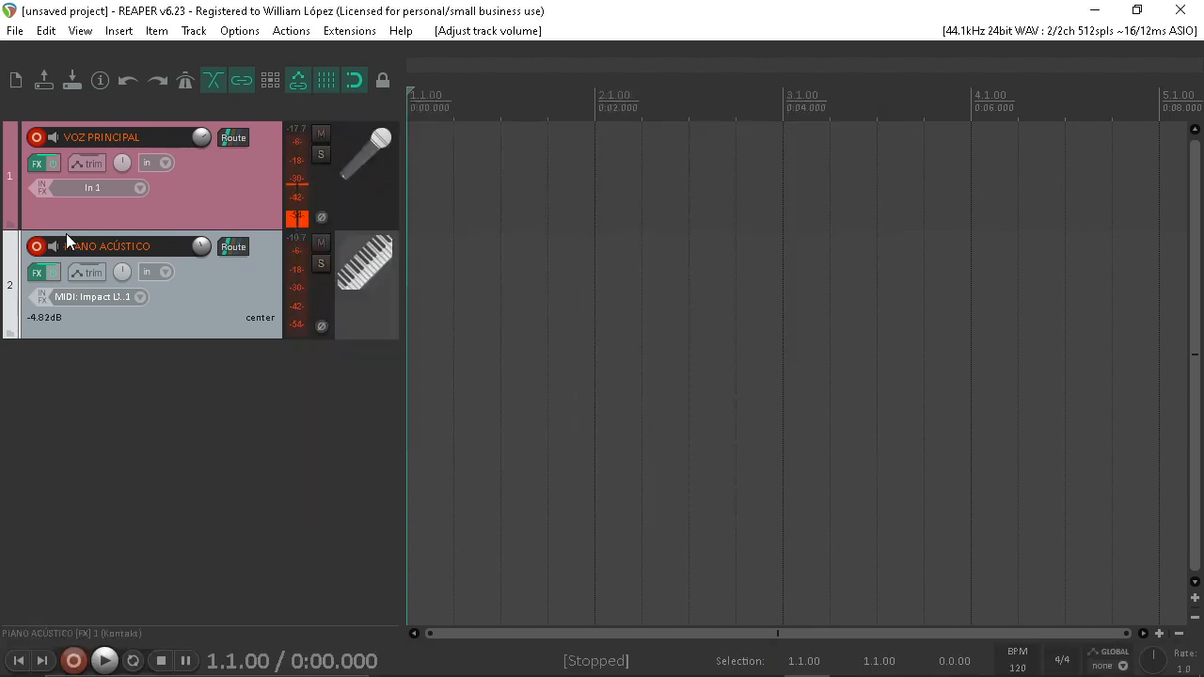
- Review the PIANO ACÚSTICO track's FX chain and the virtual instruments available to add to it
left_click(38, 273)
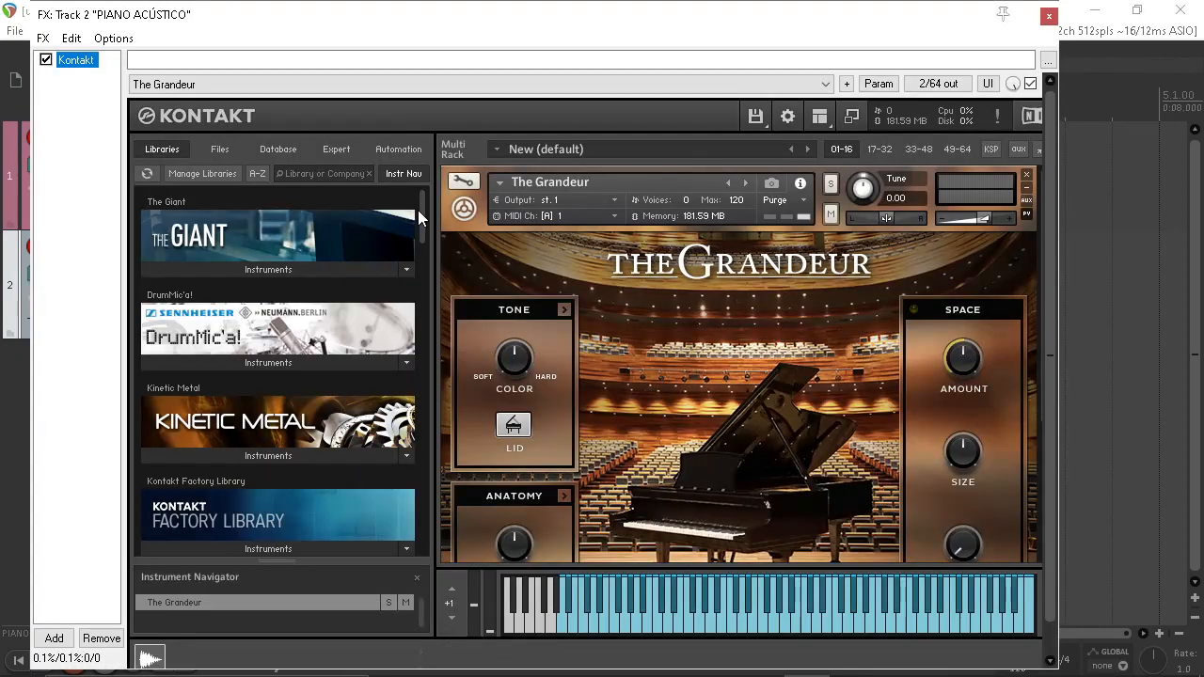
double_click(57, 104)
scroll(233, 310, "down", 4)
scroll(197, 373, "up", 4)
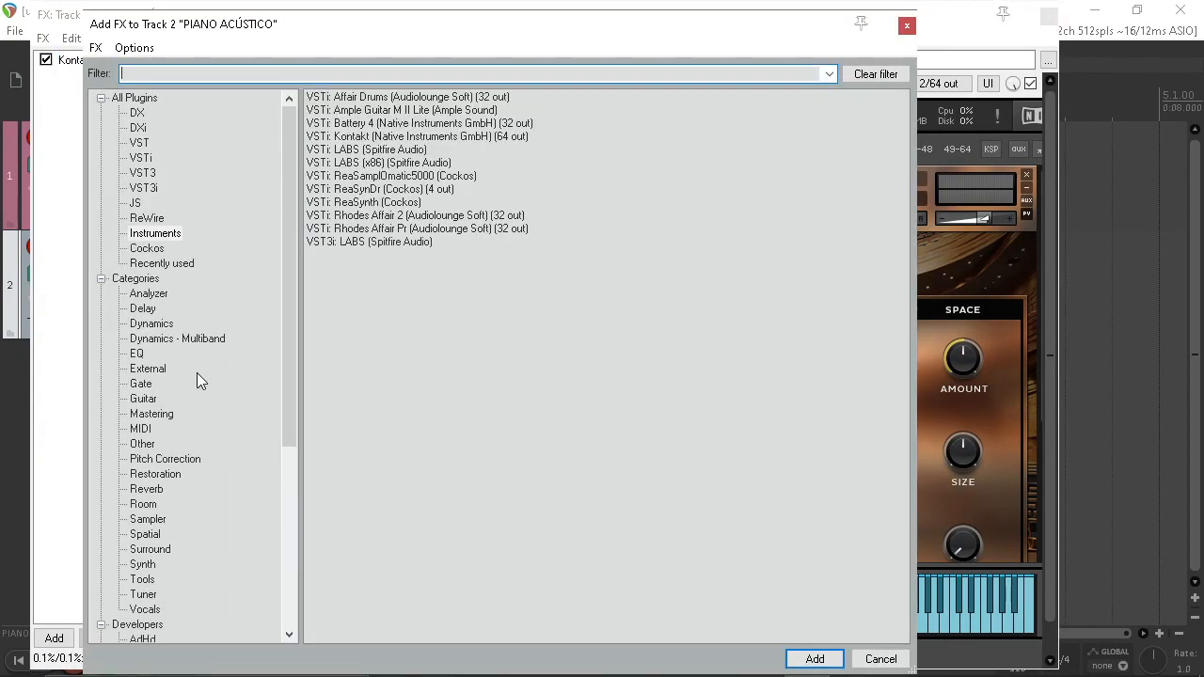
left_click(907, 26)
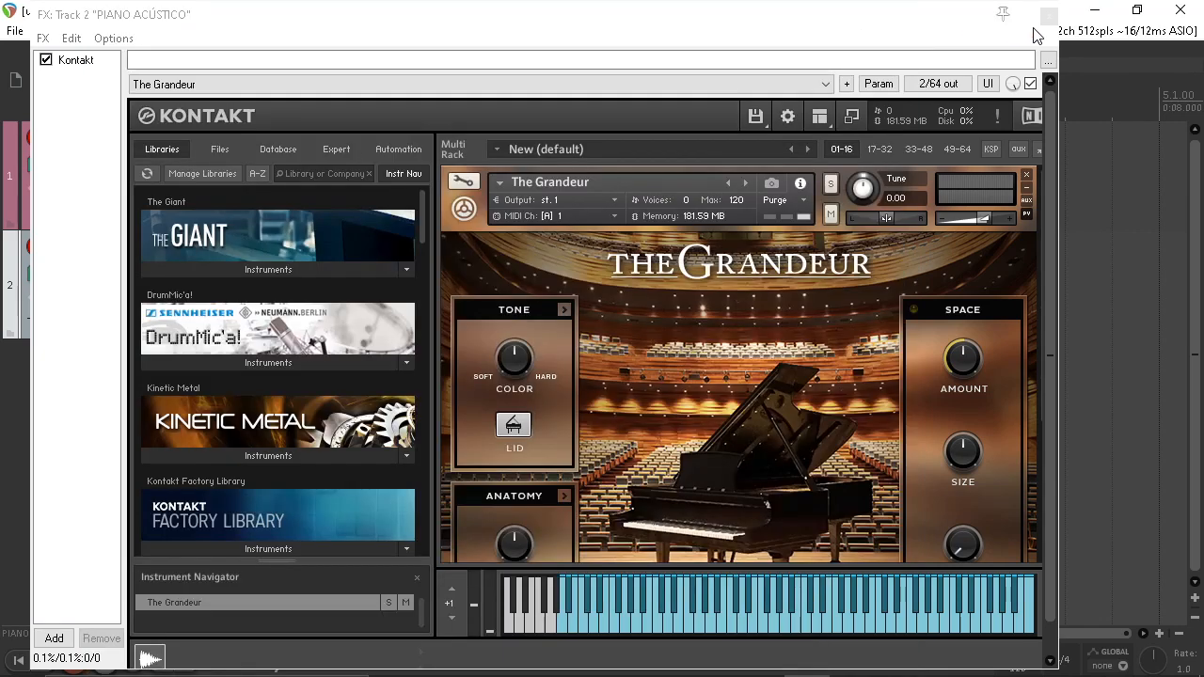
left_click(1049, 17)
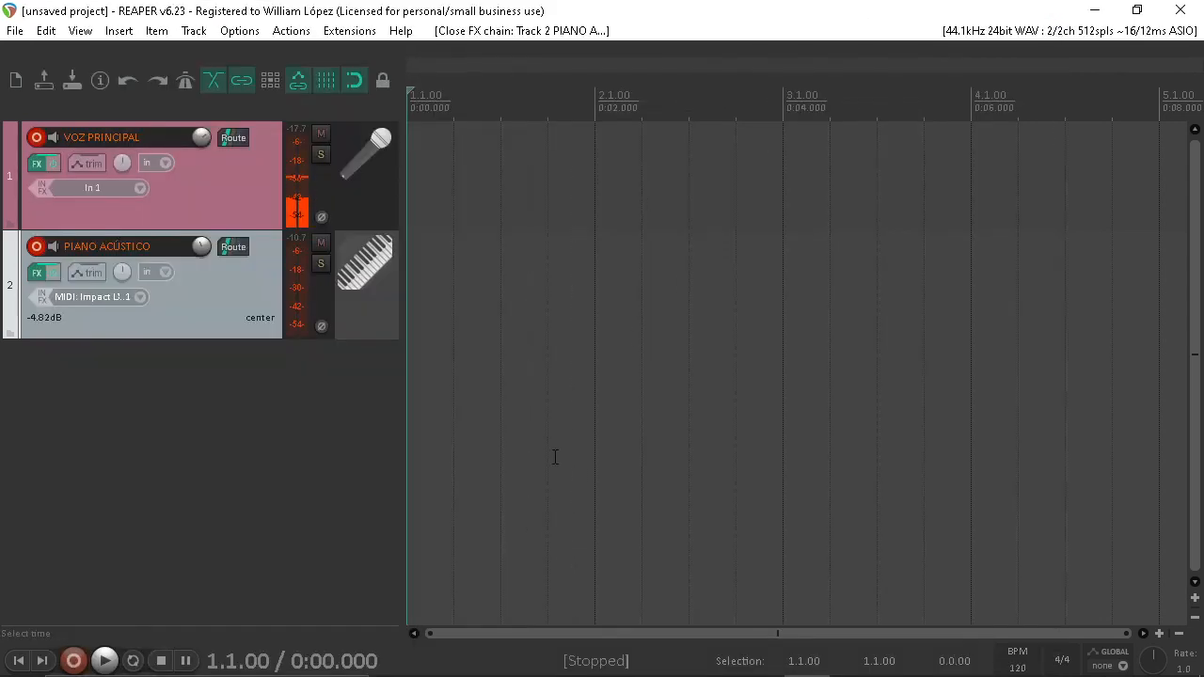